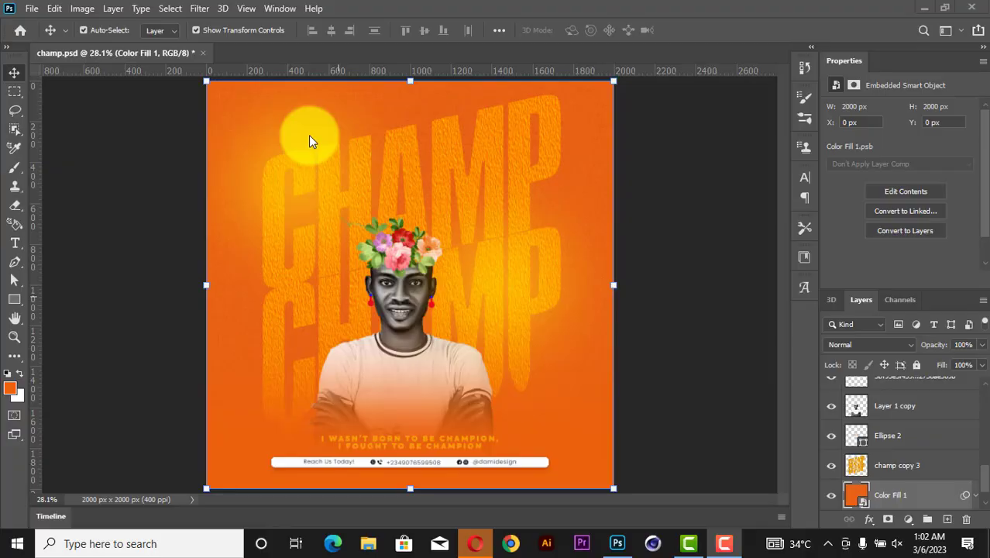
Create a 5 x 5 inch document at 400 pixels/inch in RGB Color with a white background
click(34, 9)
click(38, 23)
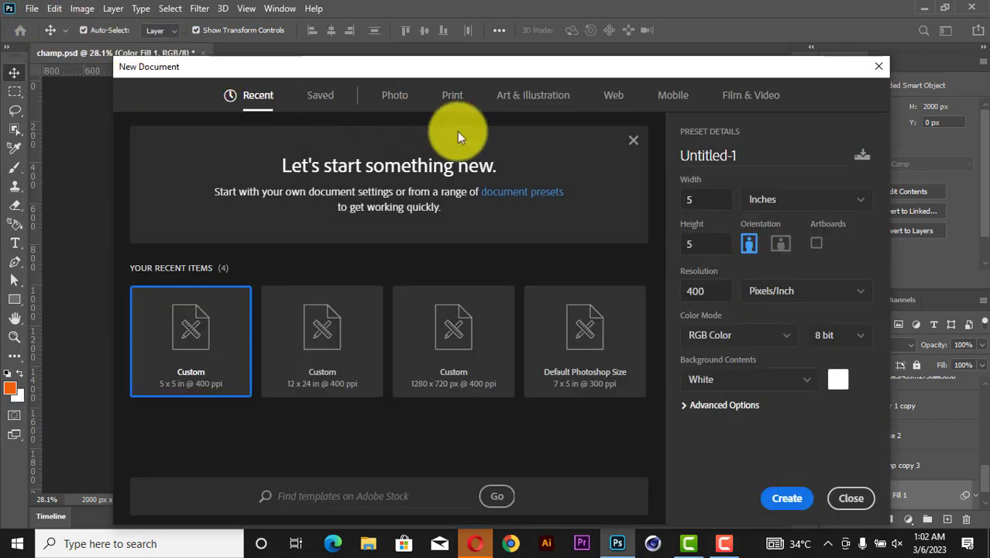
click(707, 200)
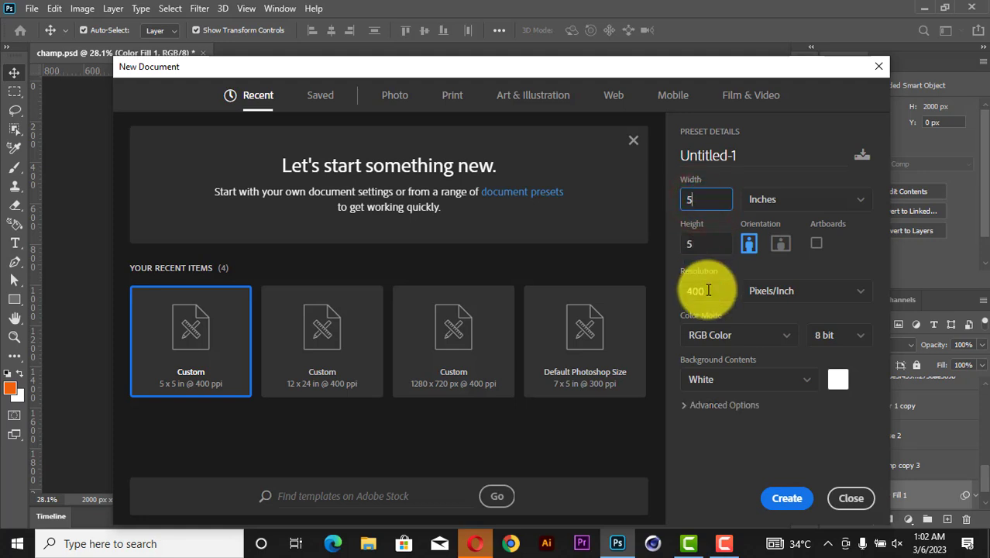
click(791, 499)
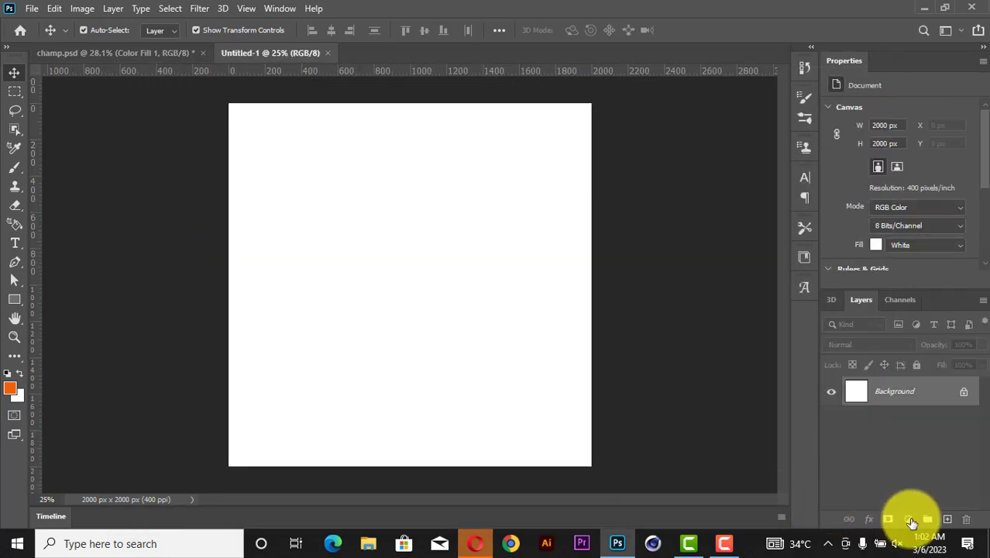
Add a Solid Color fill layer in orange ec610c above the background
click(909, 519)
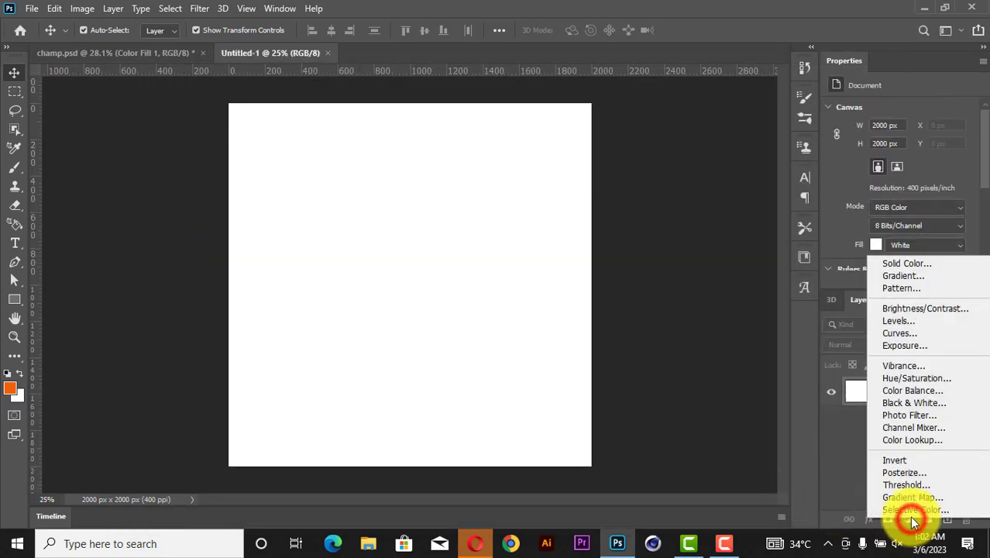
click(900, 265)
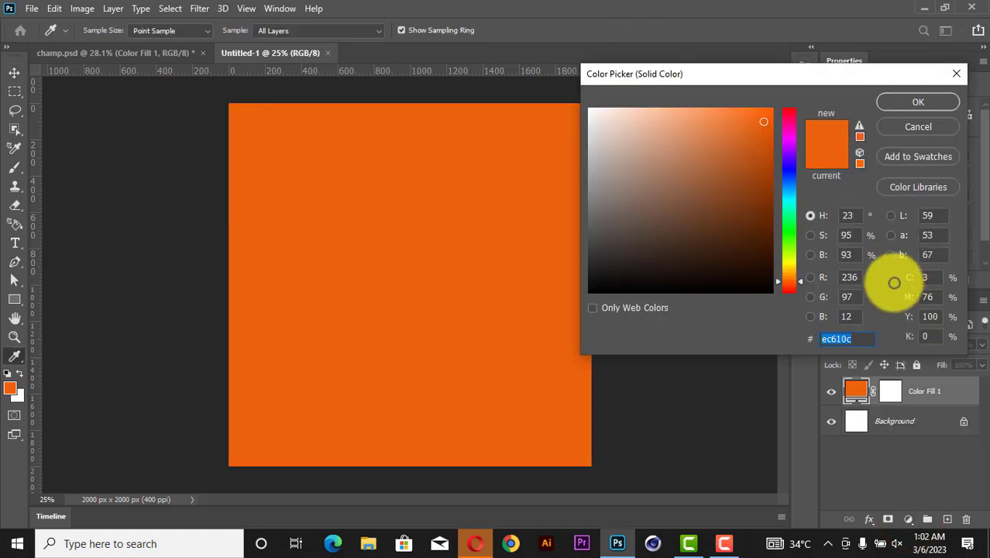
drag(866, 338, 741, 339)
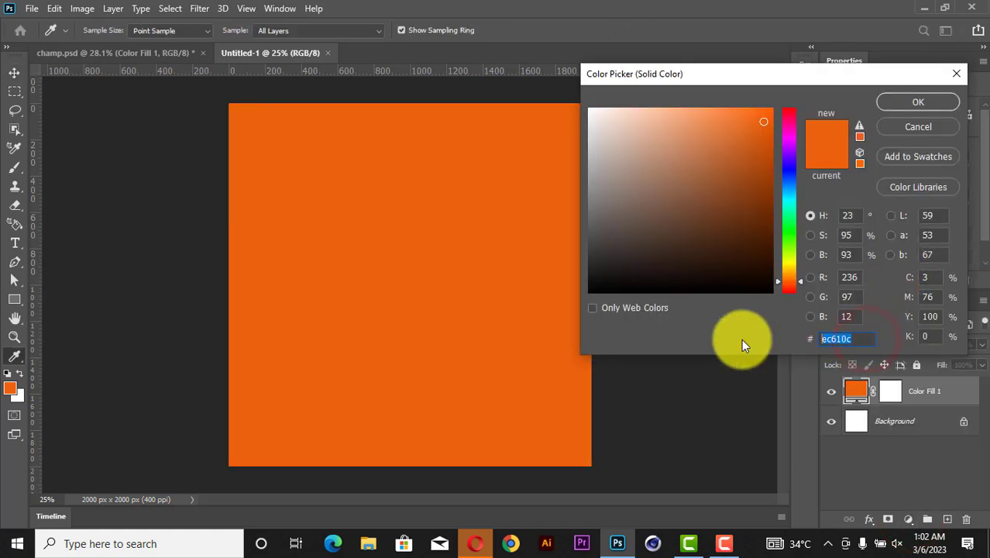
click(918, 103)
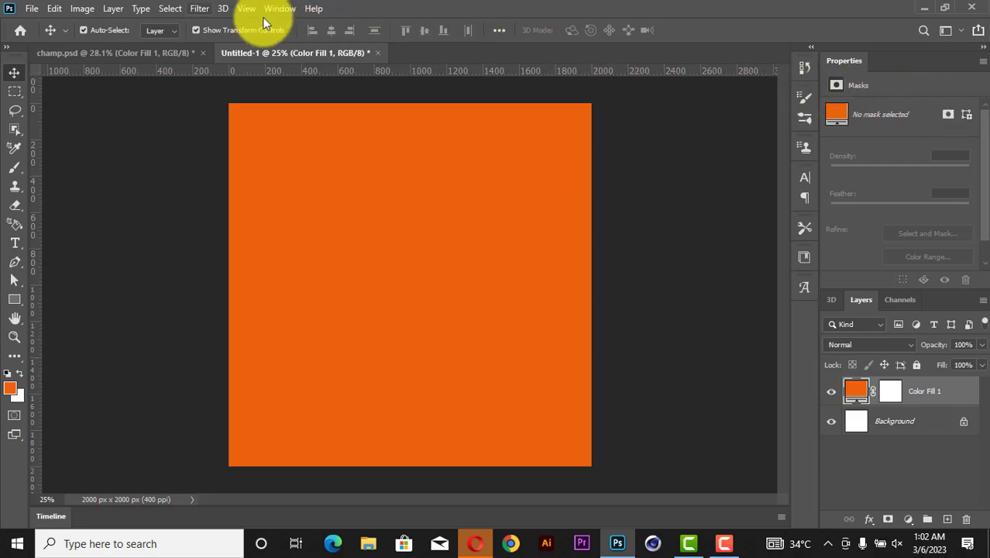
Convert the orange fill layer to a smart object and apply Add Noise at 19.18 % with Uniform distribution
click(201, 9)
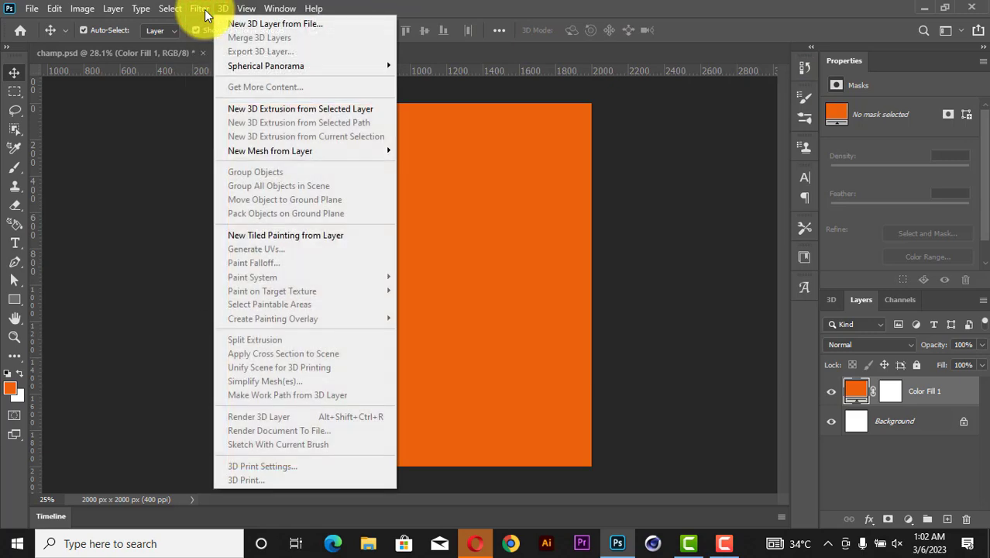
mouse_move(236, 214)
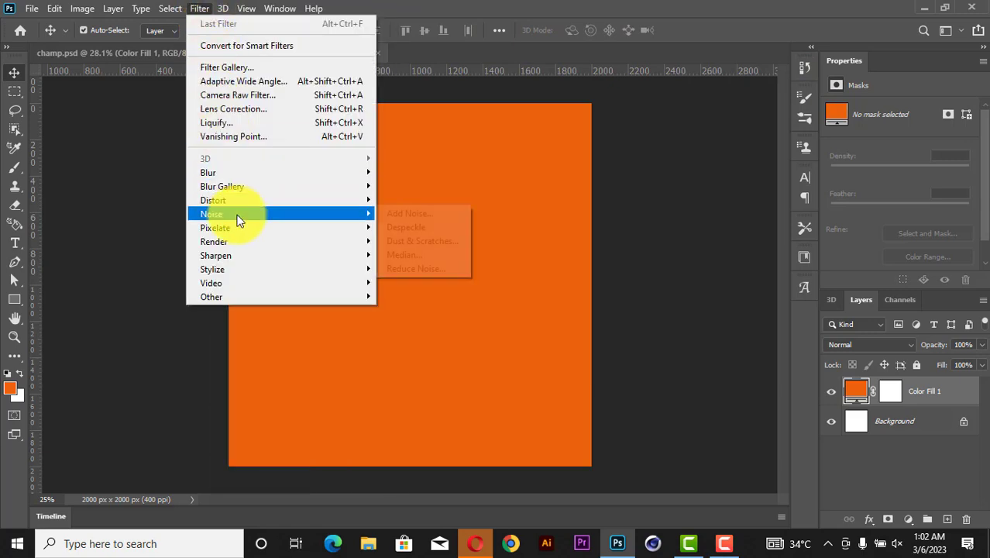
click(429, 215)
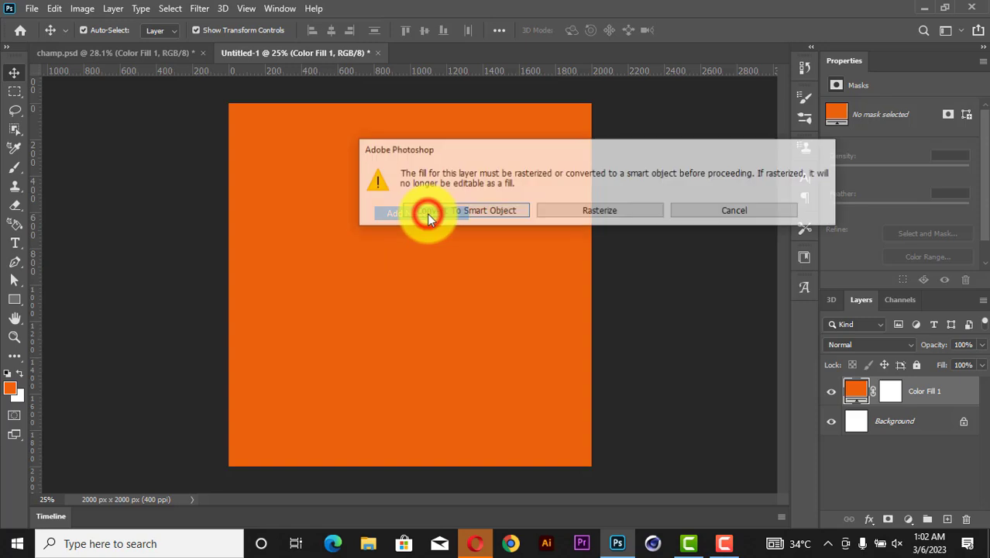
click(485, 211)
click(566, 82)
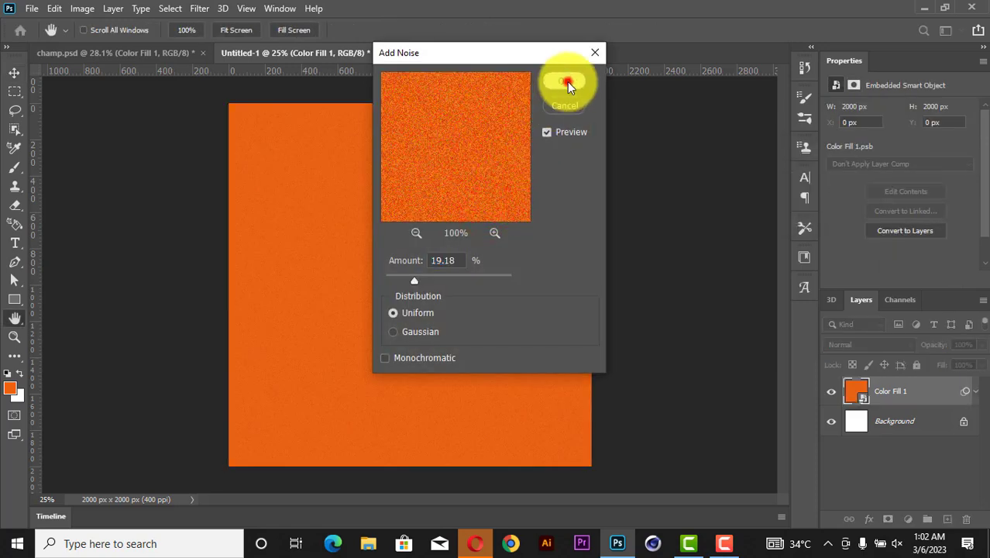
click(674, 215)
scroll(395, 258, up, 1)
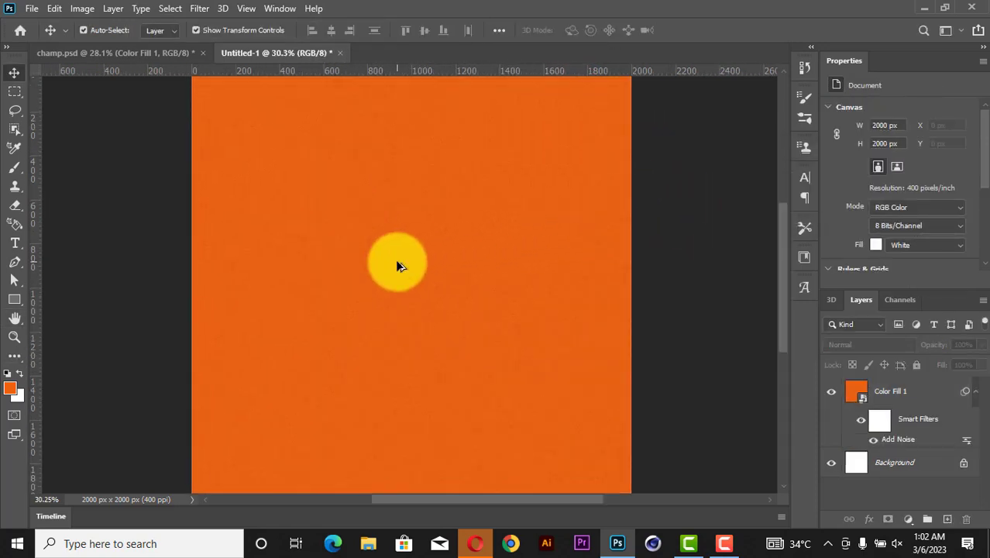
scroll(391, 264, down, 1)
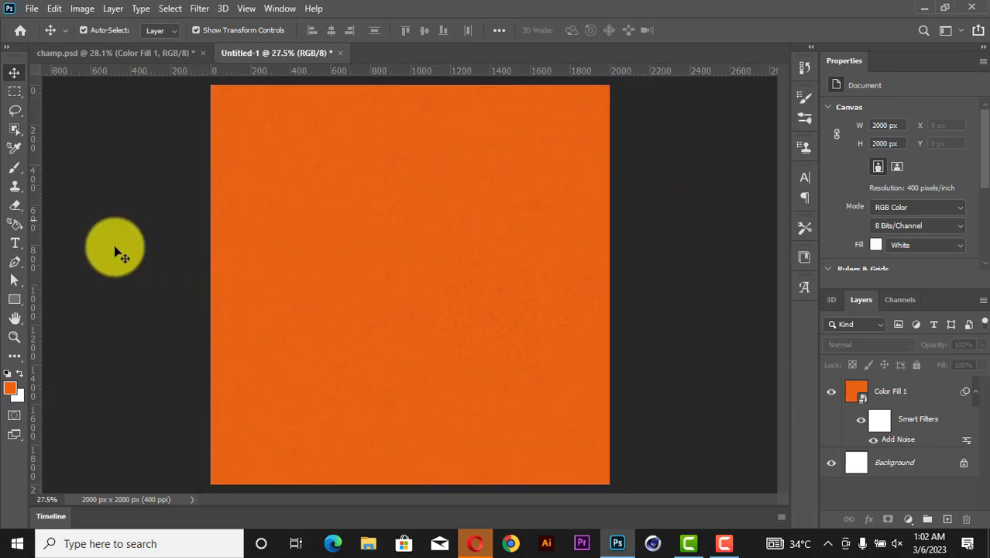
Add the text "champ" in the upper-left area of the canvas and set it to All Caps
click(12, 246)
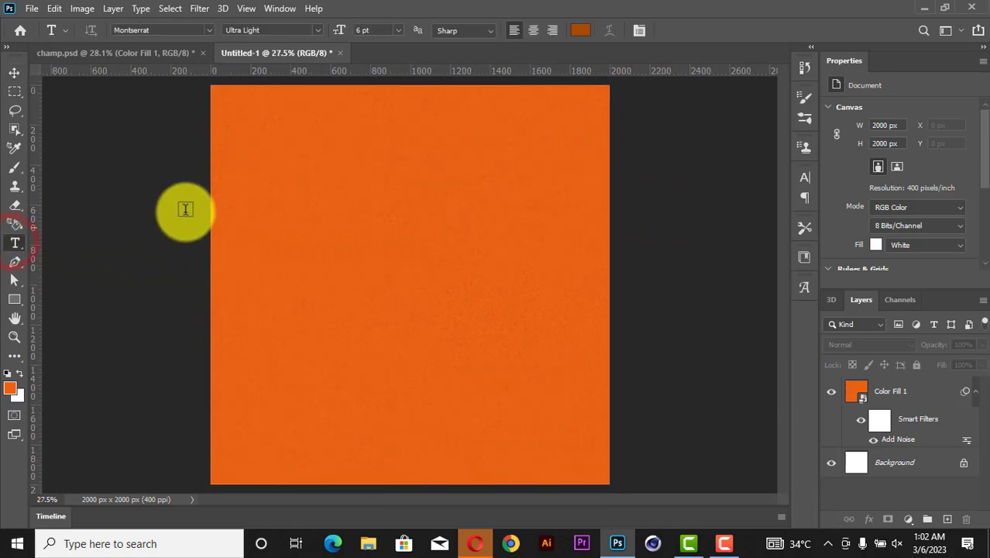
click(287, 193)
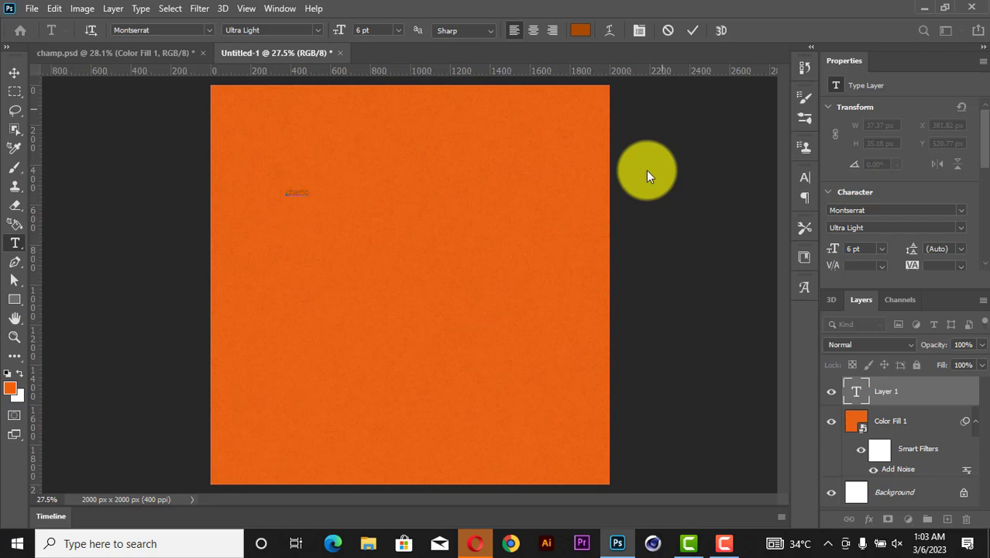
click(686, 31)
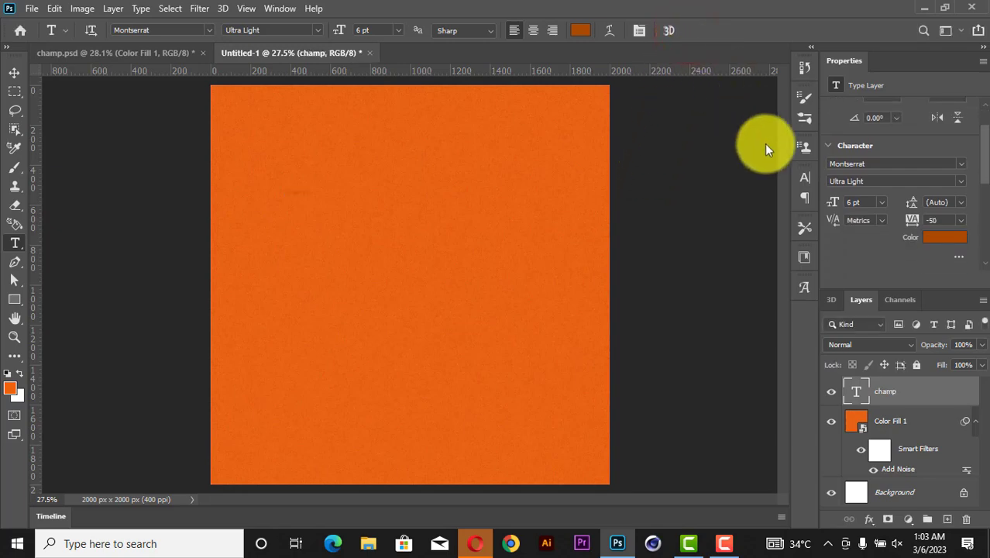
scroll(845, 256, down, 2)
scroll(844, 255, down, 2)
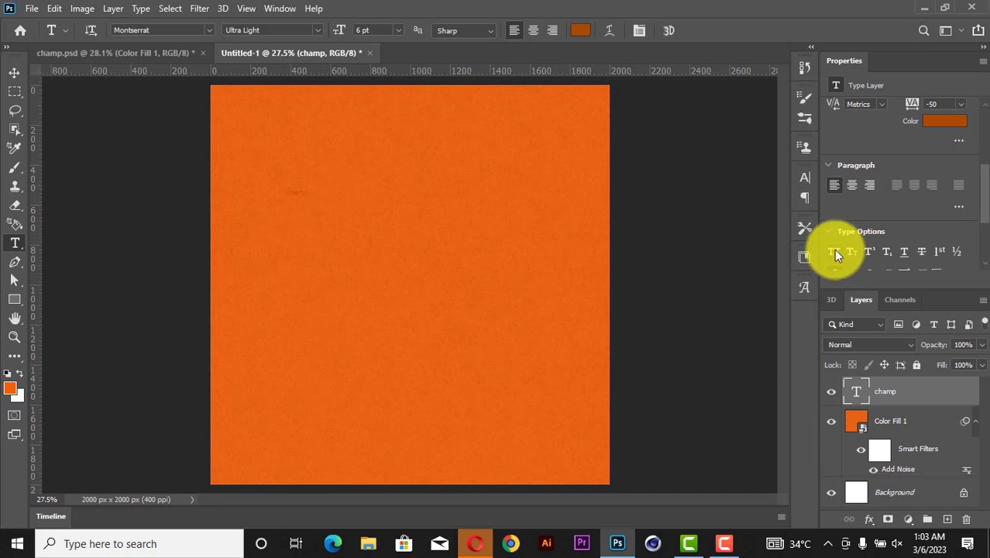
click(834, 251)
Change the champ text's font to Commador
scroll(855, 224, up, 3)
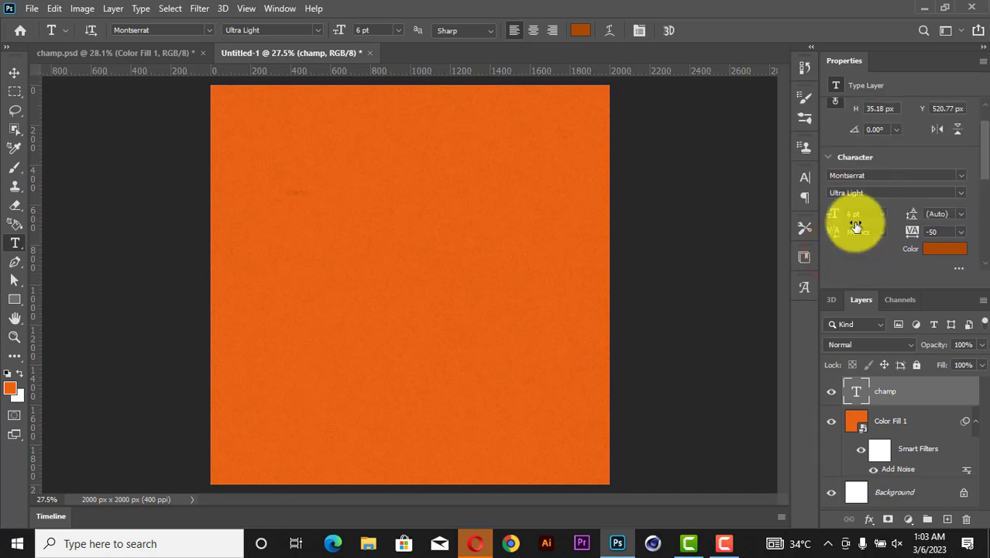
click(963, 178)
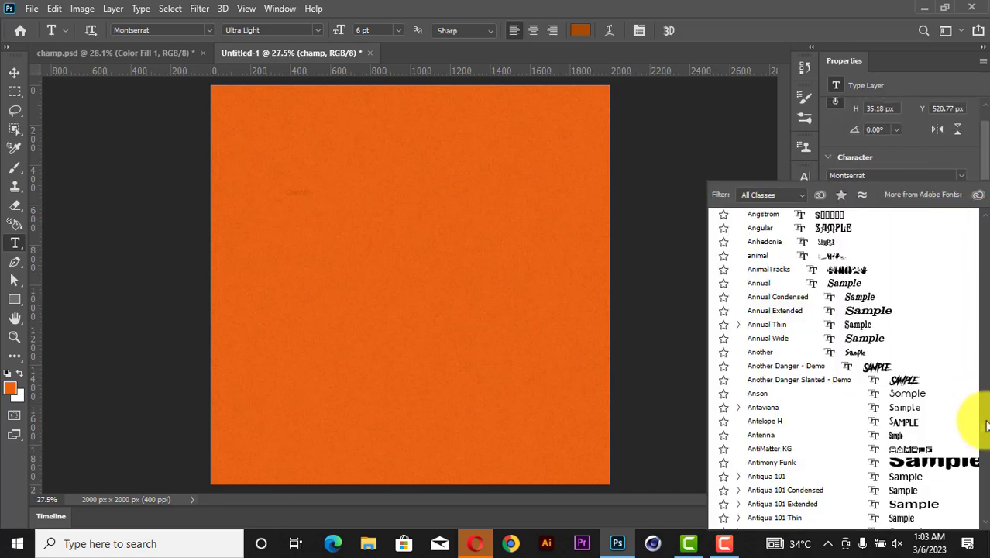
drag(986, 426, 985, 223)
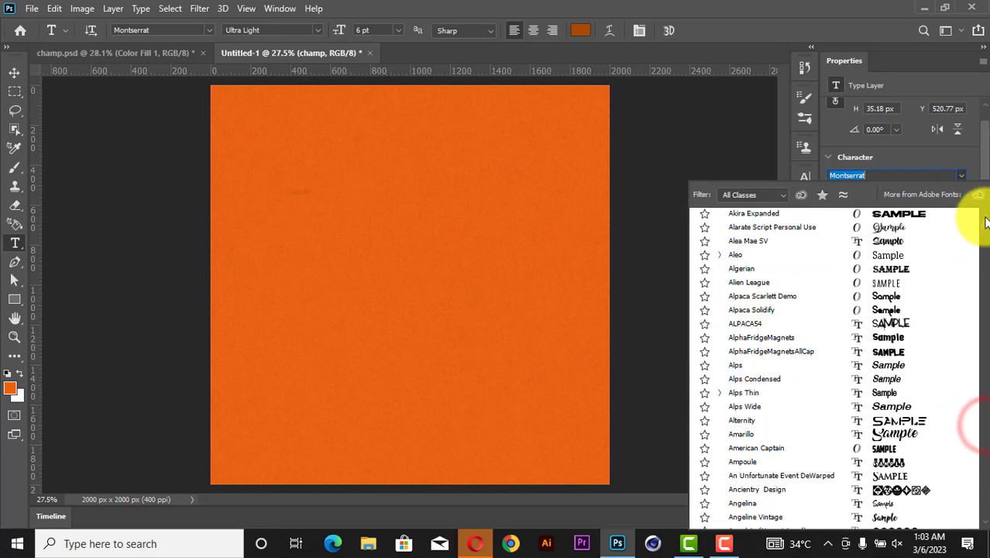
scroll(840, 255, up, 5)
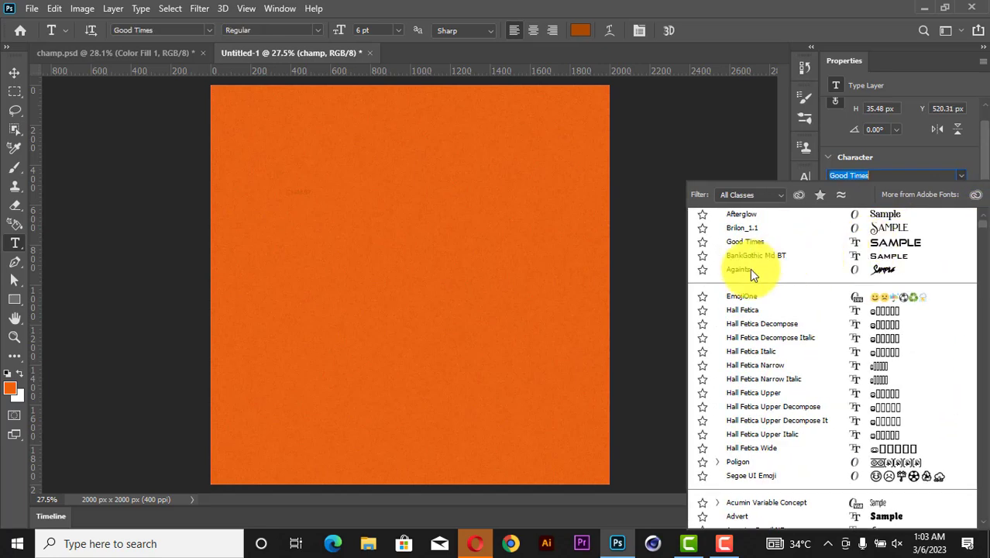
scroll(753, 261, up, 2)
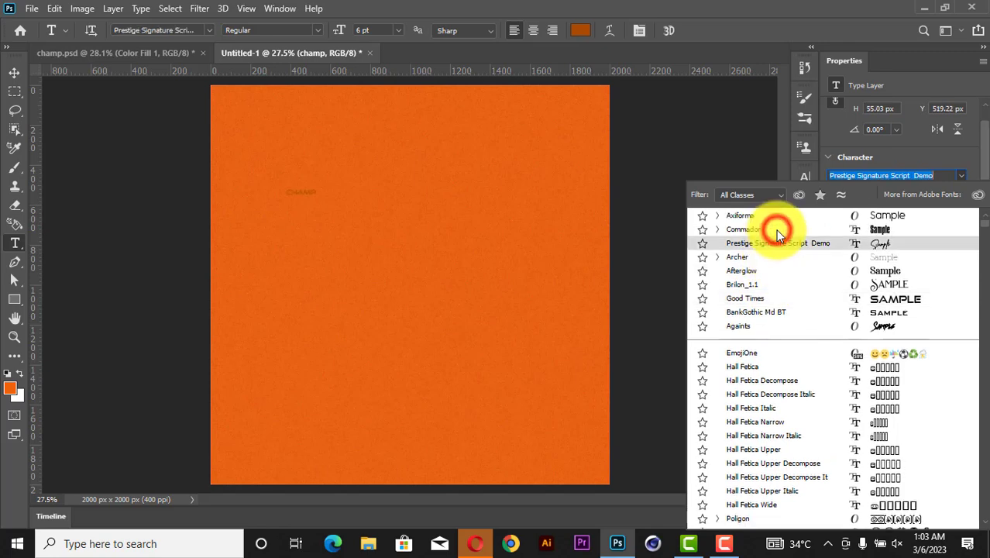
click(776, 230)
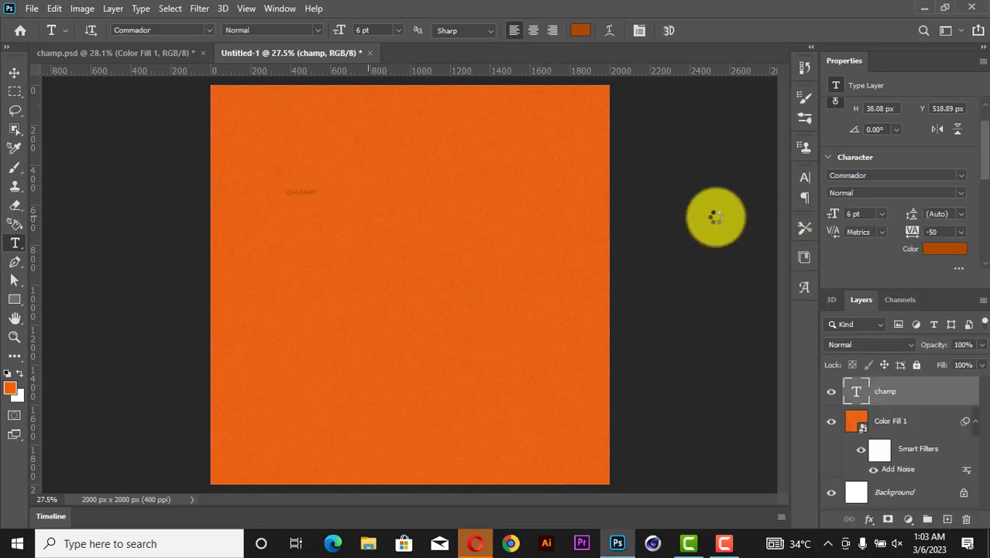
Scale the CHAMP text up proportionally to about 2159 % and move it into the canvas's upper half
click(13, 72)
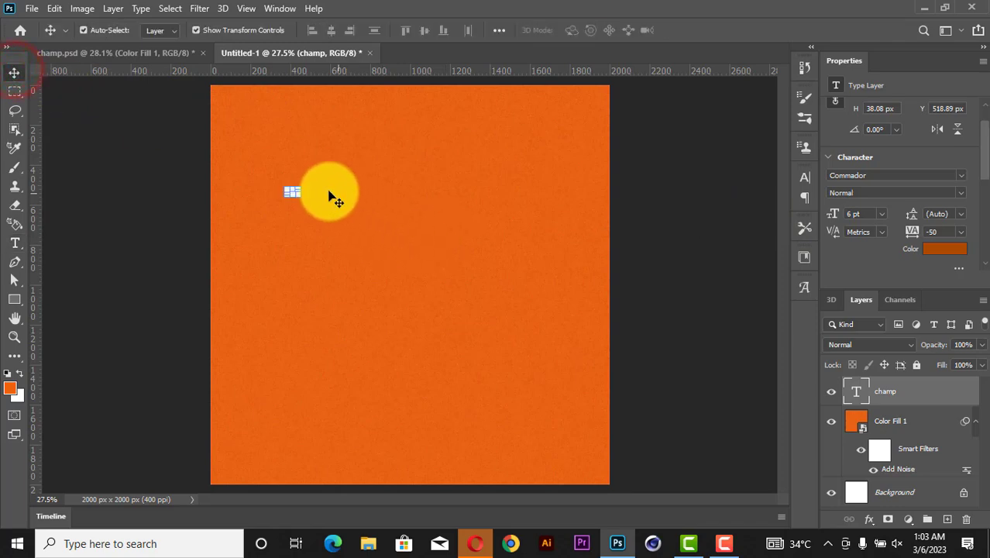
key(ctrl+t)
mouse_move(299, 195)
mouse_down()
mouse_move(451, 321)
mouse_move(513, 358)
mouse_move(548, 420)
mouse_move(521, 387)
mouse_up()
click(718, 31)
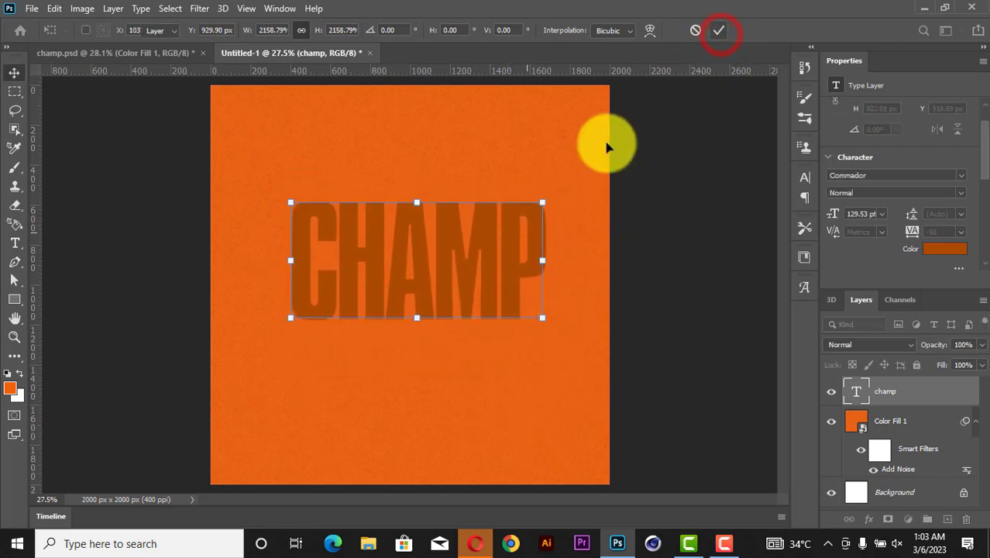
drag(513, 239, 513, 210)
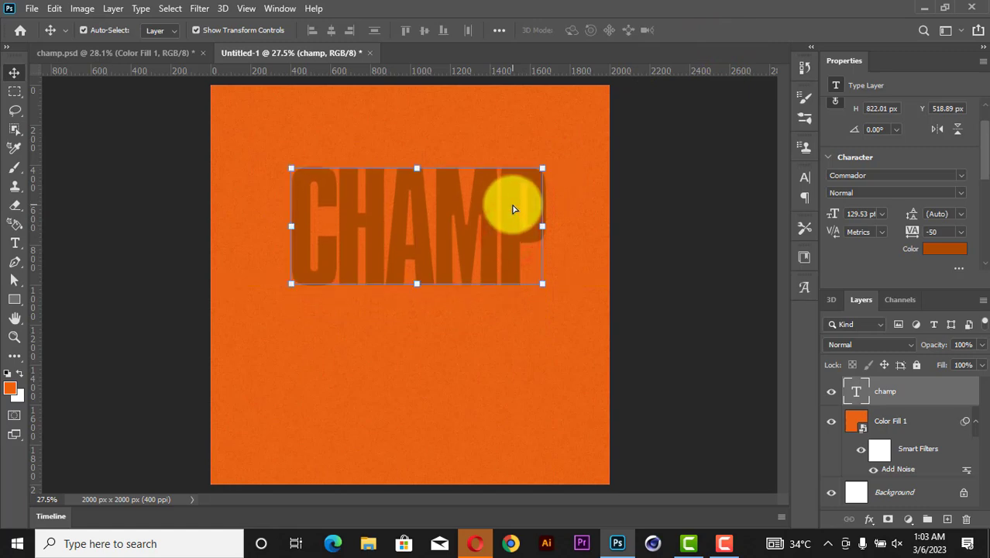
Try a tracking of -75 on the CHAMP text and undo it
click(959, 231)
click(953, 256)
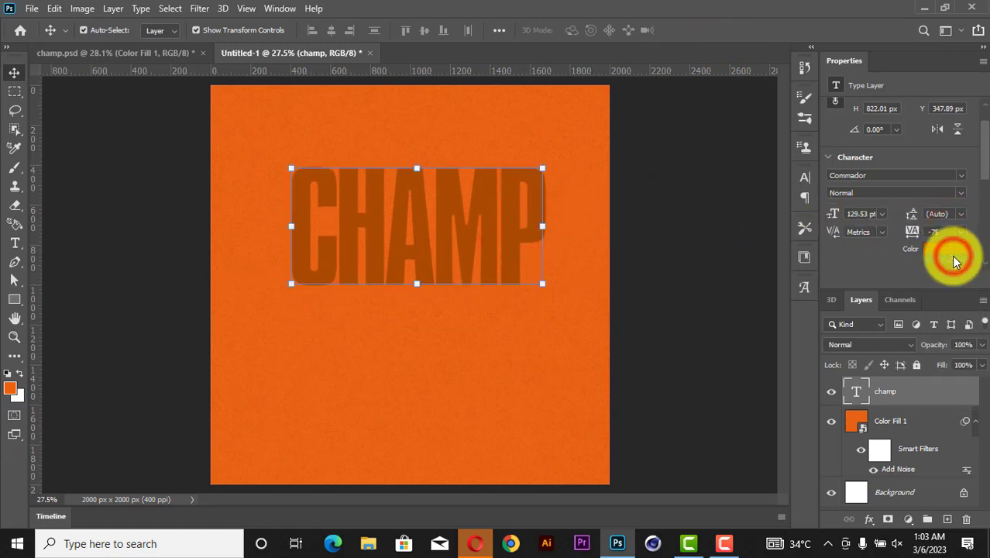
key(ctrl+z)
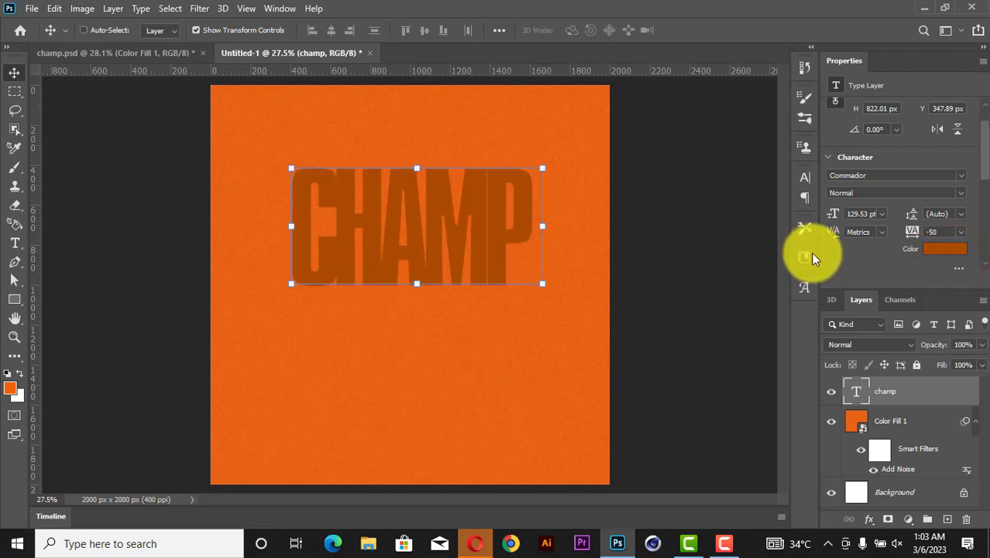
Shift the CHAMP text slightly to the left on the canvas
click(713, 236)
drag(545, 201, 540, 195)
click(672, 187)
Change the CHAMP text's colour to golden yellow, hex fbb100
click(537, 190)
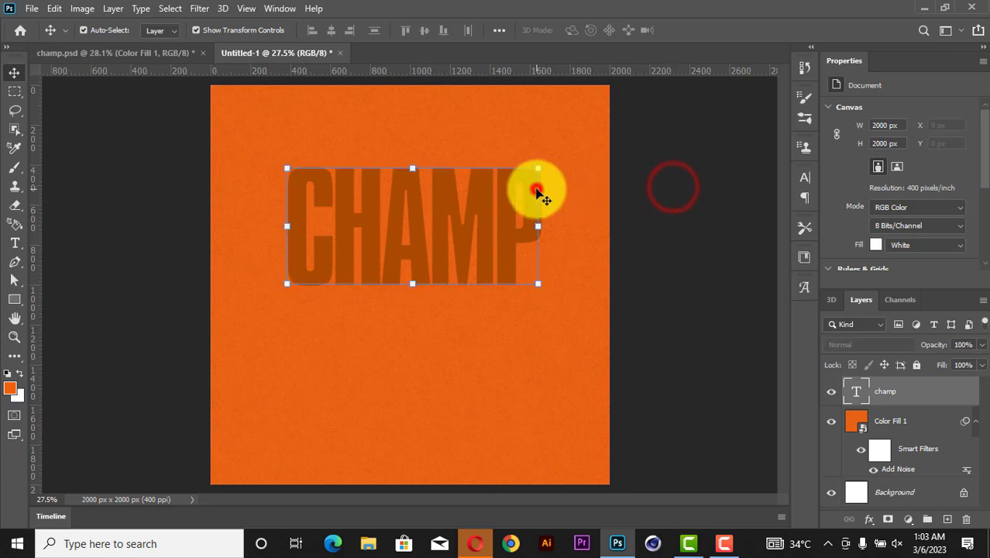
scroll(945, 228, down, 2)
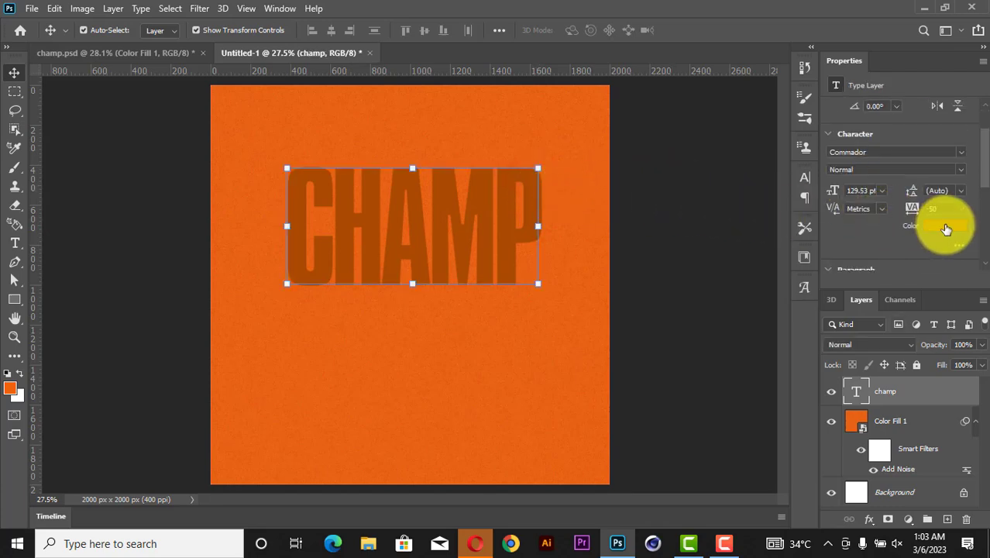
click(944, 225)
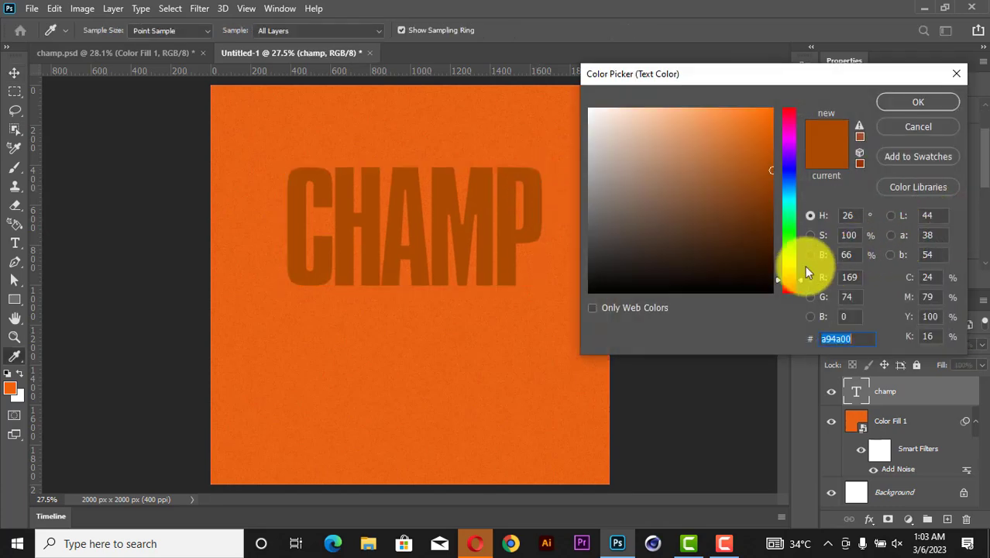
drag(790, 276, 789, 267)
drag(764, 178, 813, 66)
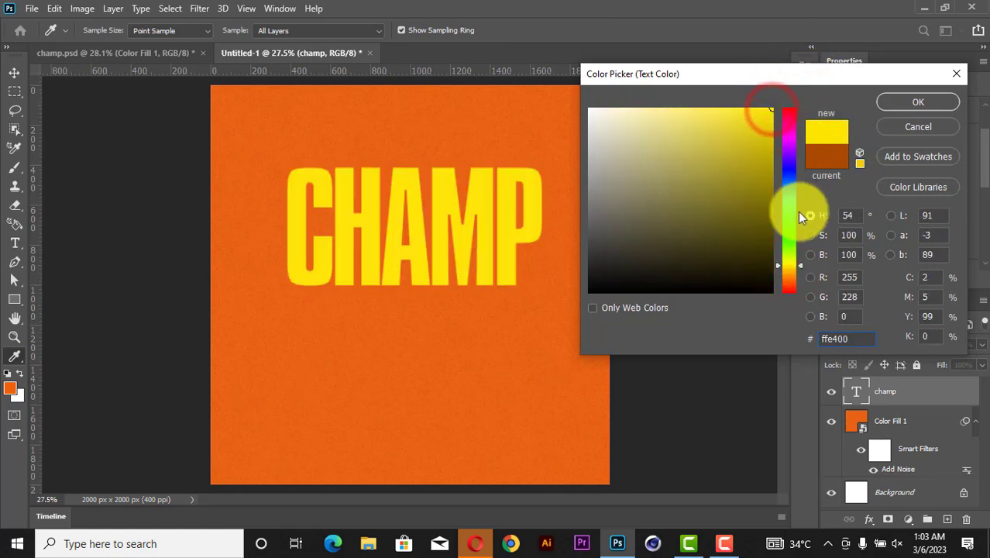
click(791, 265)
drag(792, 266, 790, 270)
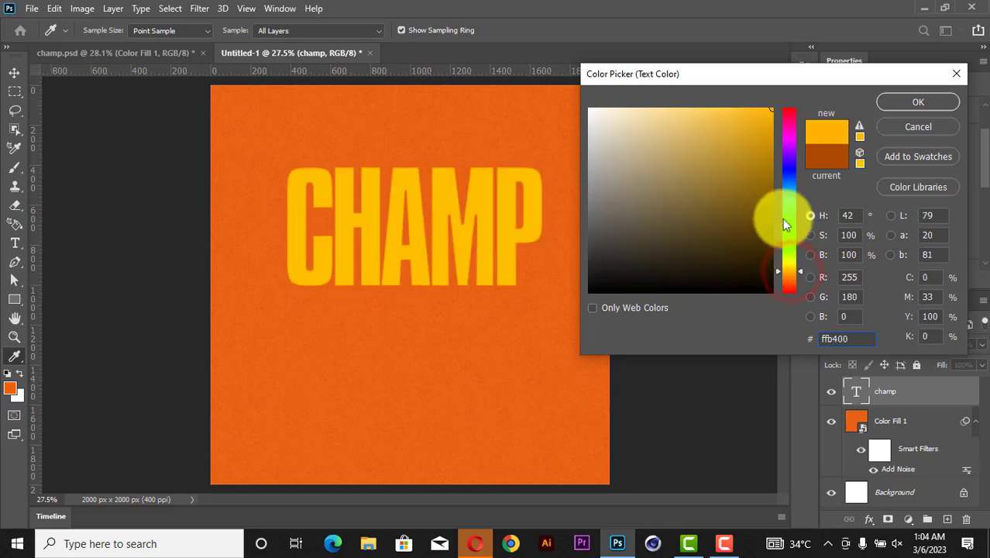
drag(767, 129, 772, 130)
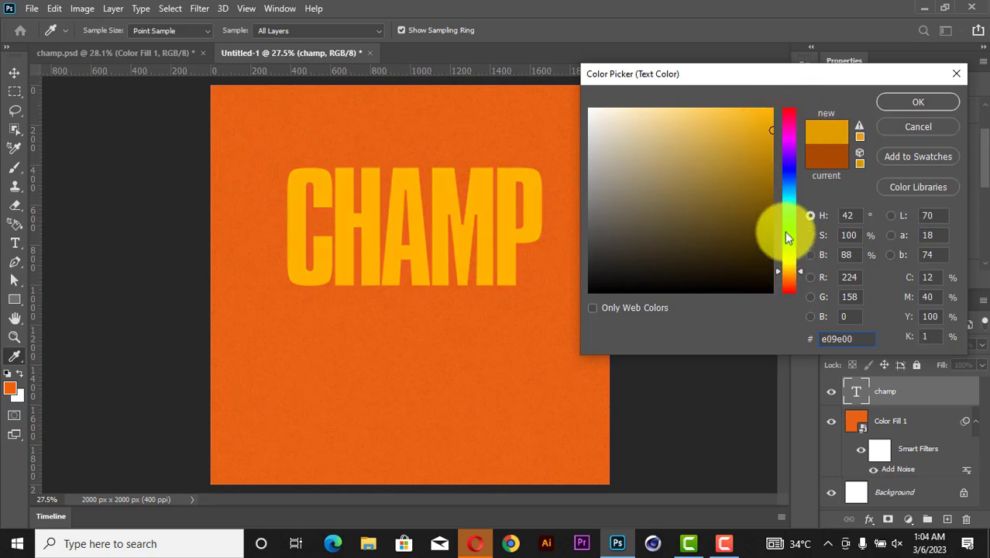
mouse_move(769, 138)
mouse_down()
mouse_move(769, 121)
mouse_move(802, 110)
mouse_up()
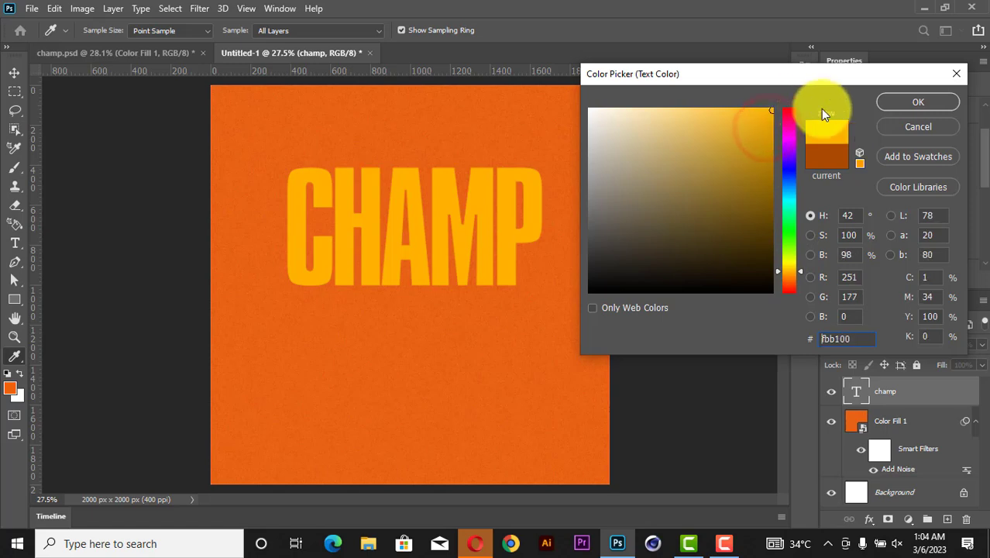
click(905, 103)
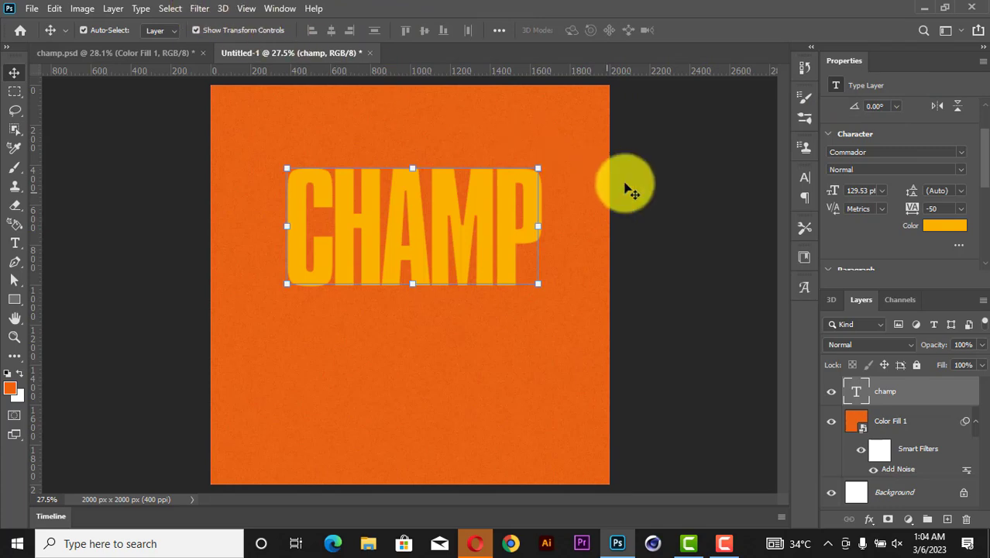
Duplicate the CHAMP text straight down so the copy sits directly beneath the original, touching its lower edge
click(652, 192)
click(513, 183)
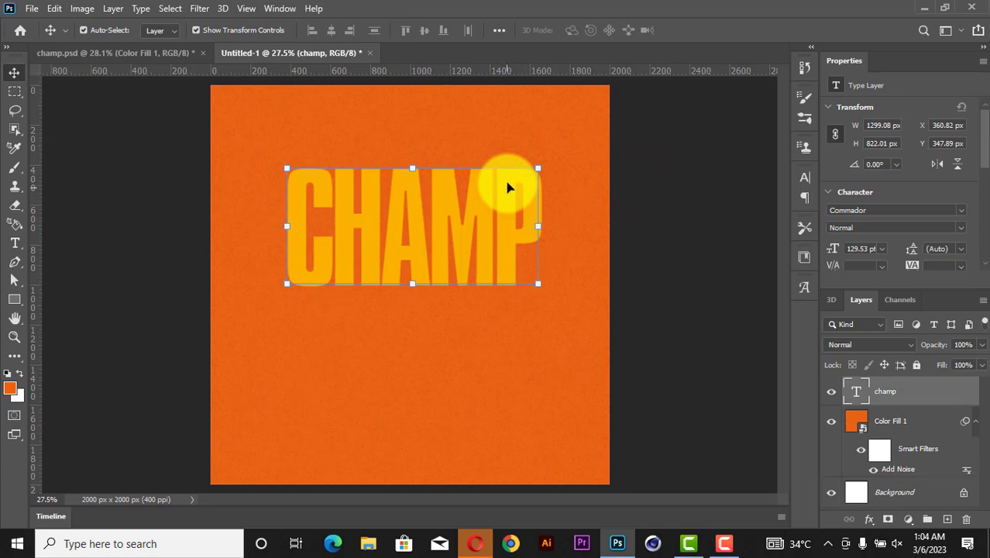
drag(507, 186, 520, 298)
click(655, 250)
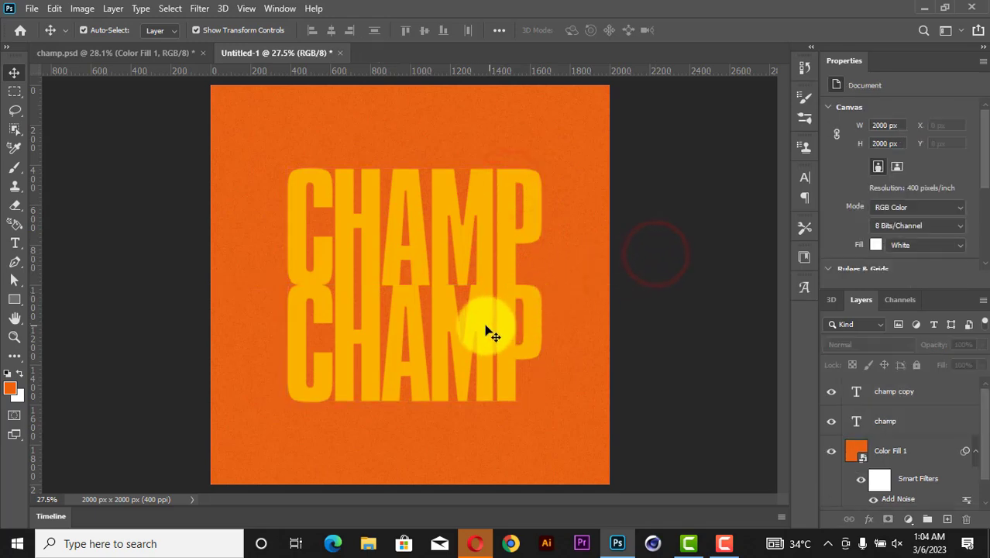
Rasterize both CHAMP text layers and merge them into a single layer
click(486, 325)
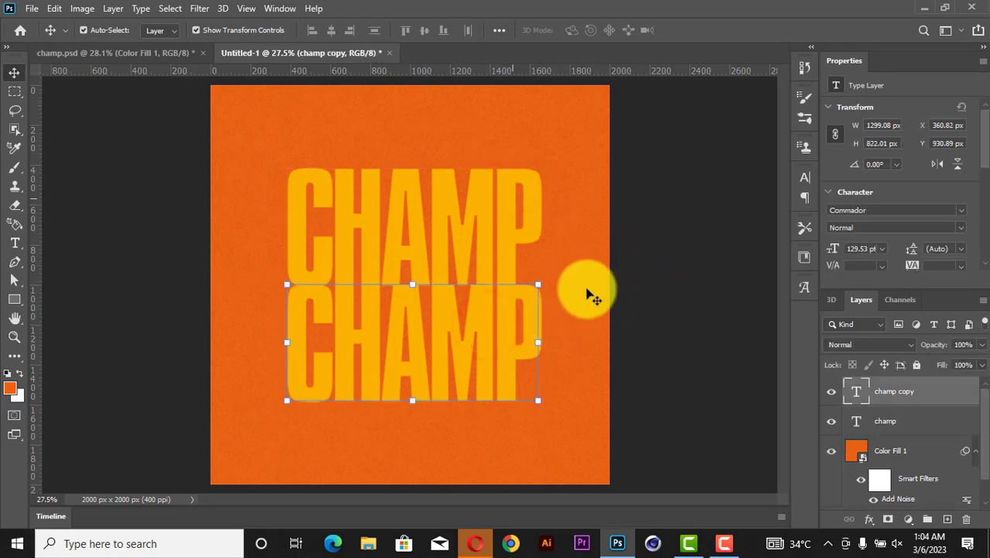
shift+click(505, 186)
right_click(910, 394)
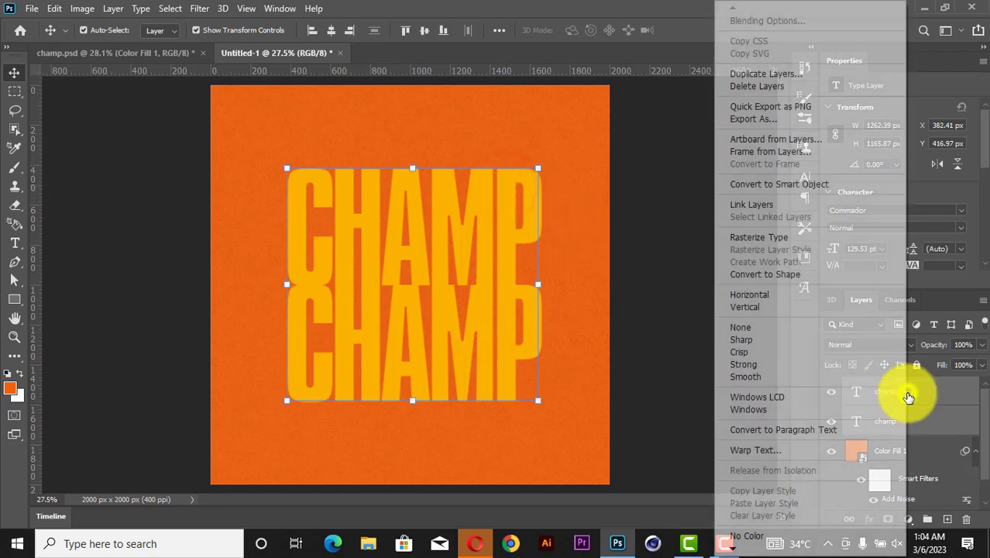
click(781, 244)
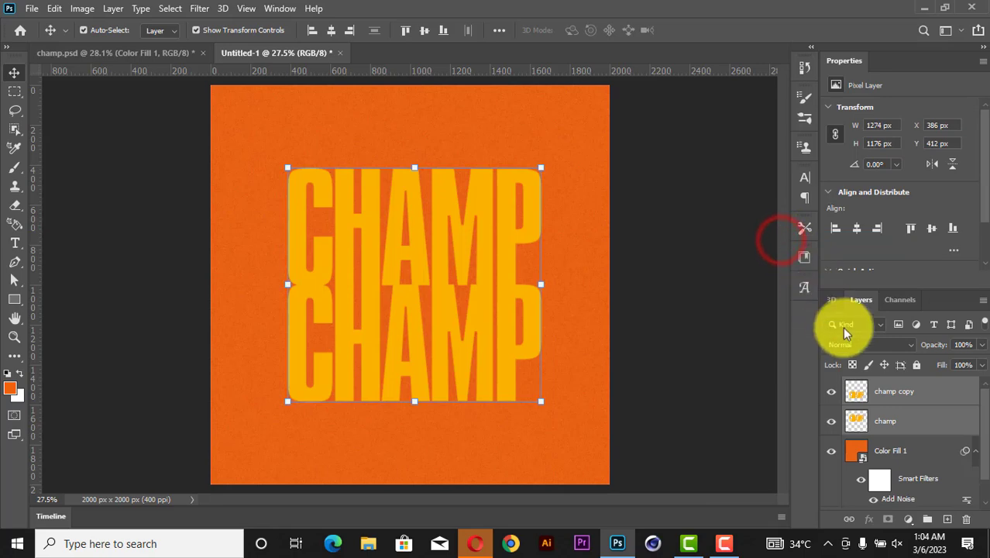
right_click(889, 395)
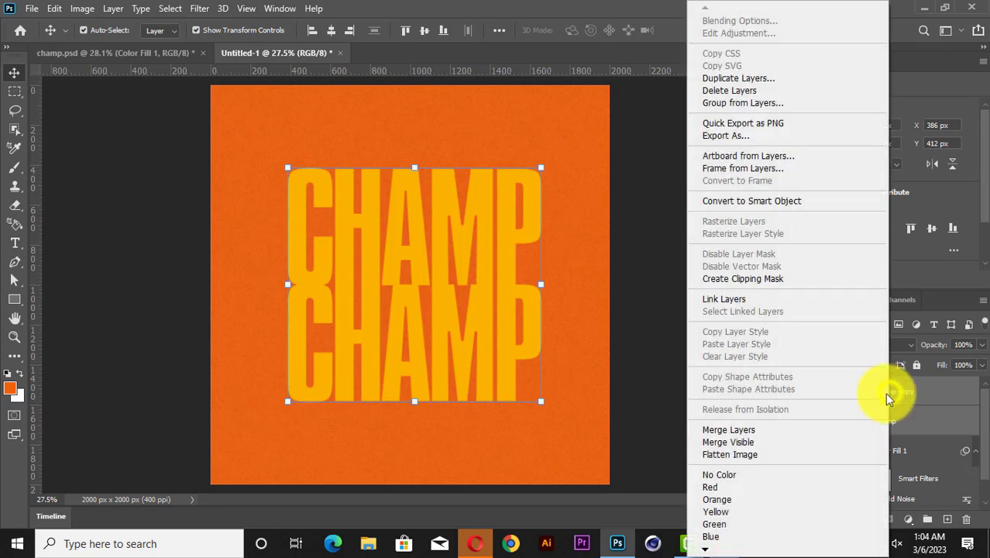
click(742, 427)
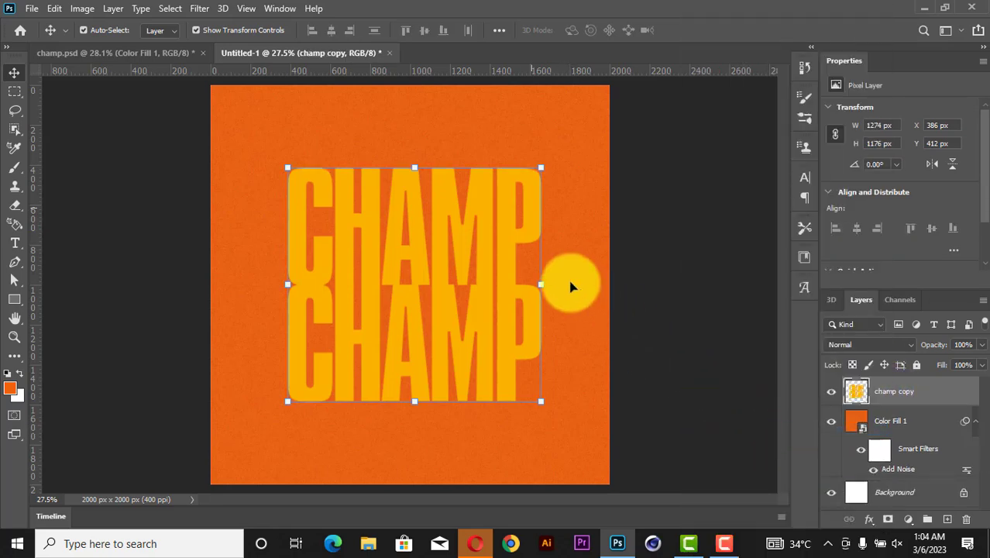
Skew the merged CHAMP lettering vertically by about -10.67° so its lines rise toward the P
click(525, 190)
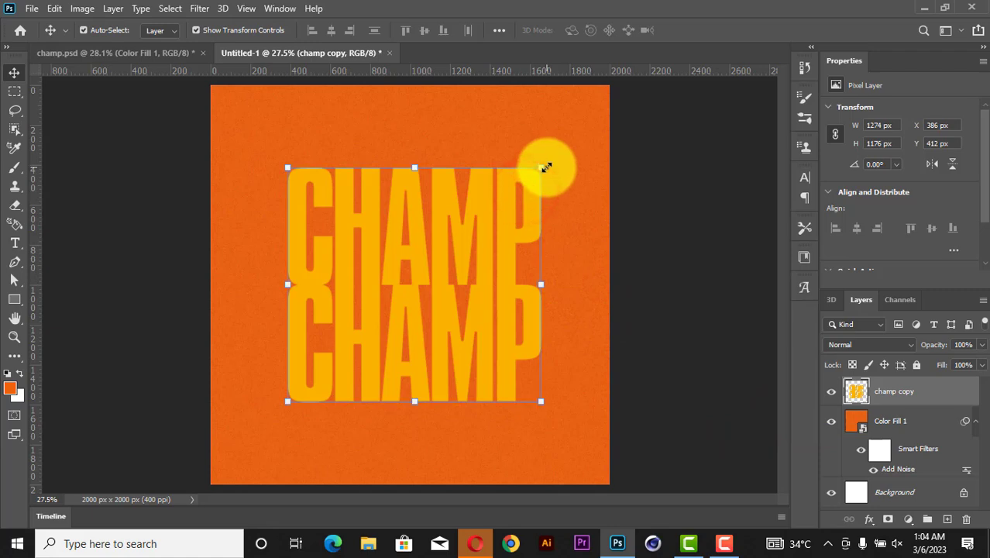
click(546, 166)
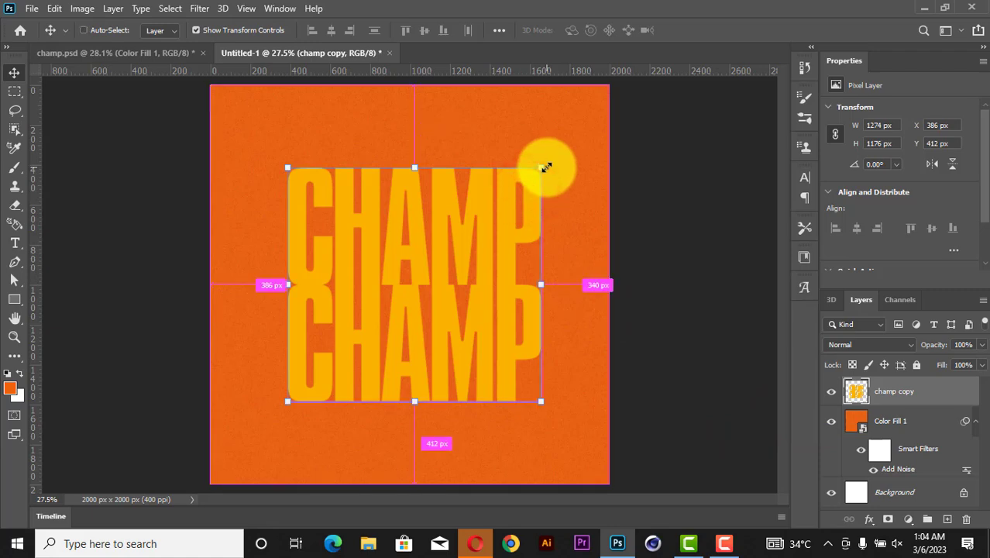
right_click(530, 231)
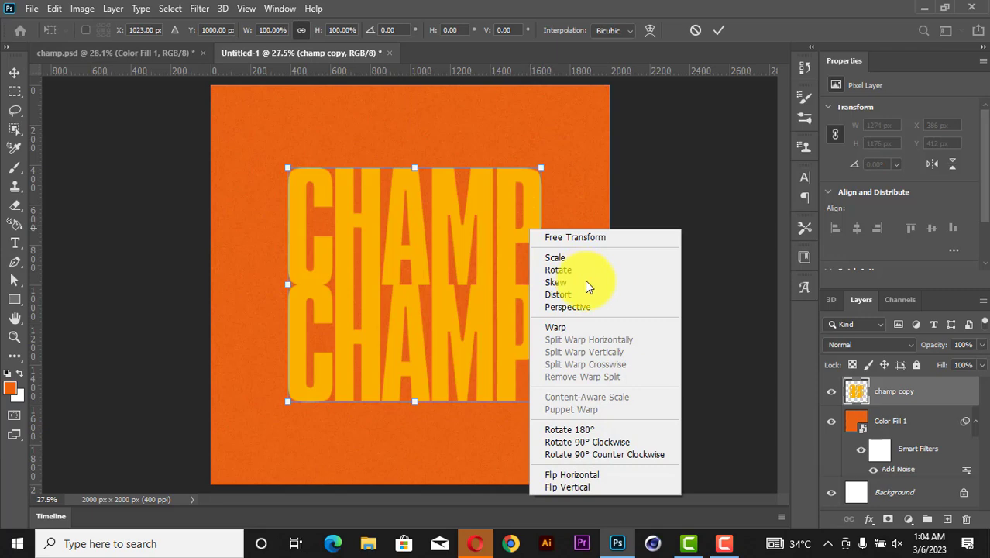
click(586, 284)
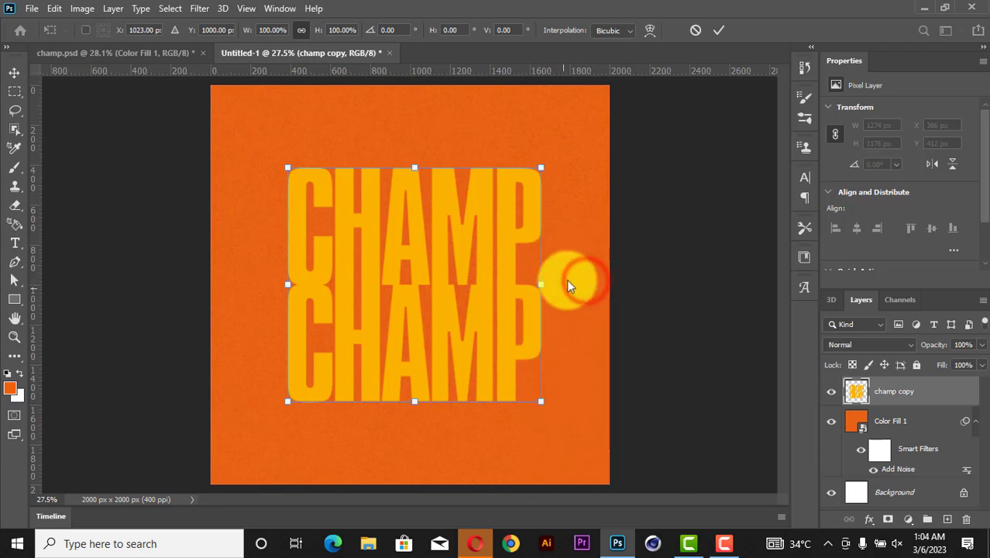
drag(540, 284, 541, 235)
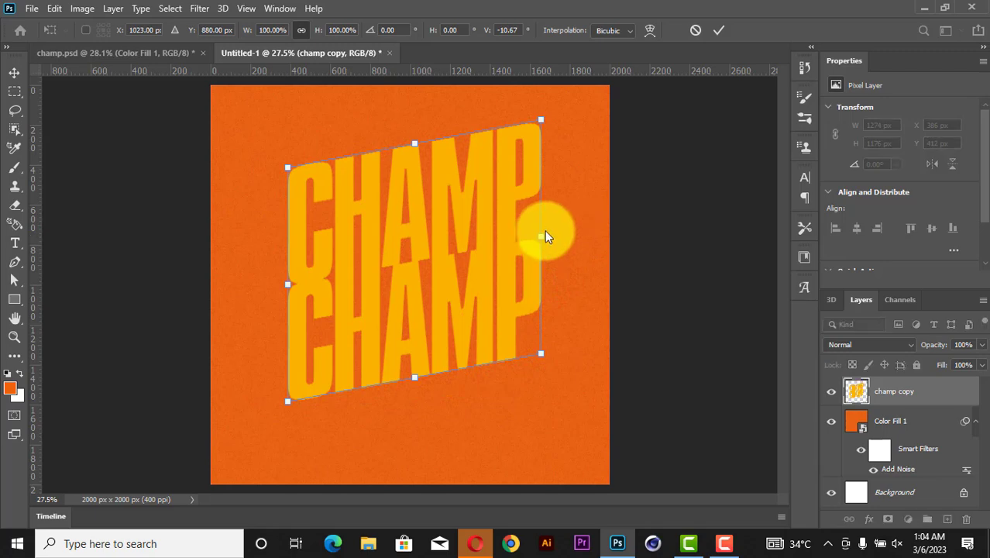
click(717, 31)
click(696, 227)
click(498, 217)
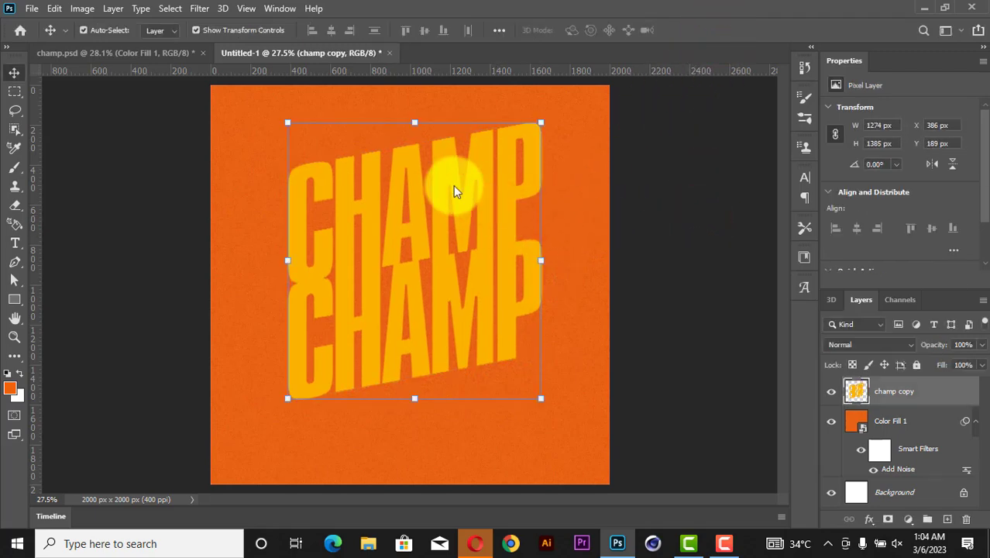
Using Liquify's Forward Warp with a size 175 brush, pull the lower ends of the bottom CHAMP letters down into pointed drips
click(199, 9)
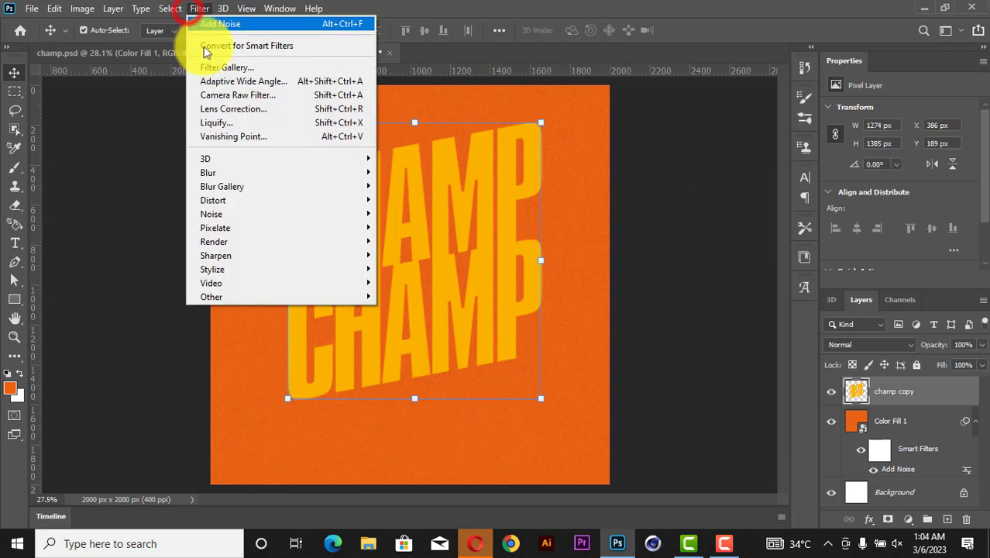
click(238, 124)
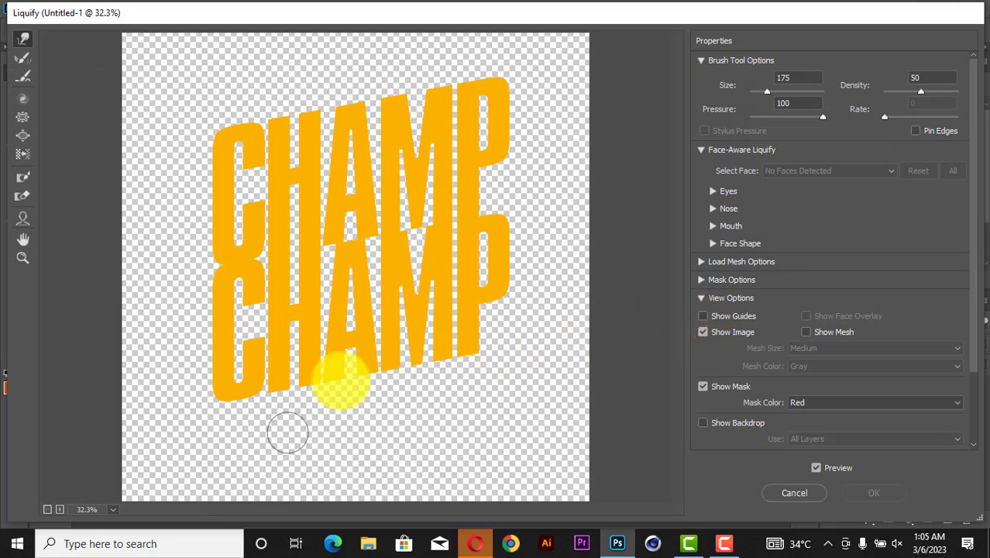
drag(237, 397, 239, 453)
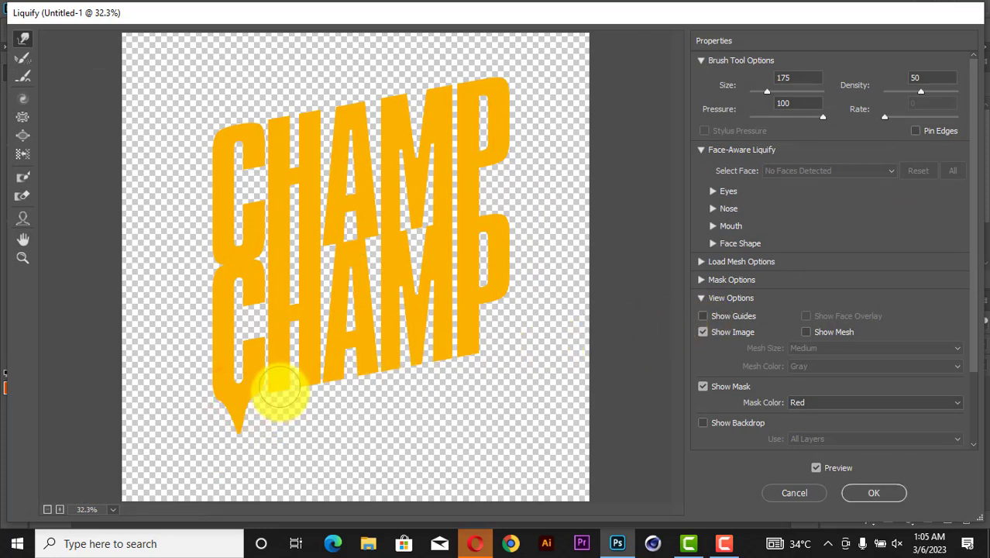
drag(277, 394, 276, 446)
drag(309, 378, 309, 430)
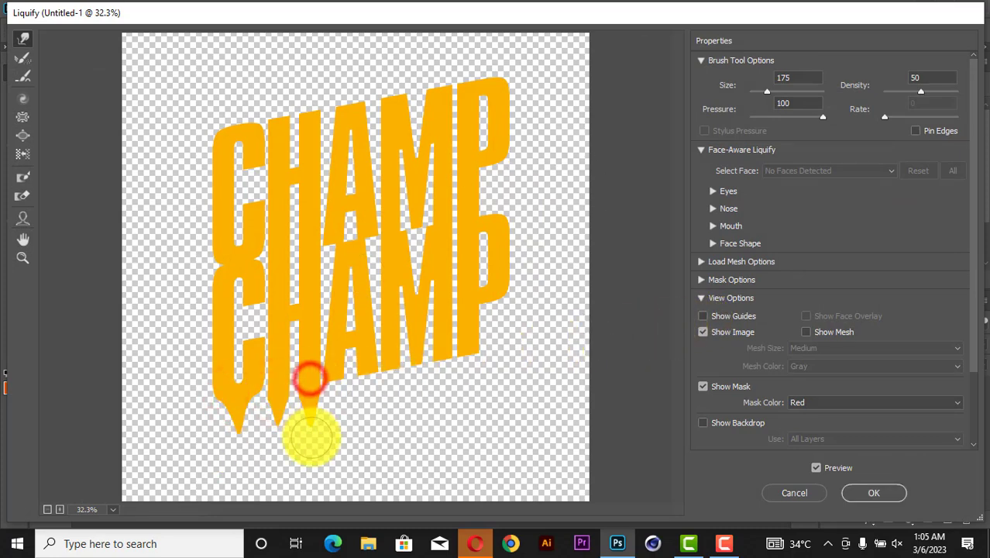
drag(327, 381, 337, 453)
drag(382, 361, 387, 445)
drag(433, 362, 451, 418)
drag(470, 350, 474, 433)
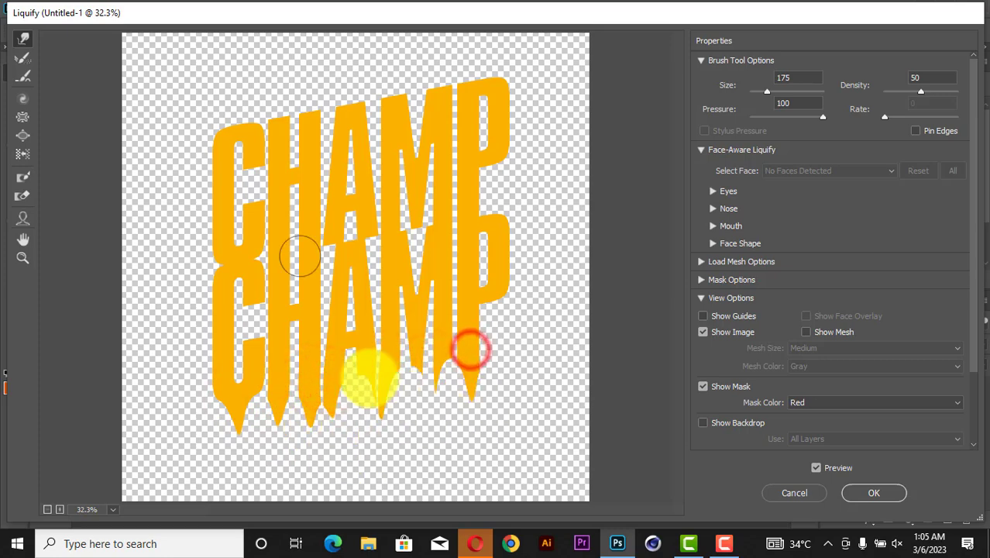
Try horizontal Liquify smears across the CHAMP lettering and undo them
click(147, 265)
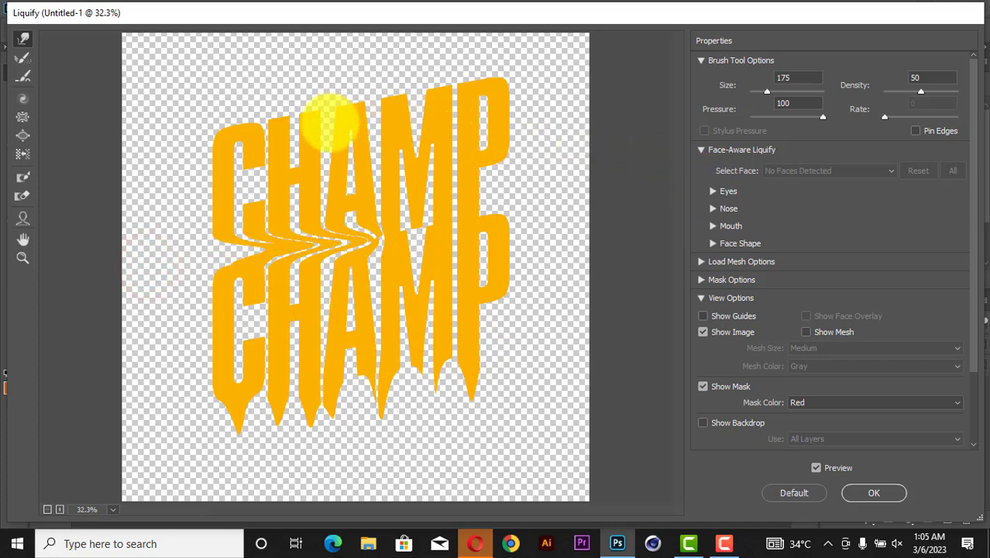
key(ctrl+alt+z)
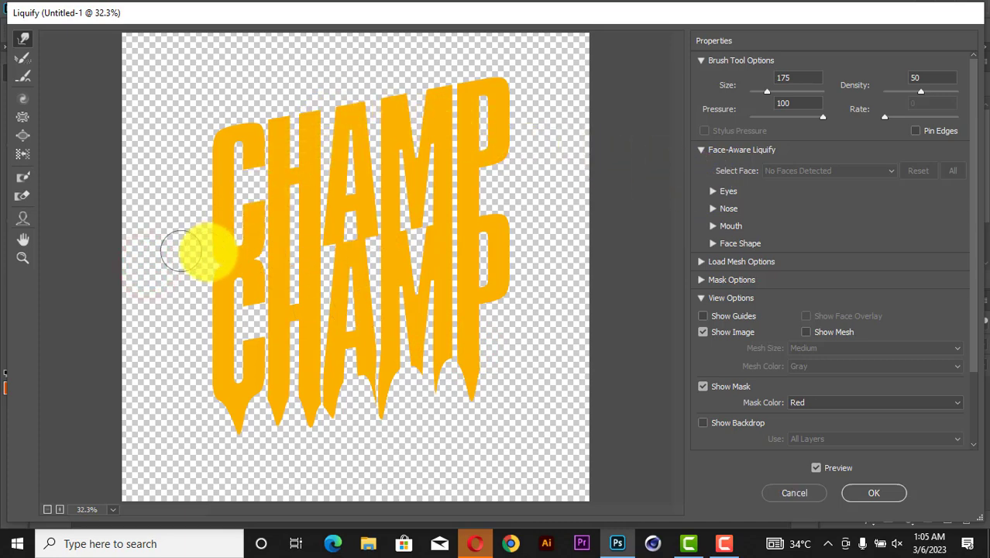
drag(177, 338, 905, 285)
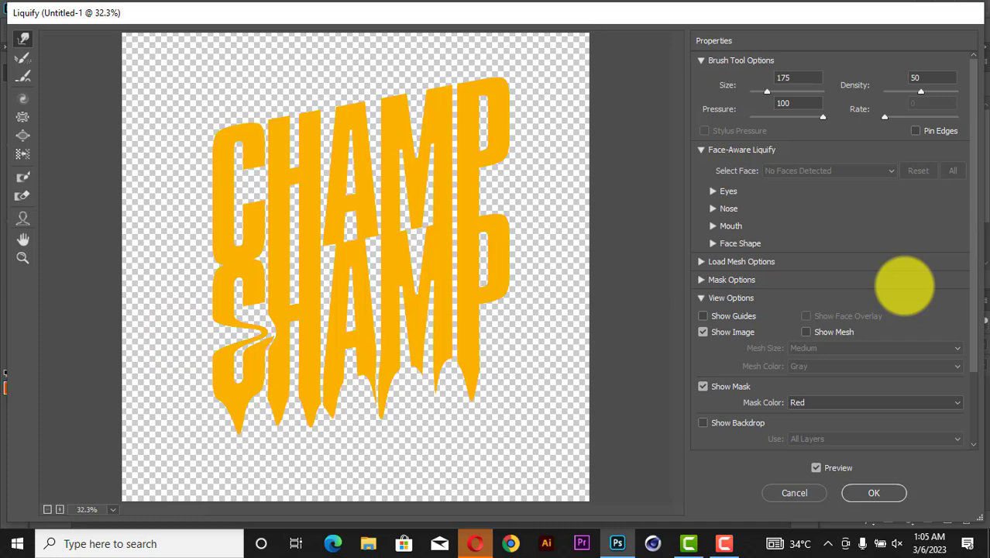
drag(538, 126, 533, 128)
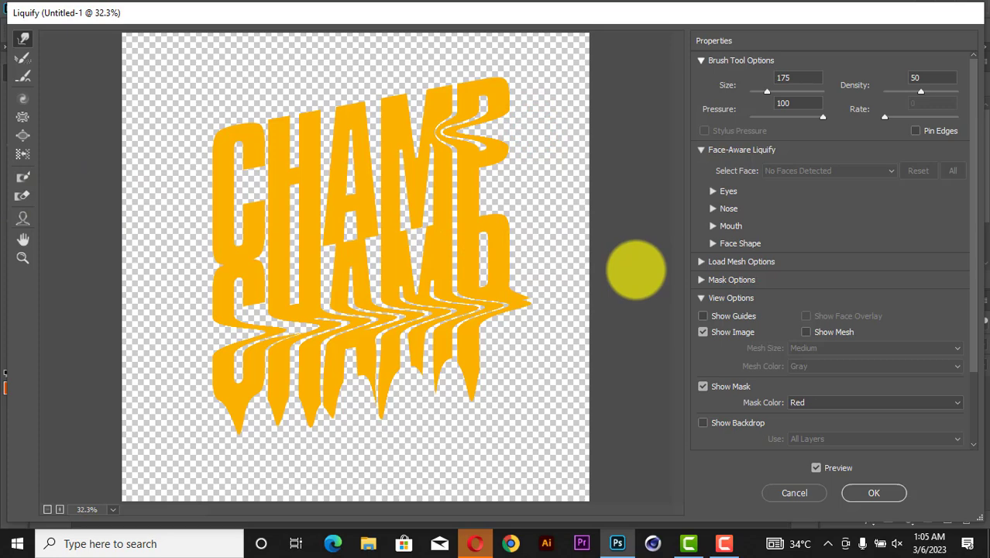
key(ctrl+z)
key(ctrl+z)
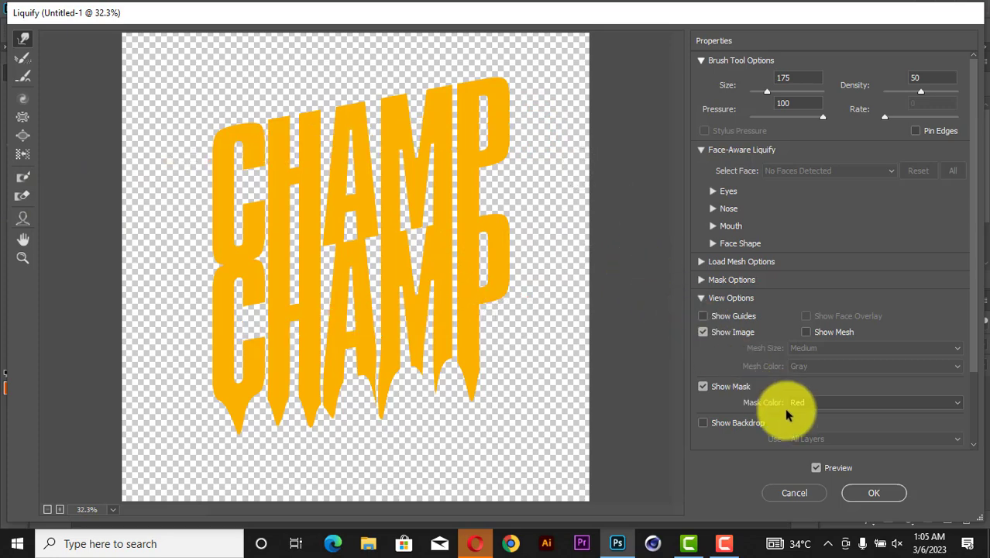
Apply the Liquify changes, and run Oil Paint on the CHAMP lettering with Stylization 6.2, Cleanliness 1.8, Scale 2.7, Bristle Detail 10.0, Angle -60 and Shine 2.4
click(873, 493)
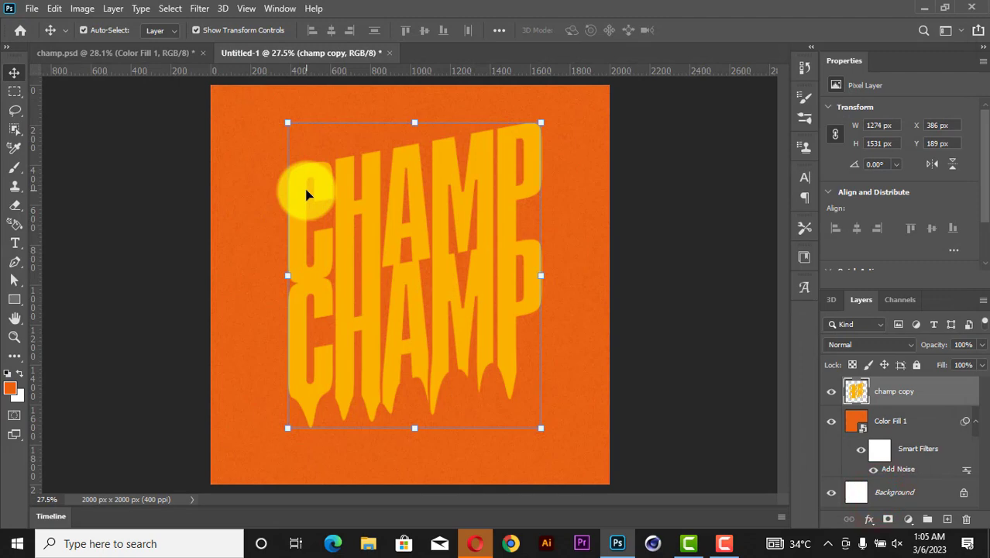
click(199, 8)
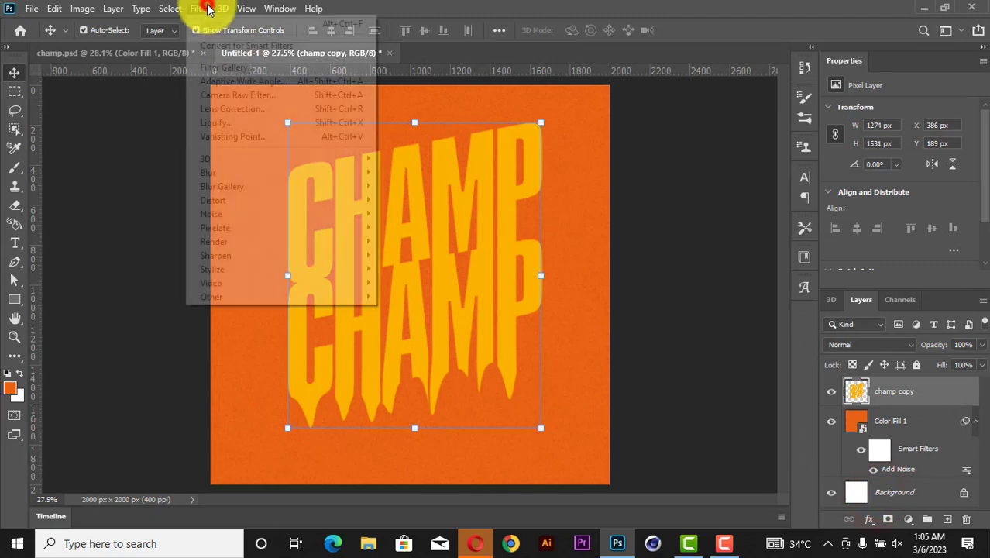
mouse_move(241, 273)
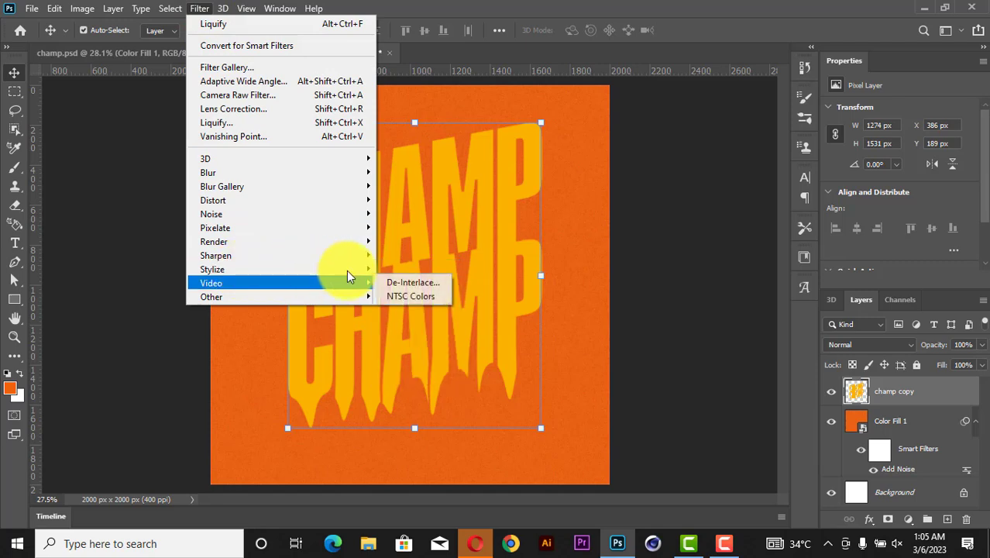
click(417, 325)
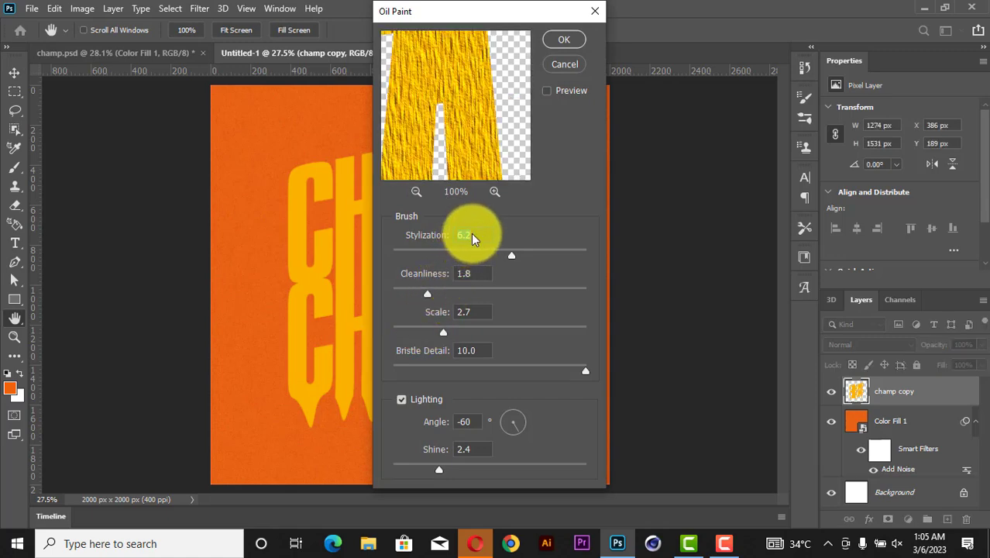
click(568, 40)
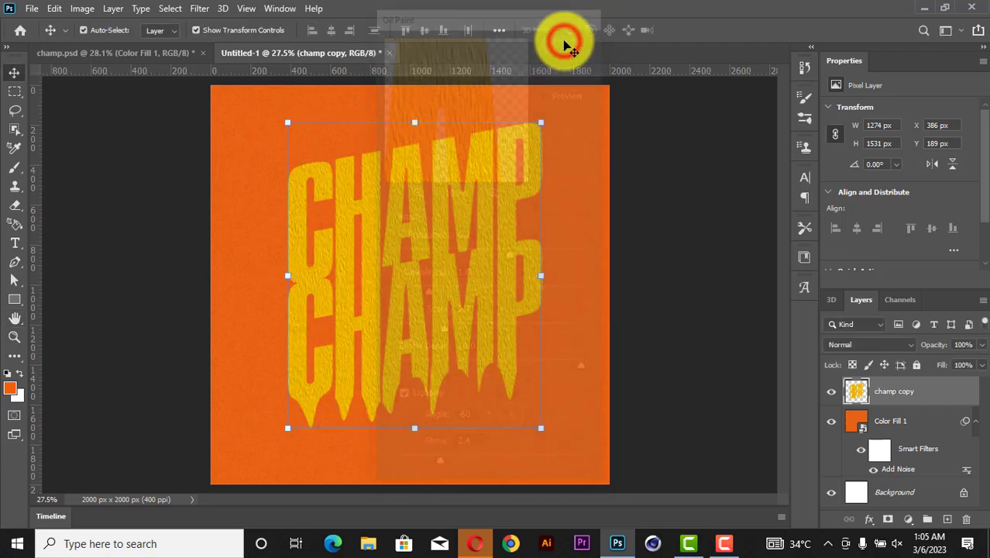
Compare the Overlay, Soft Light and Hard Light blend modes on the CHAMP lettering layer and set it to Hard Light
click(891, 348)
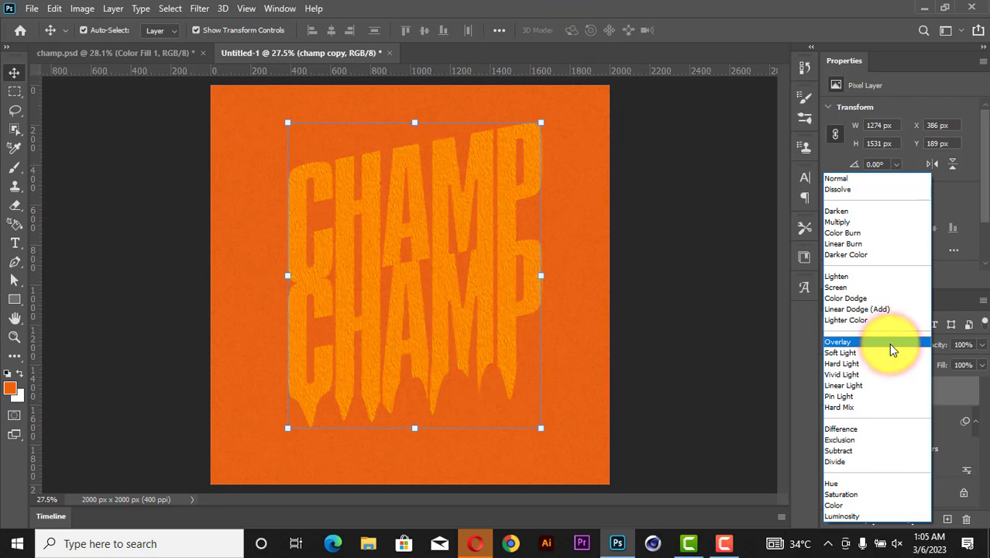
key(Down)
key(Down)
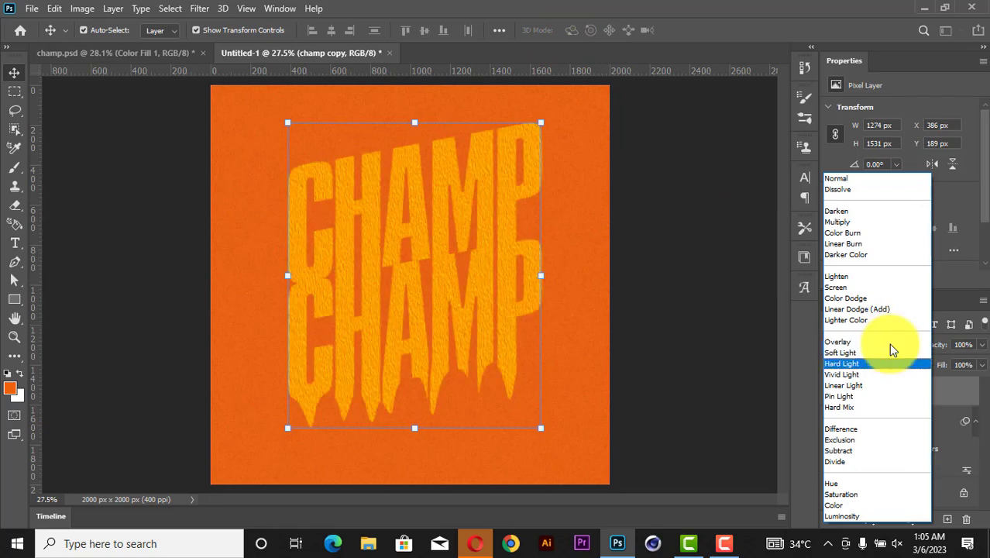
key(Up)
key(Up)
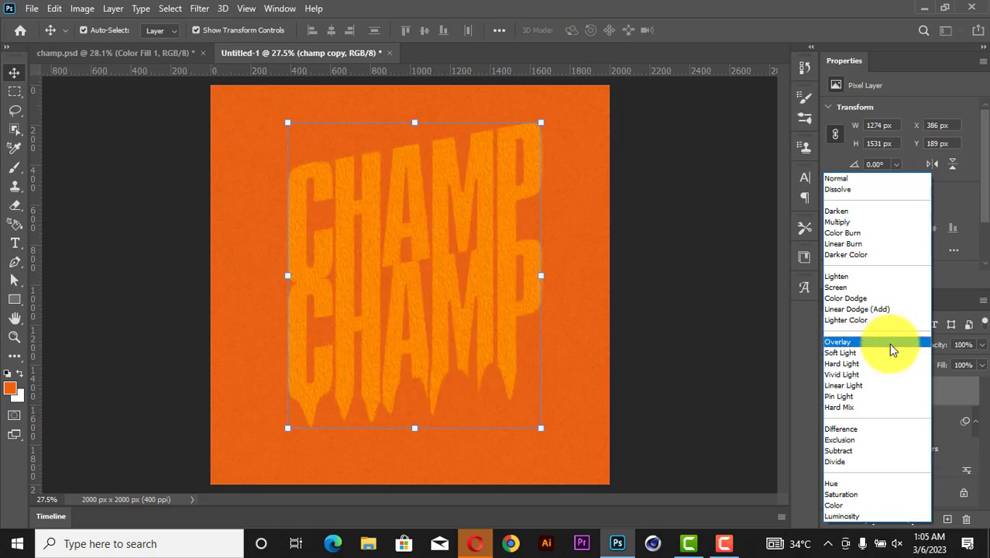
key(Down)
key(Down)
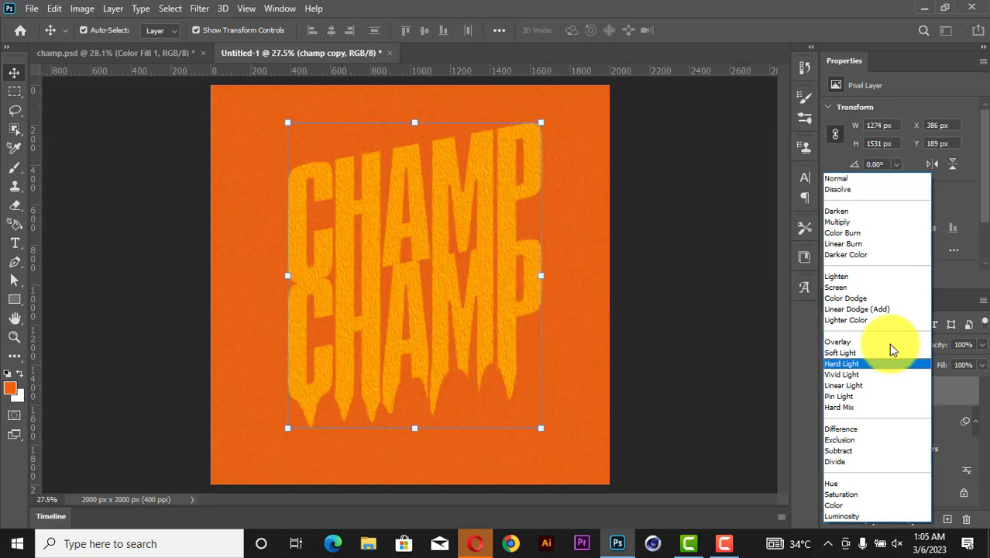
key(Up)
key(Up)
key(Down)
key(Down)
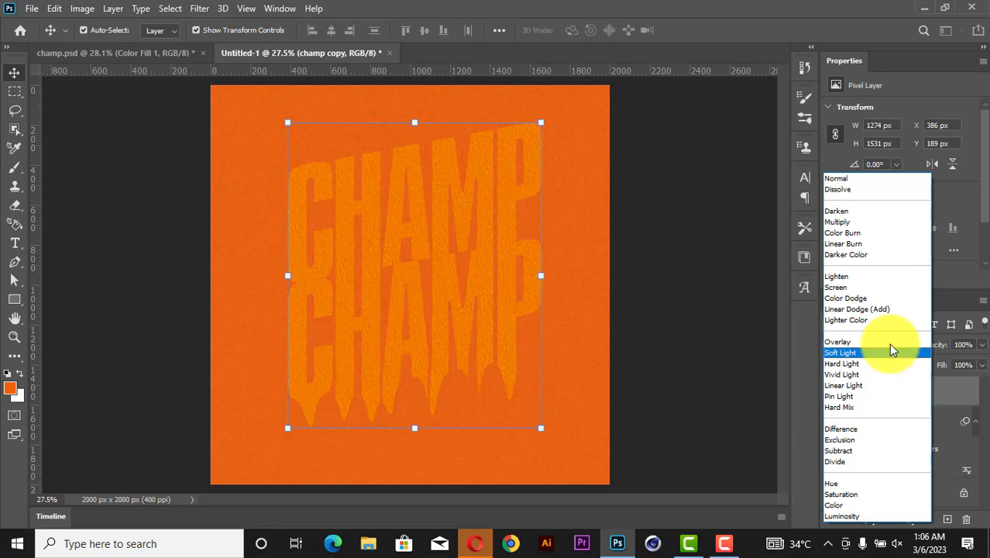
key(Up)
key(Up)
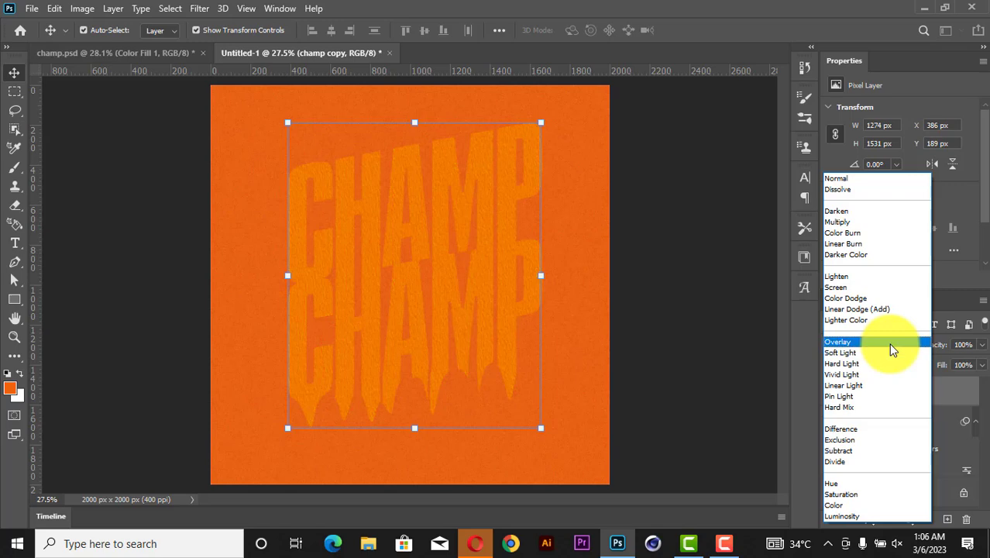
key(Down)
key(Down)
click(856, 364)
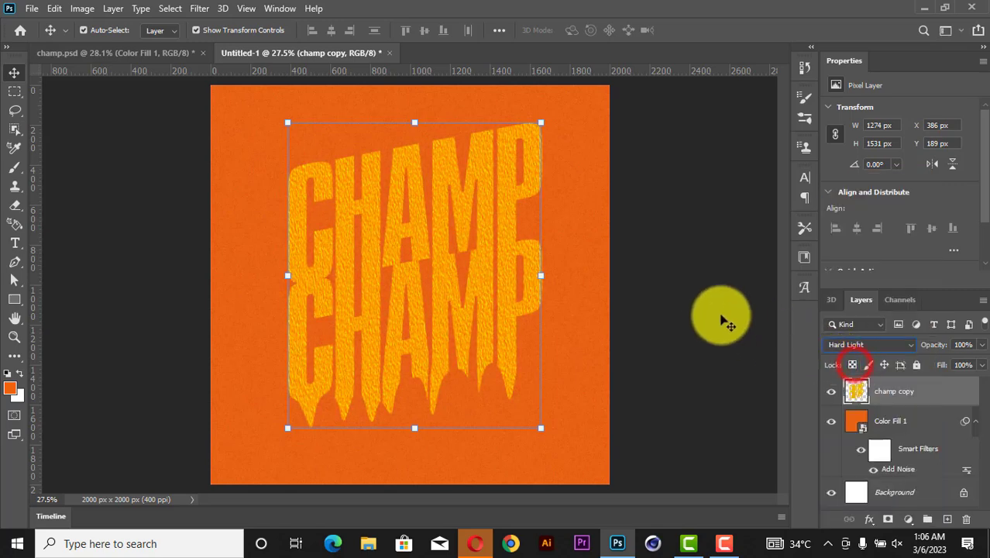
Move the CHAMP lettering up slightly so its Y position is 173 px
click(715, 312)
click(511, 213)
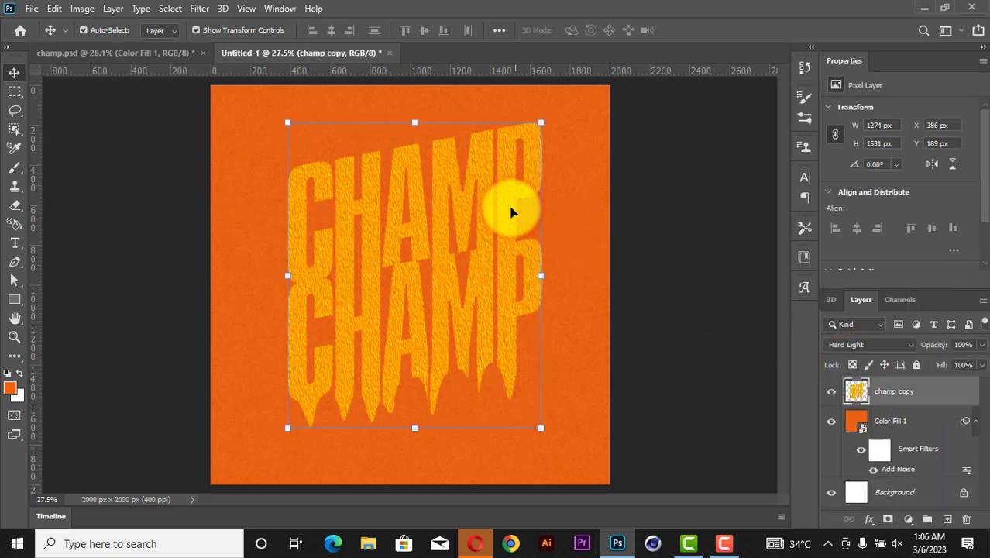
drag(511, 213, 512, 211)
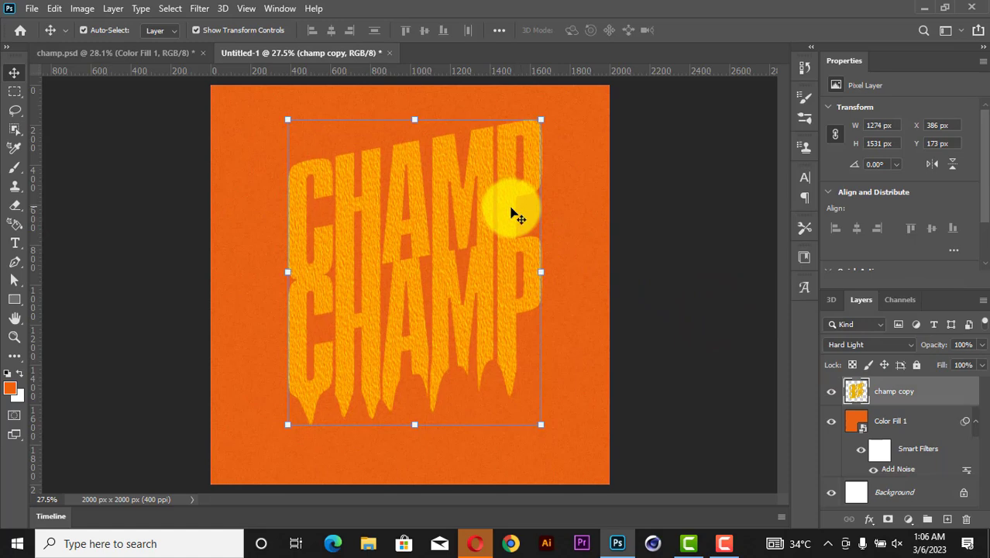
Add a new layer above the CHAMP lettering and set the Brush's foreground colour to ffba00, sampled from the letter A
click(974, 420)
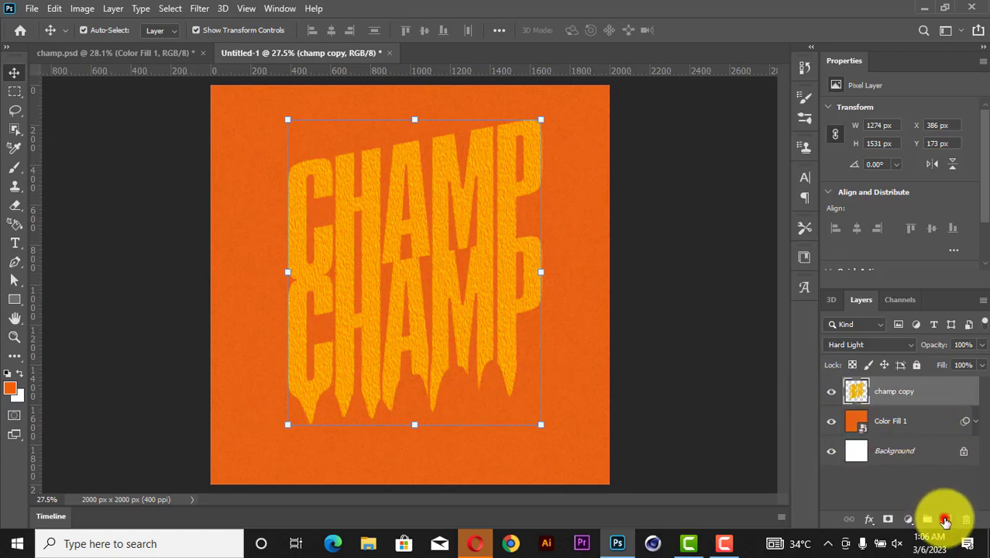
click(945, 520)
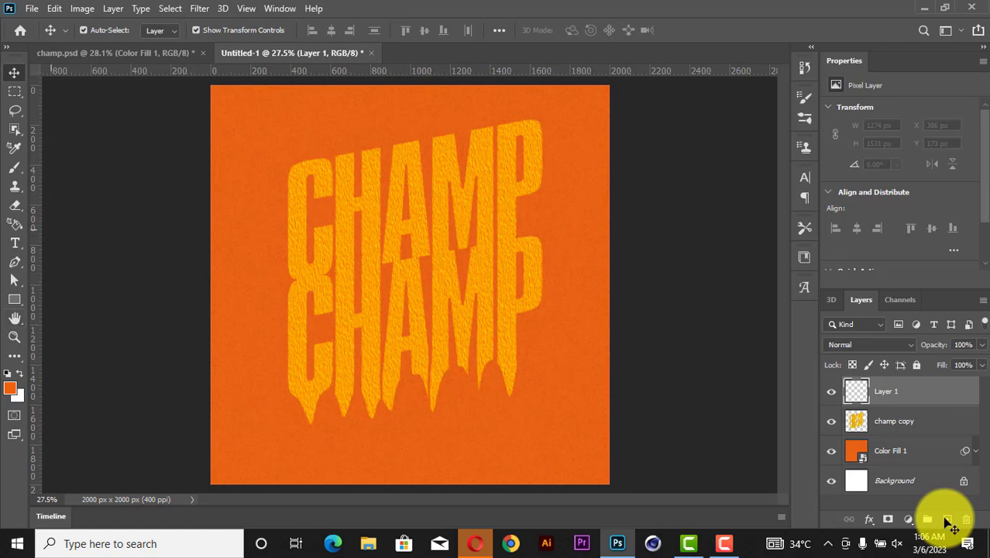
key(b)
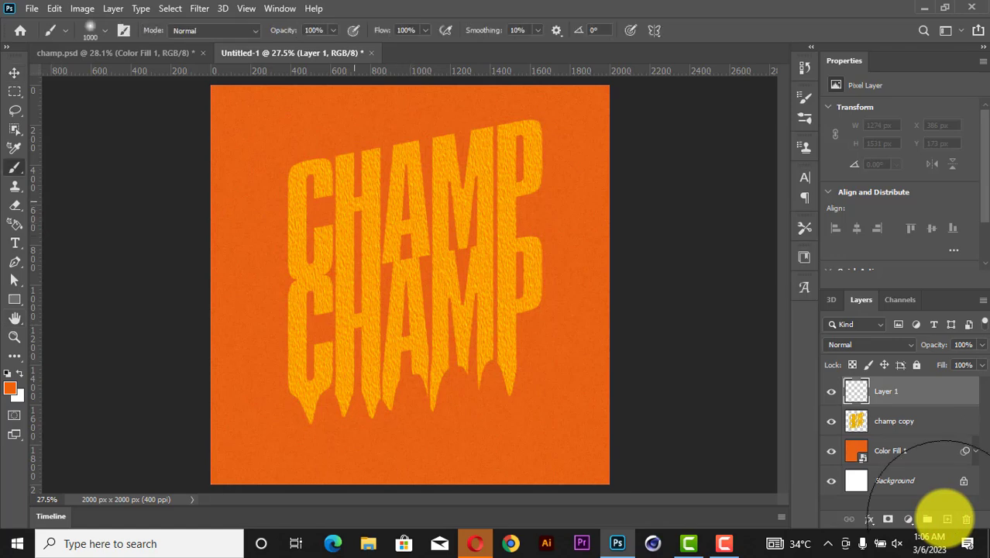
click(10, 388)
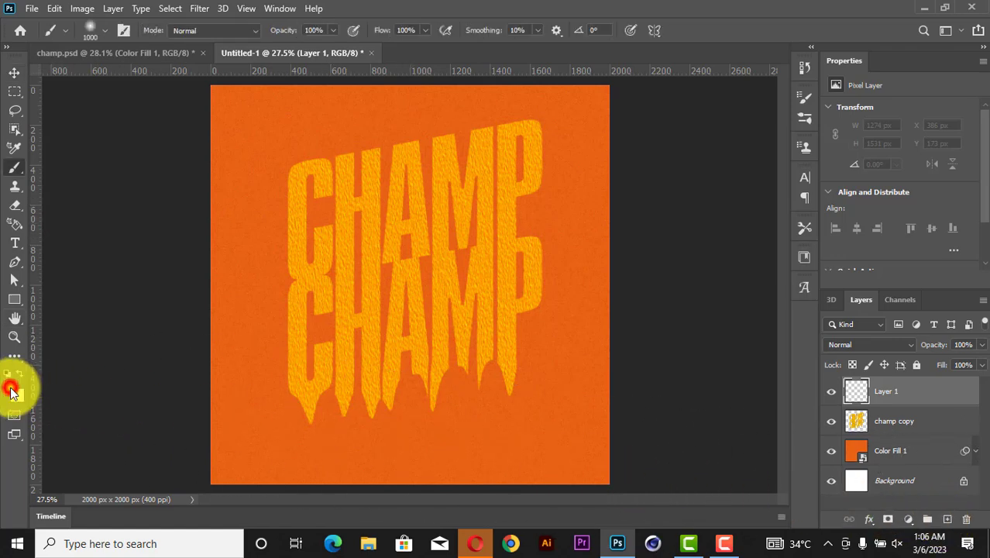
click(404, 157)
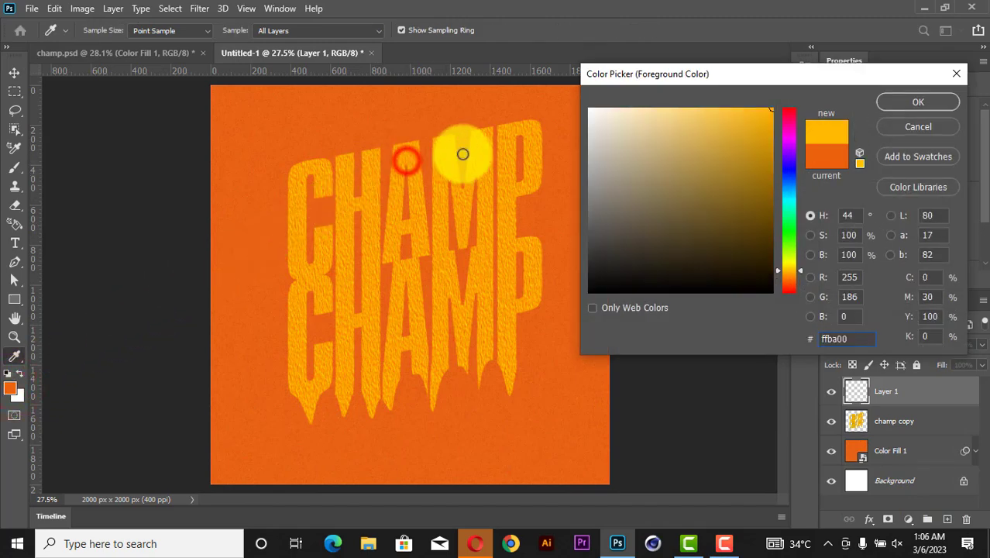
click(918, 99)
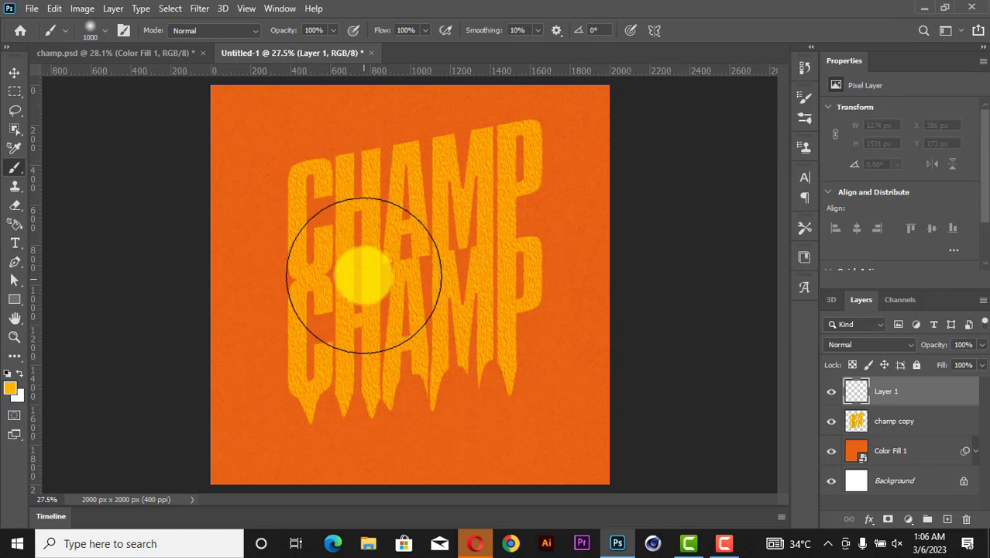
Paint a soft golden glow over the first C and H with a 700 px brush and set its layer to Hard Light
key(v)
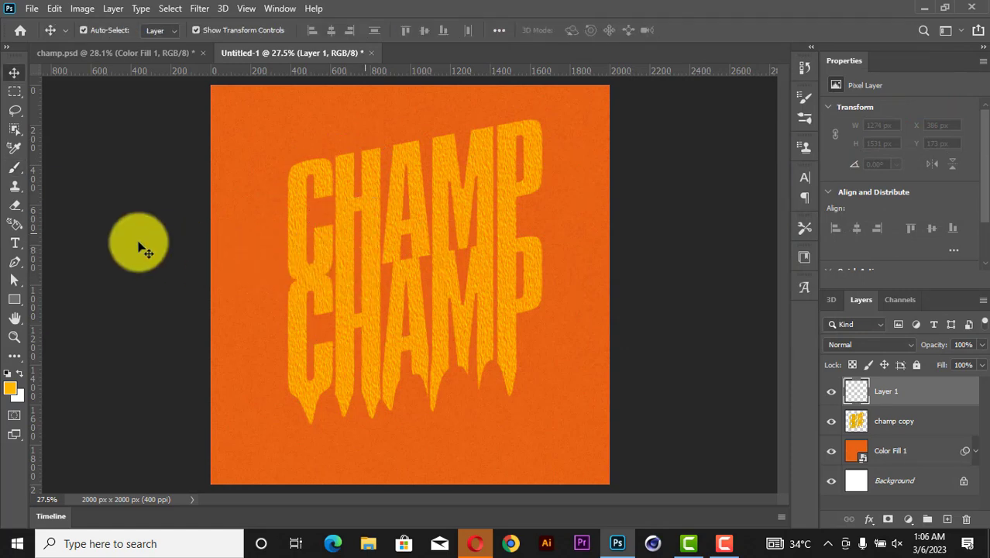
key(b)
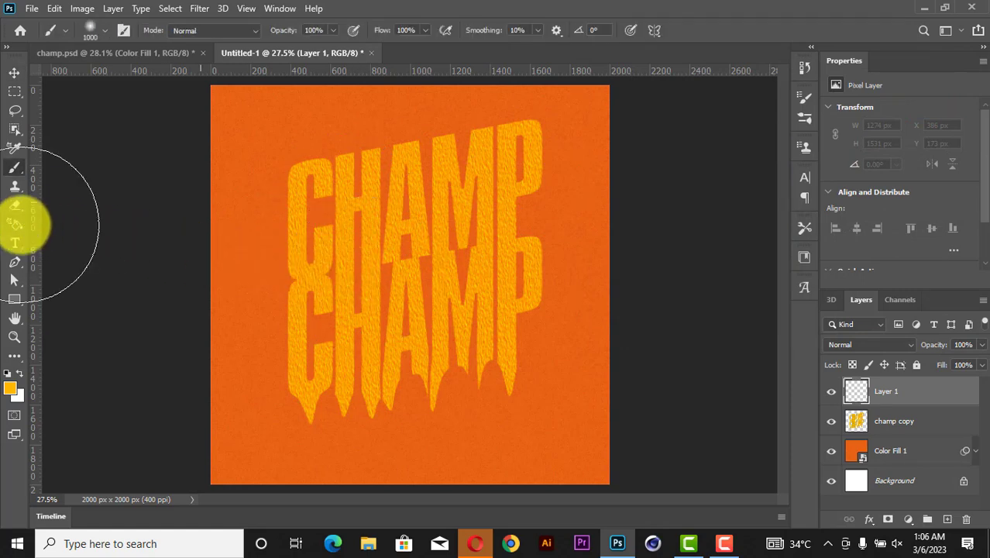
key(bracketleft)
click(333, 220)
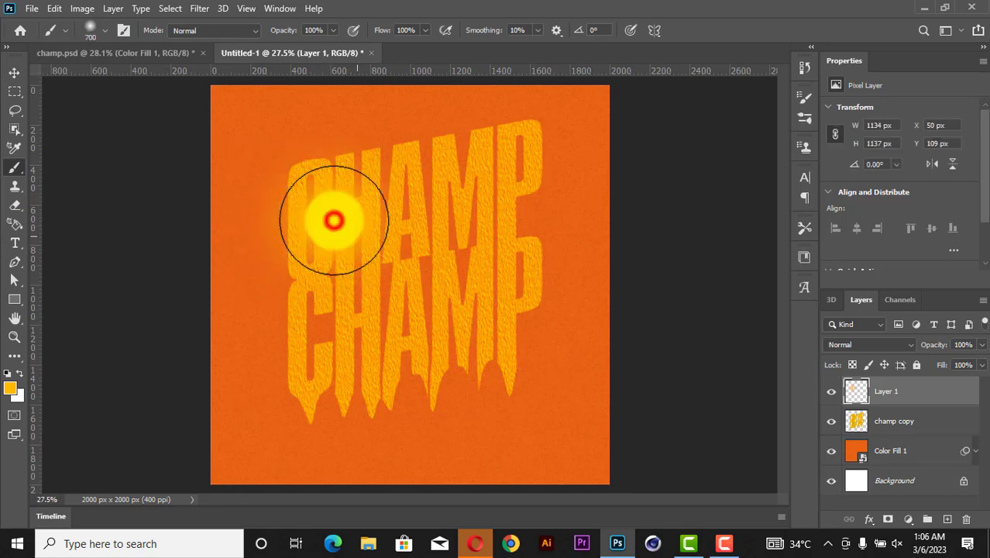
click(892, 346)
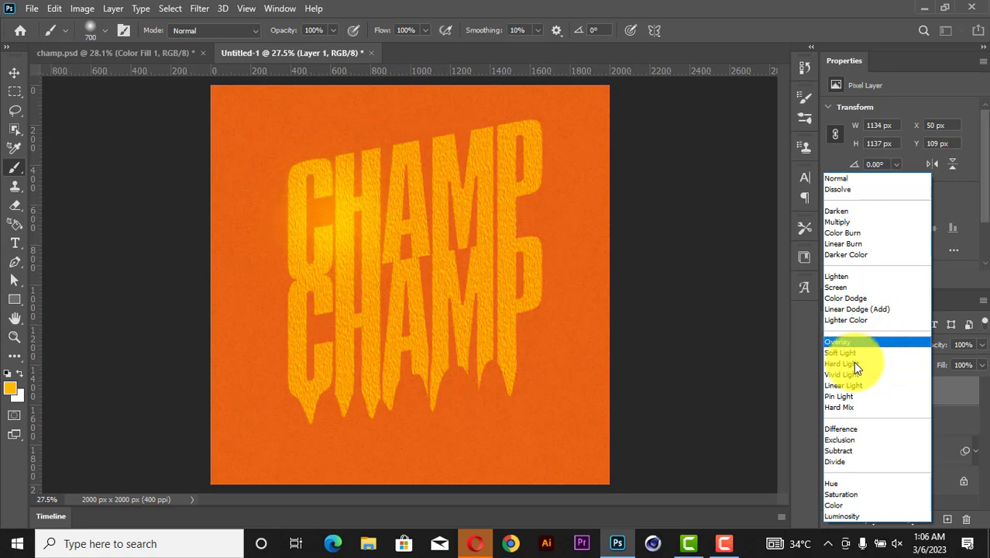
click(854, 363)
Duplicate the golden glow and place the copy over the lower M and P of the lettering
click(14, 72)
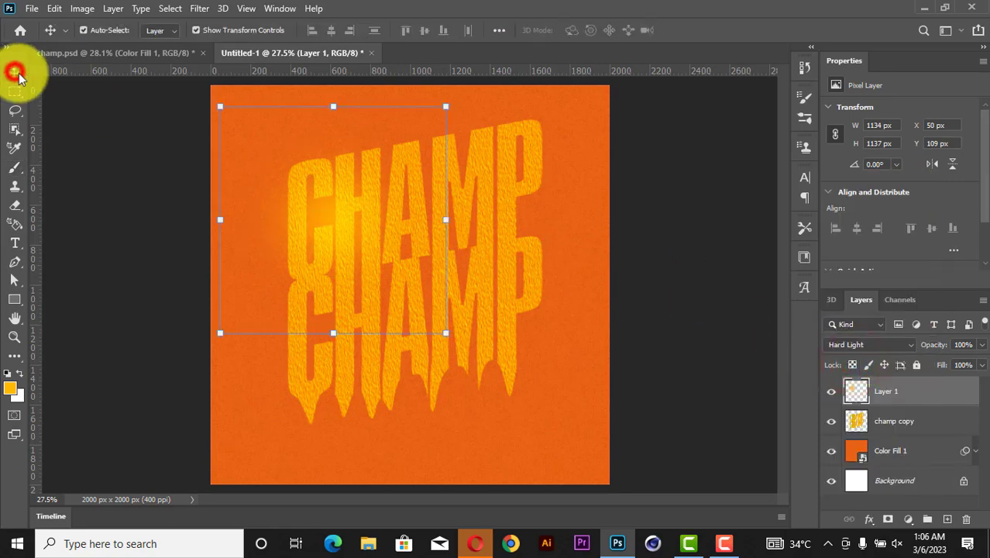
drag(346, 213, 514, 298)
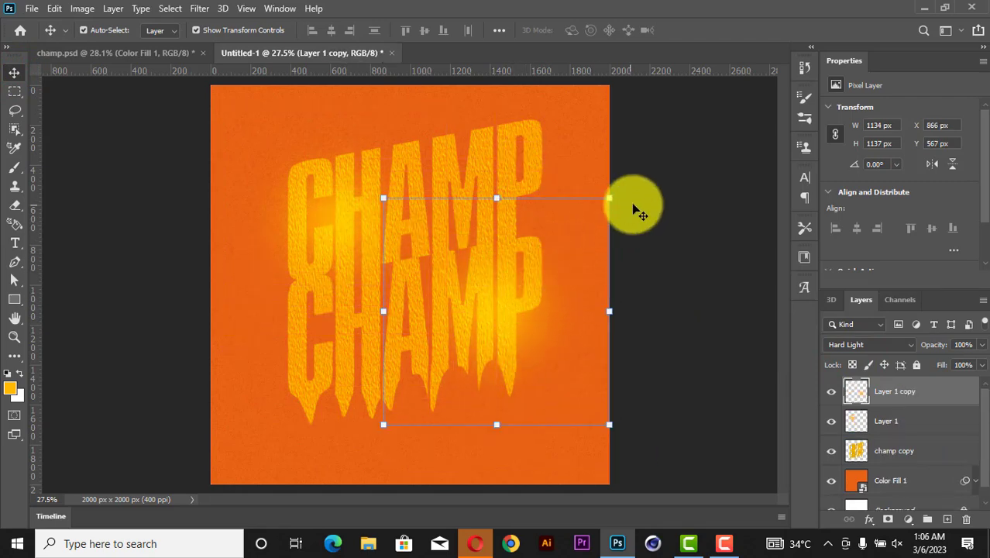
click(680, 181)
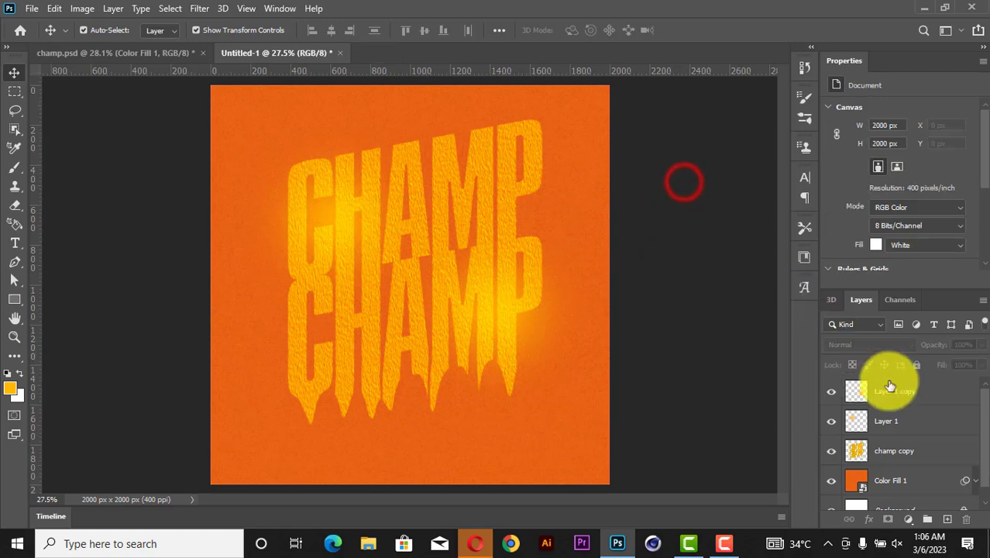
Group both glow layers, the CHAMP lettering and the orange fill layer, and name the group Background
click(894, 392)
shift+click(905, 479)
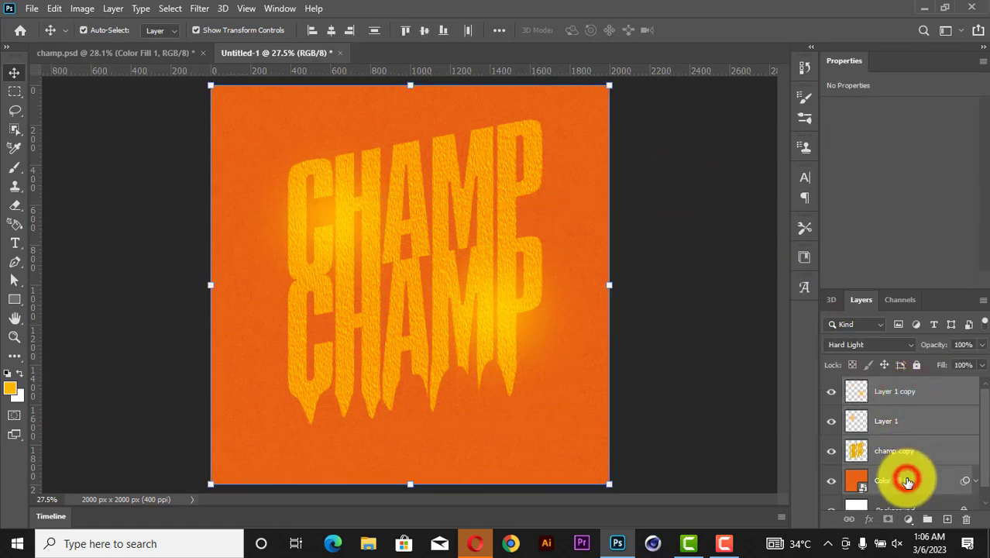
key(ctrl+g)
double_click(884, 387)
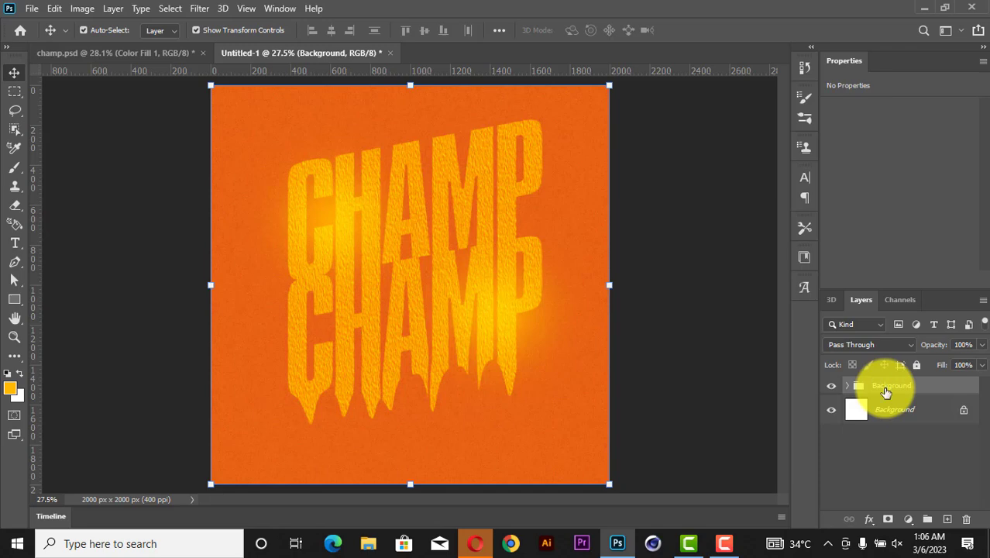
click(700, 256)
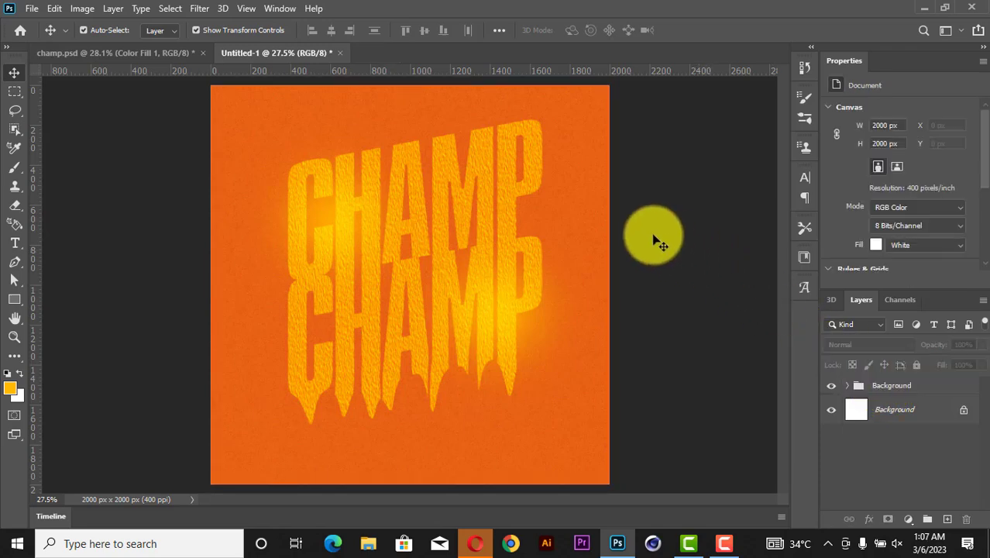
Check the man in champ.psd, open 2H4A1249.psd and copy its cut-out man into the Untitled-1 poster
click(135, 52)
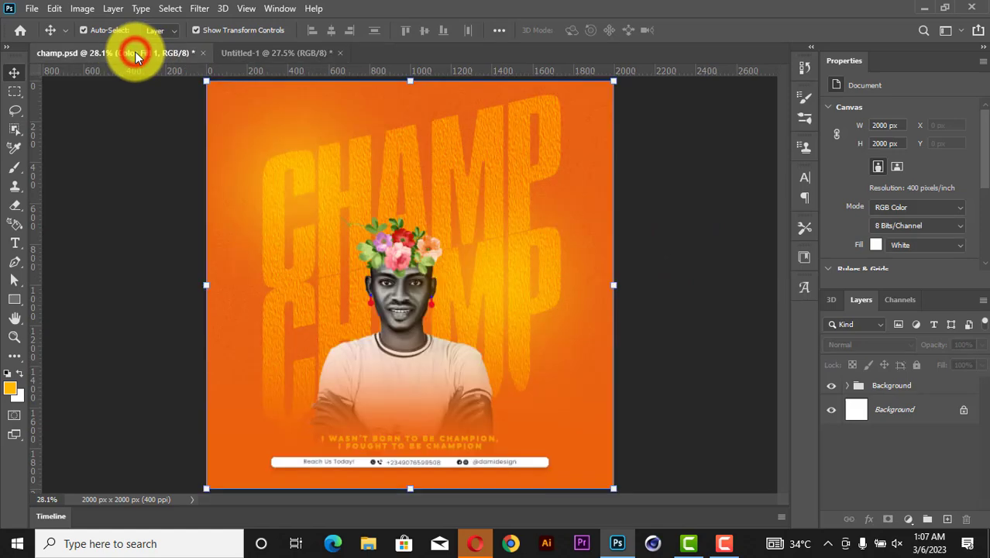
click(413, 343)
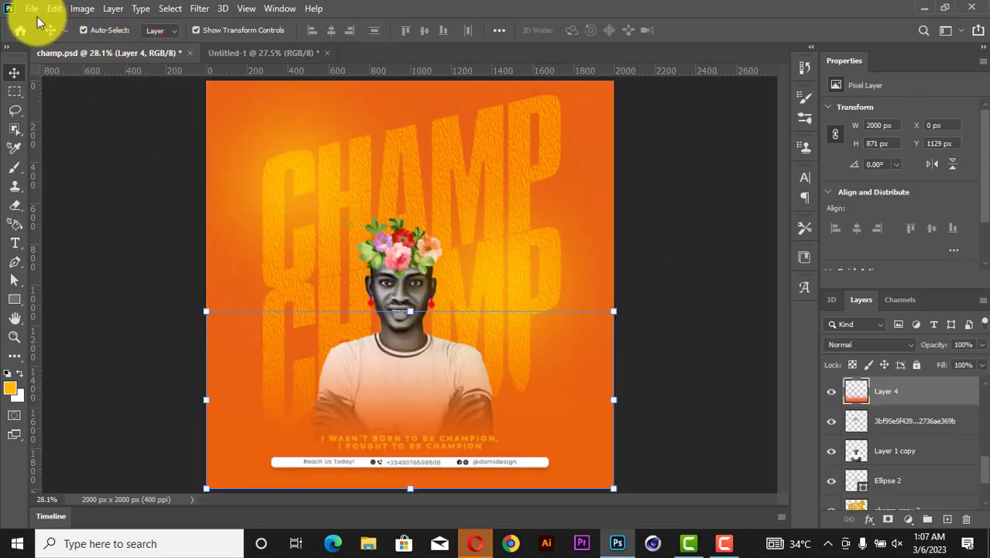
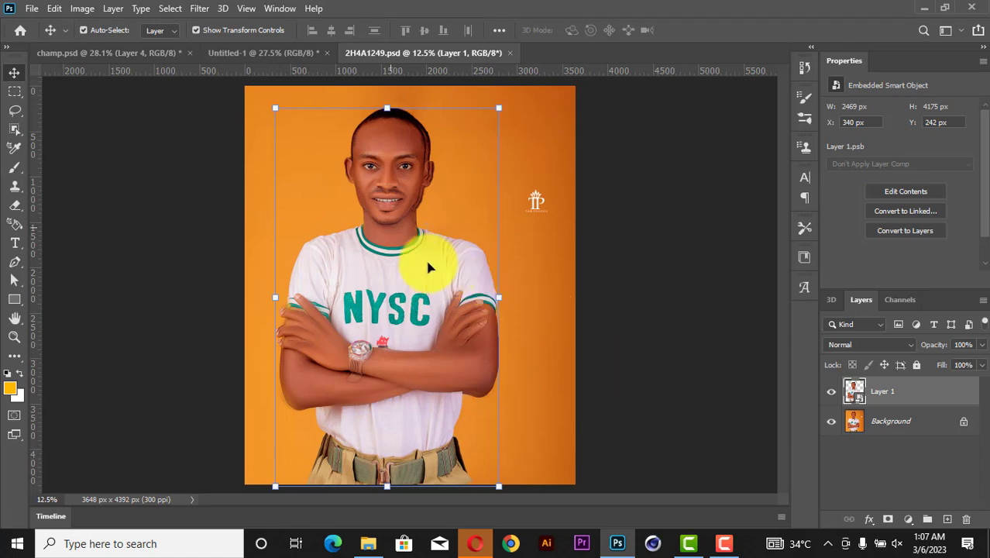
drag(376, 239, 439, 360)
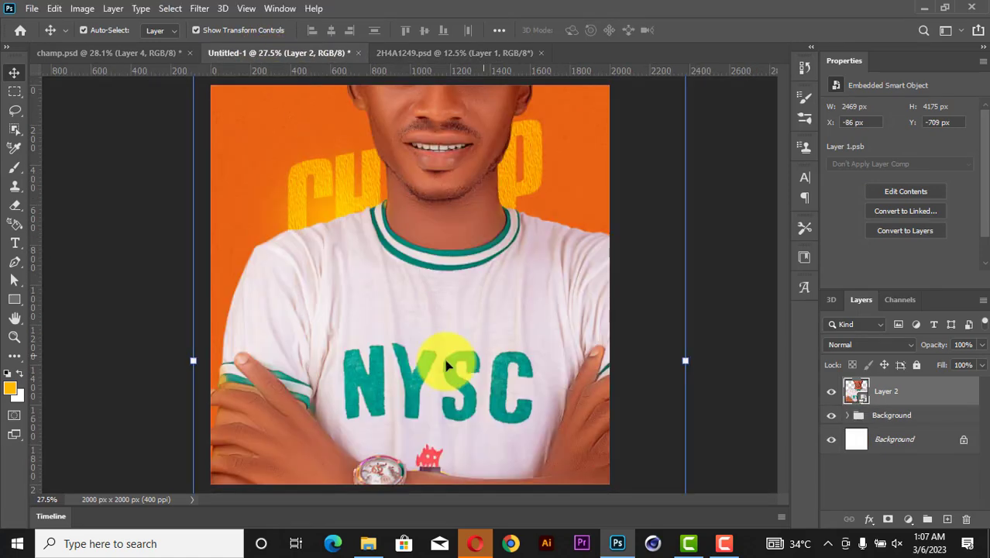
Scale the man to about 28%, tilt him about -1.6°, and centre him horizontally in front of the lower lettering
drag(689, 360, 471, 381)
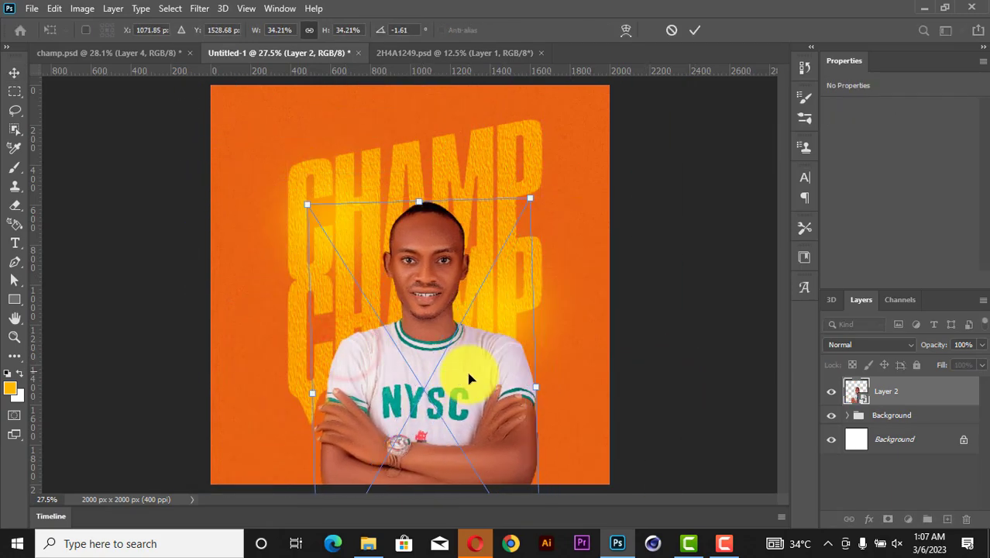
drag(533, 387, 482, 371)
drag(393, 363, 431, 365)
drag(493, 378, 503, 358)
drag(442, 352, 459, 368)
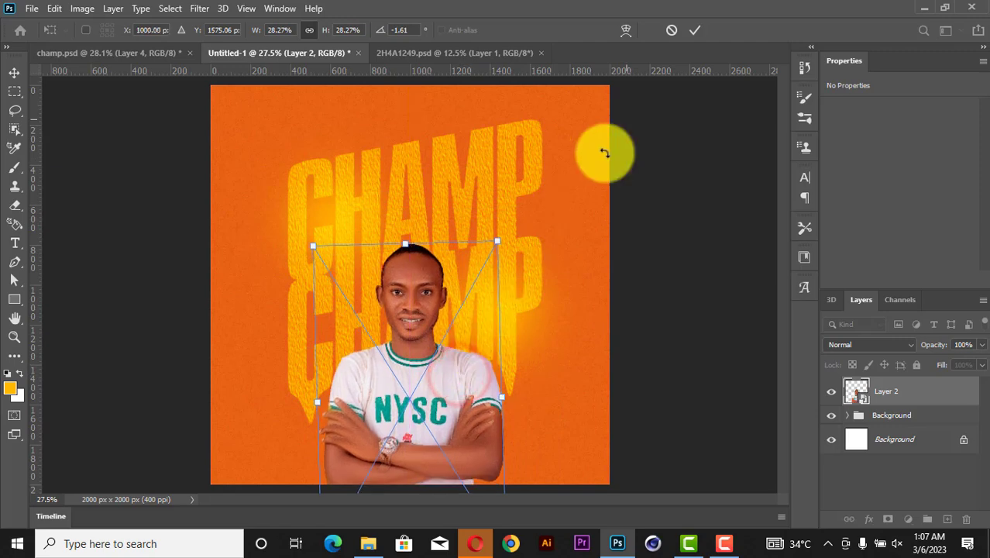
click(694, 29)
Open the Camera Raw Filter on the man and load the saved settings from Colograde.xmp
click(203, 9)
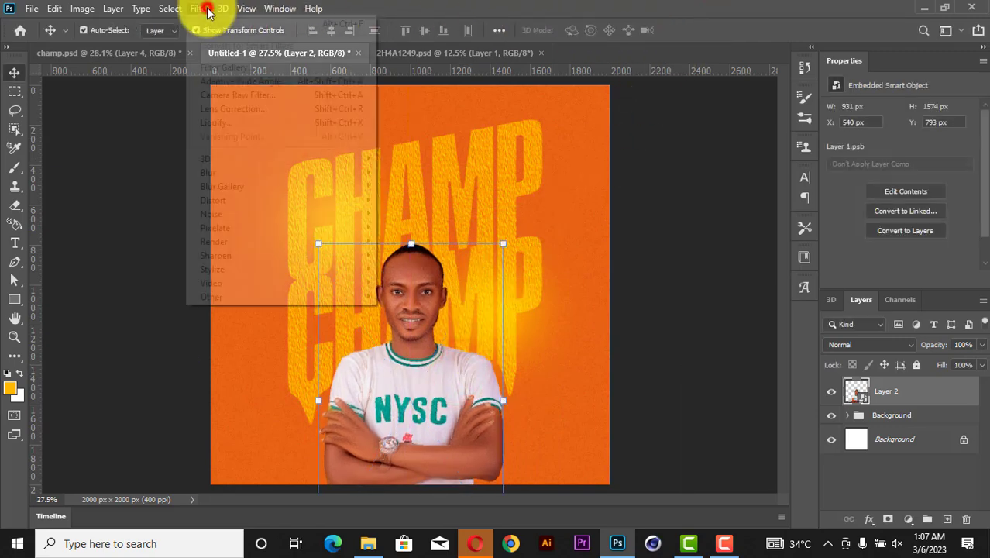
click(227, 95)
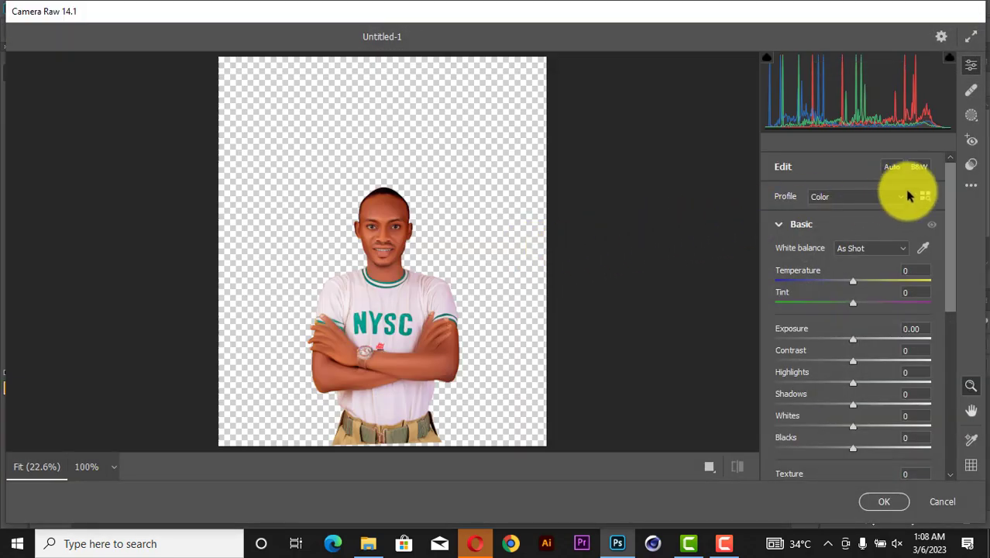
click(971, 186)
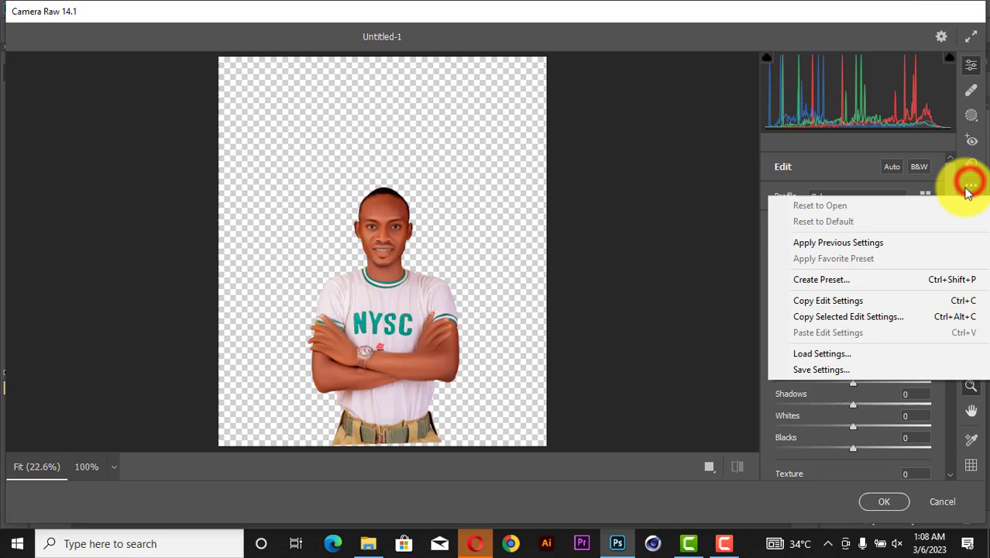
click(830, 353)
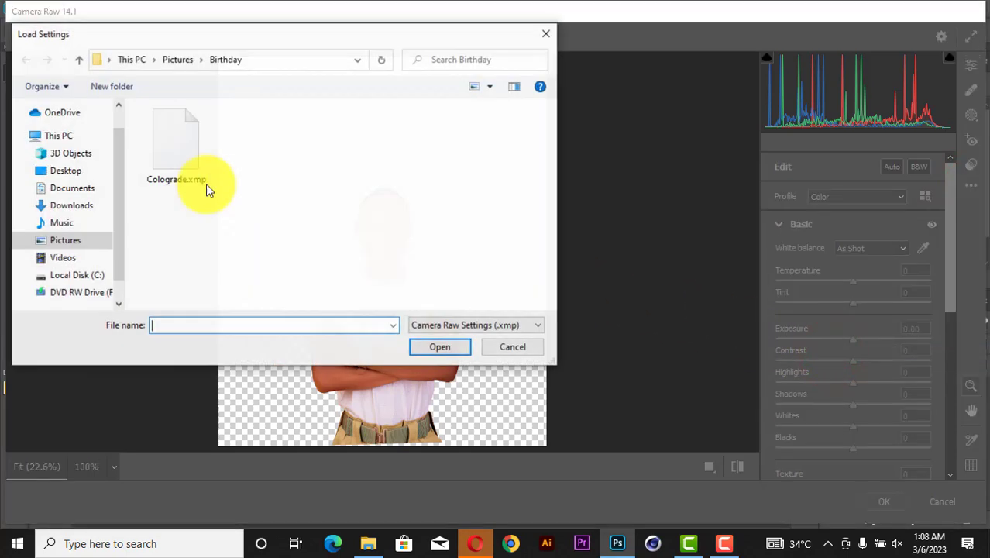
click(152, 175)
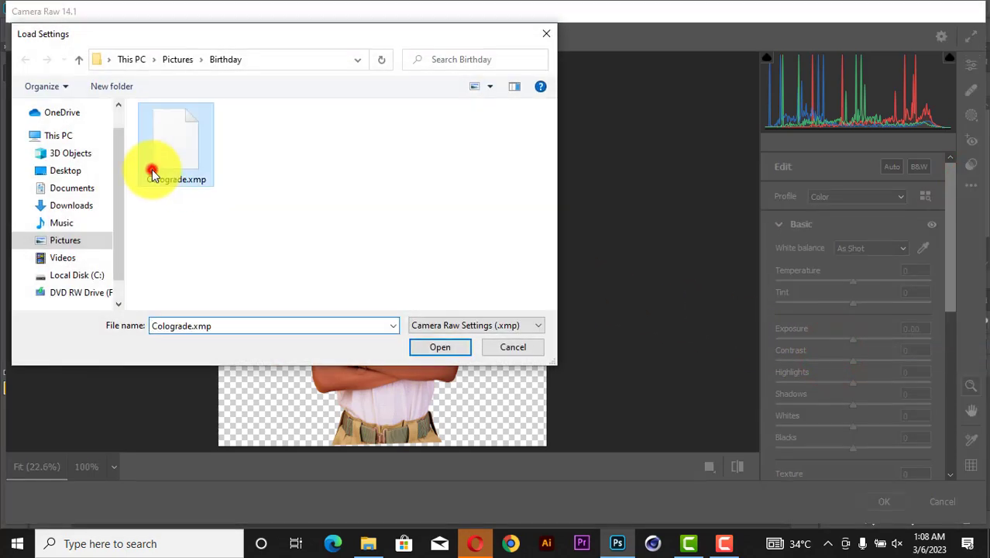
click(435, 351)
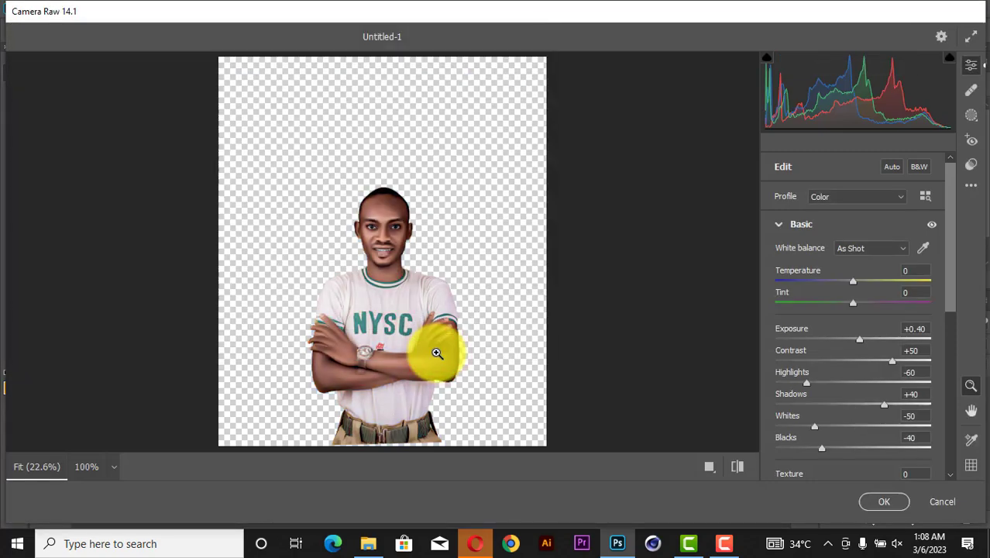
click(885, 503)
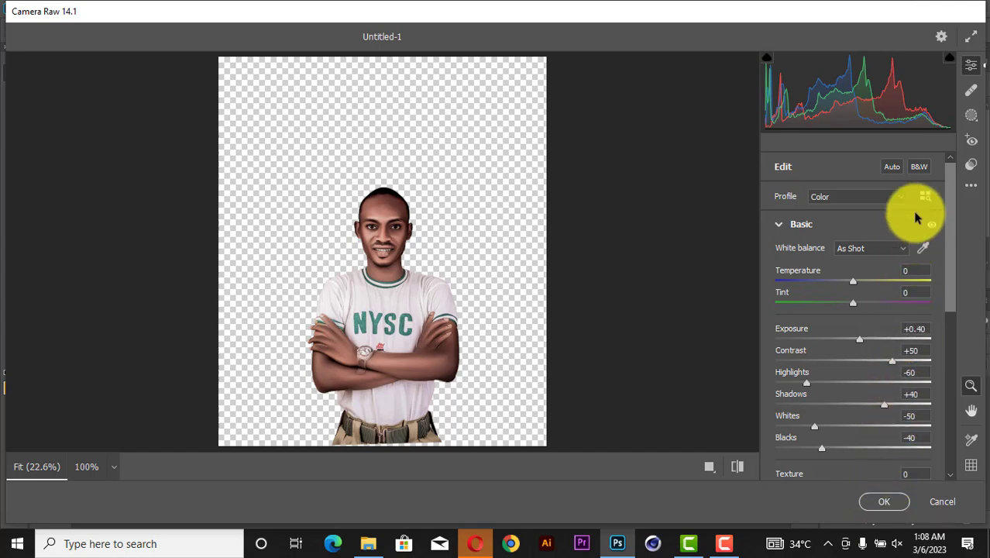
Convert the man to black and white, set Texture to +11, Blacks to -67 and Sharpening to 39, and apply the filter
click(919, 169)
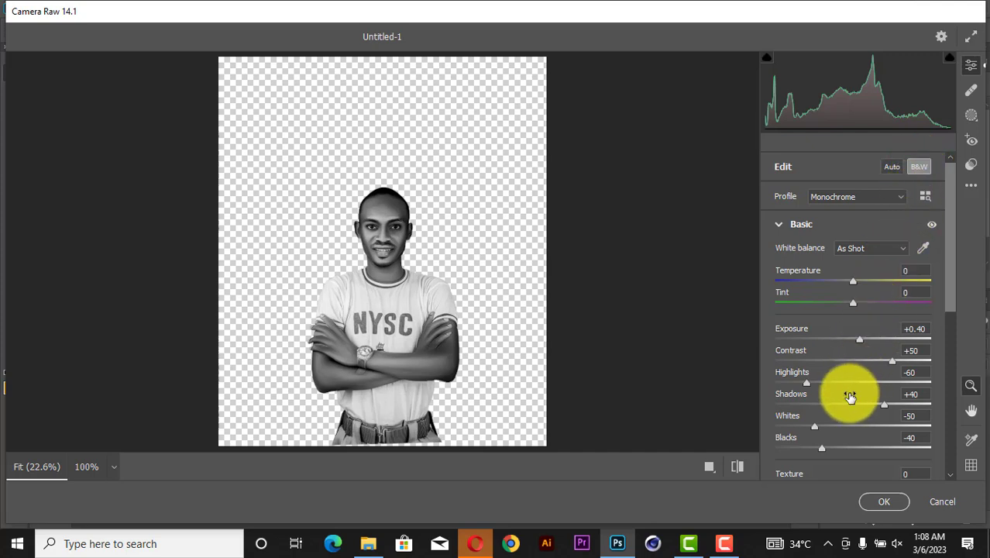
scroll(847, 390, down, 5)
mouse_move(853, 345)
mouse_down()
mouse_move(891, 345)
mouse_move(862, 346)
mouse_up()
mouse_move(821, 309)
mouse_down()
mouse_move(784, 312)
mouse_move(802, 311)
mouse_up()
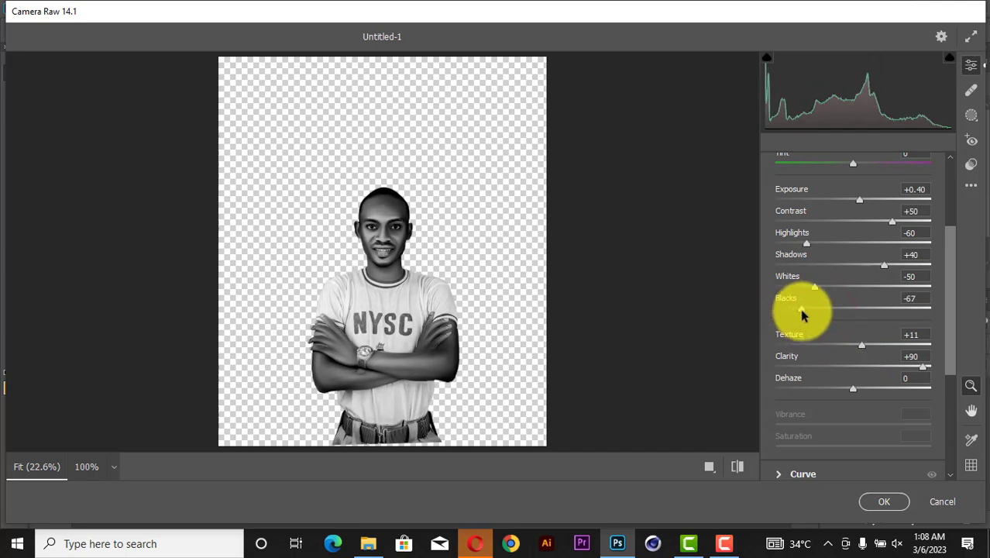
scroll(799, 308, down, 5)
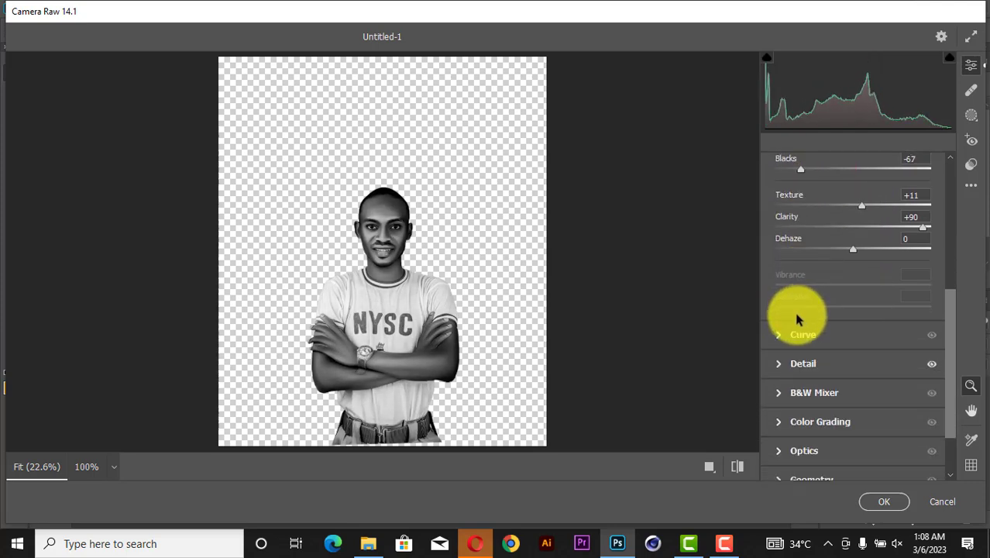
click(776, 331)
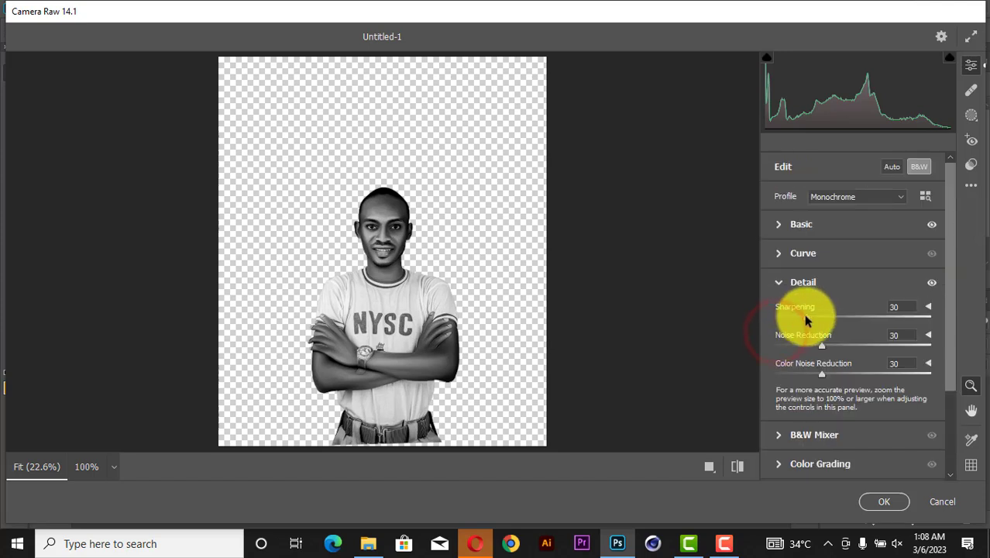
mouse_move(805, 318)
mouse_down()
mouse_move(868, 318)
mouse_move(813, 312)
mouse_up()
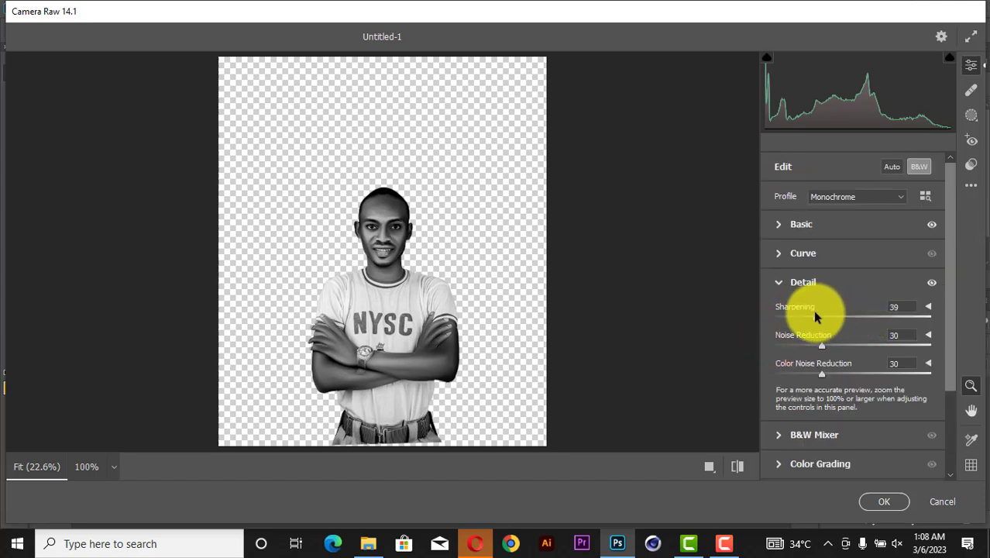
click(881, 502)
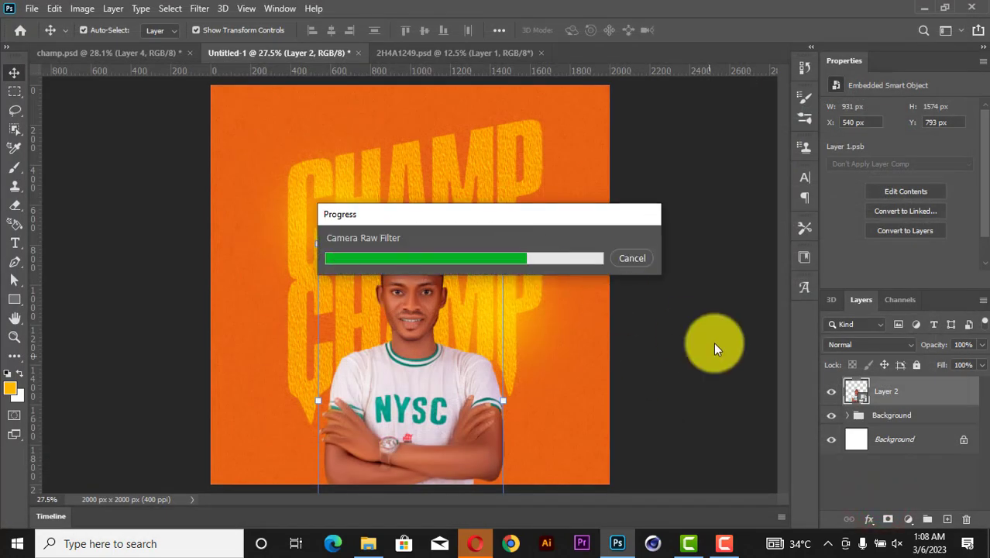
Rasterize the man's layer together with its Camera Raw smart filter
click(714, 344)
scroll(432, 378, up, 5)
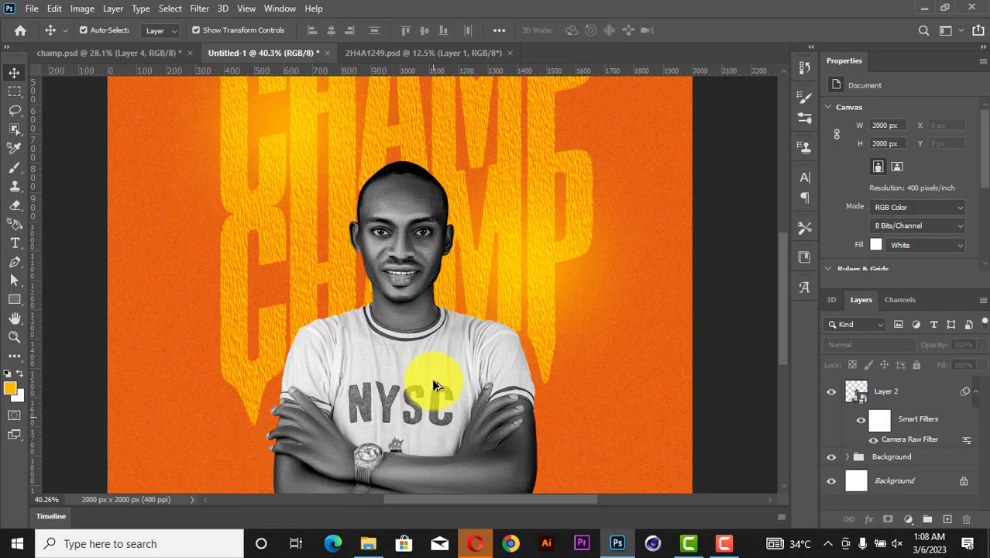
scroll(433, 385, down, 2)
scroll(342, 402, up, 4)
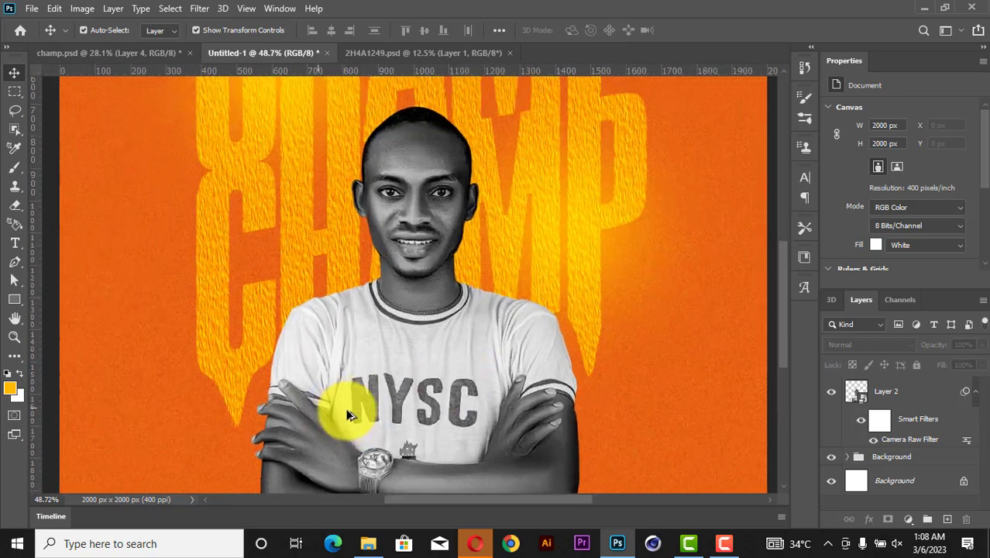
click(973, 392)
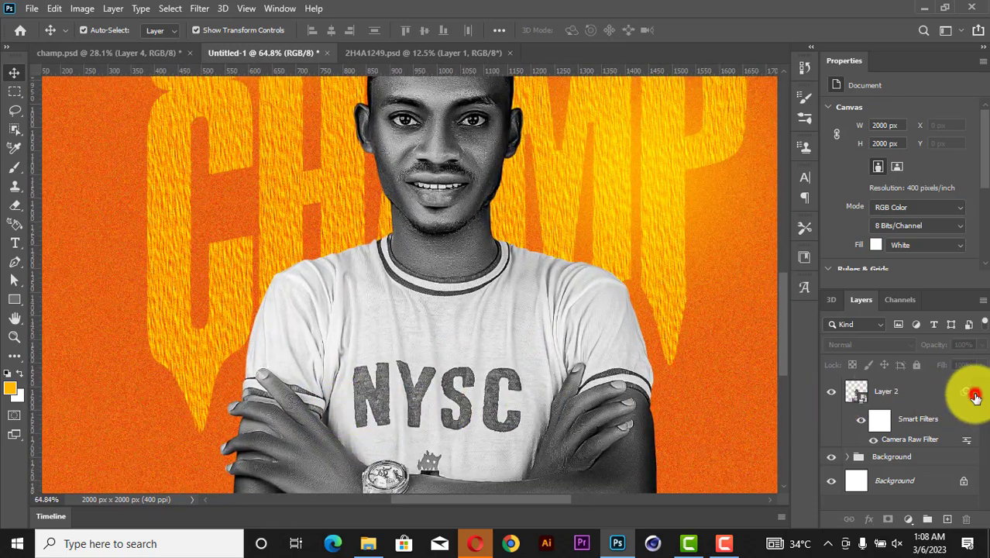
right_click(912, 397)
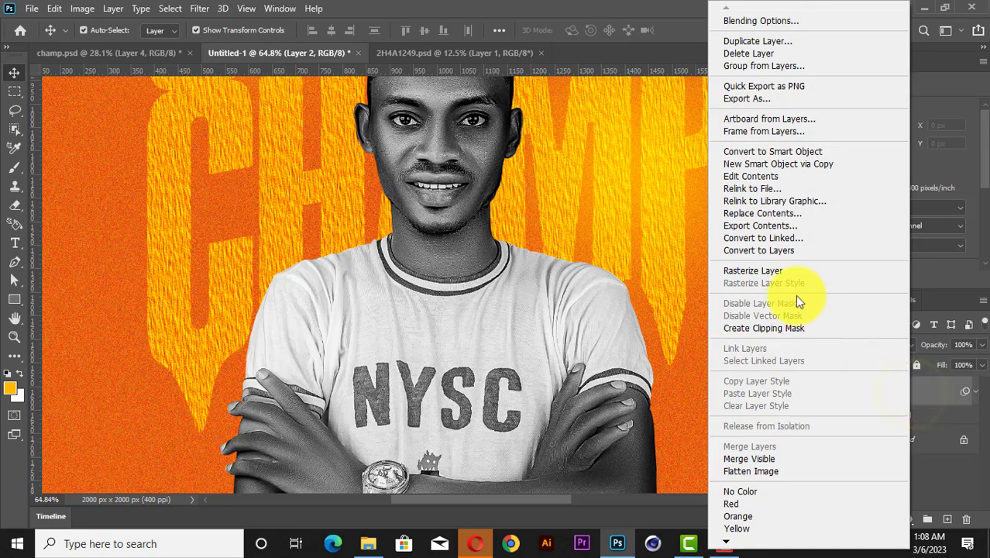
click(763, 269)
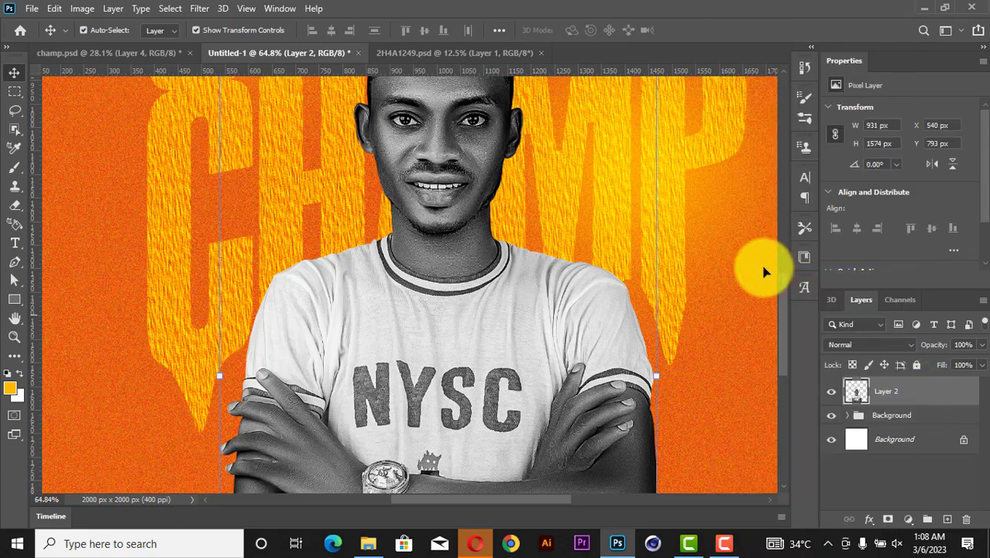
Draw a freehand Lasso selection around the NYSC lettering on the shirt and switch to the Brush tool
click(19, 108)
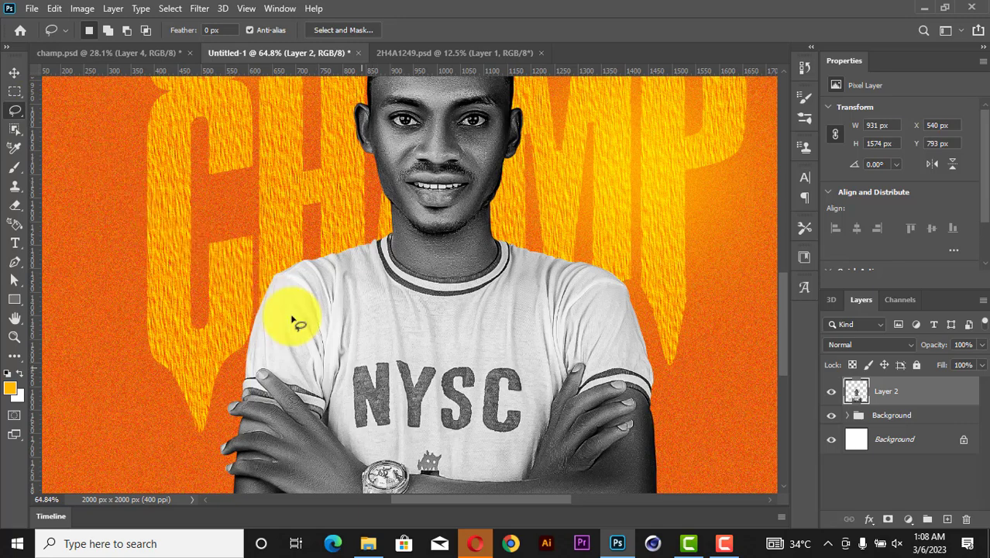
mouse_move(351, 361)
mouse_down()
mouse_move(403, 353)
mouse_move(503, 362)
mouse_move(534, 392)
mouse_move(521, 438)
mouse_move(499, 440)
mouse_move(368, 441)
mouse_move(355, 435)
mouse_move(346, 403)
mouse_up()
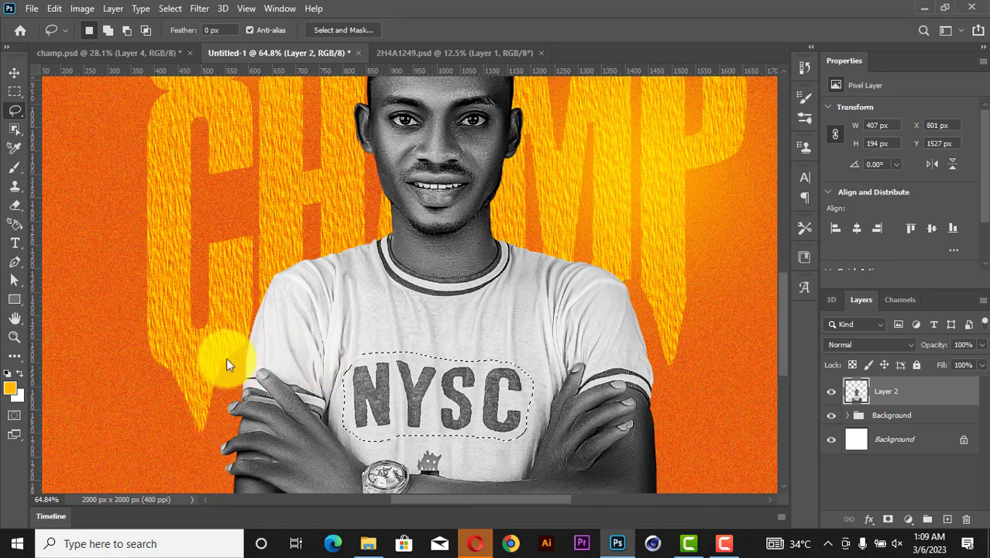
click(19, 361)
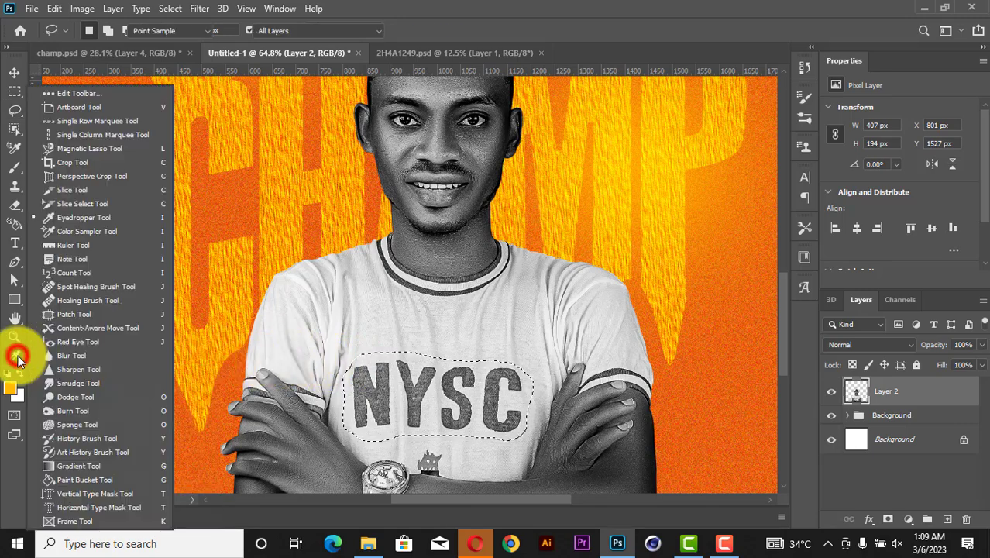
click(13, 197)
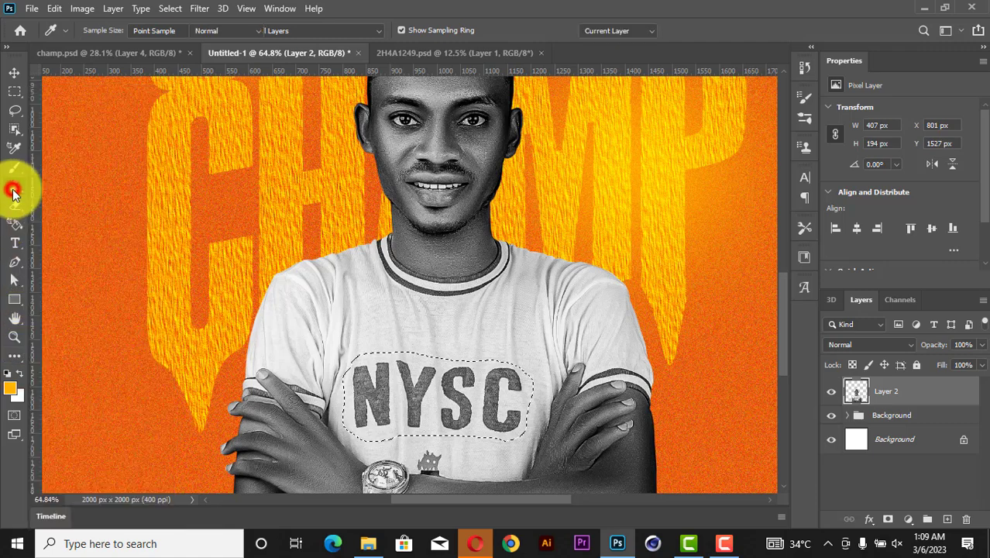
click(13, 195)
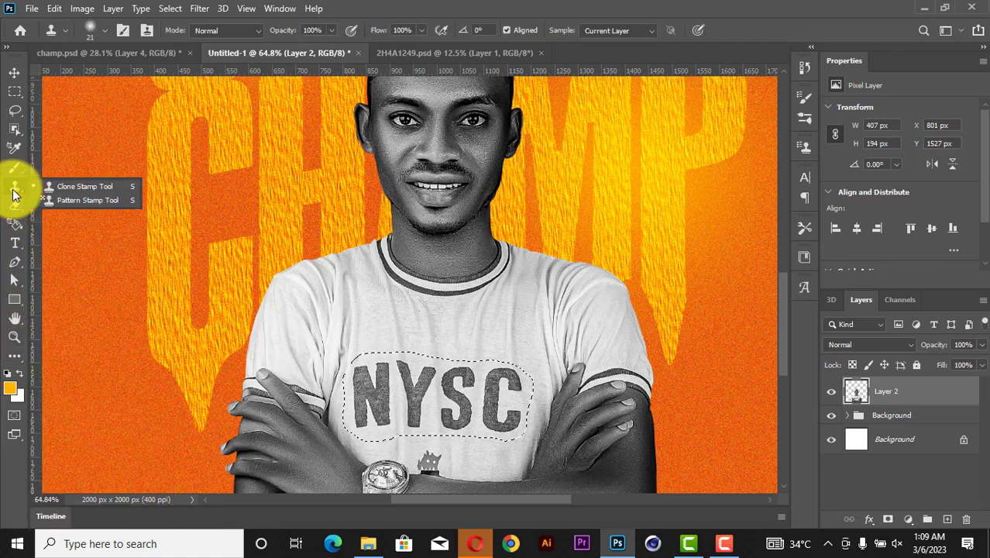
click(14, 168)
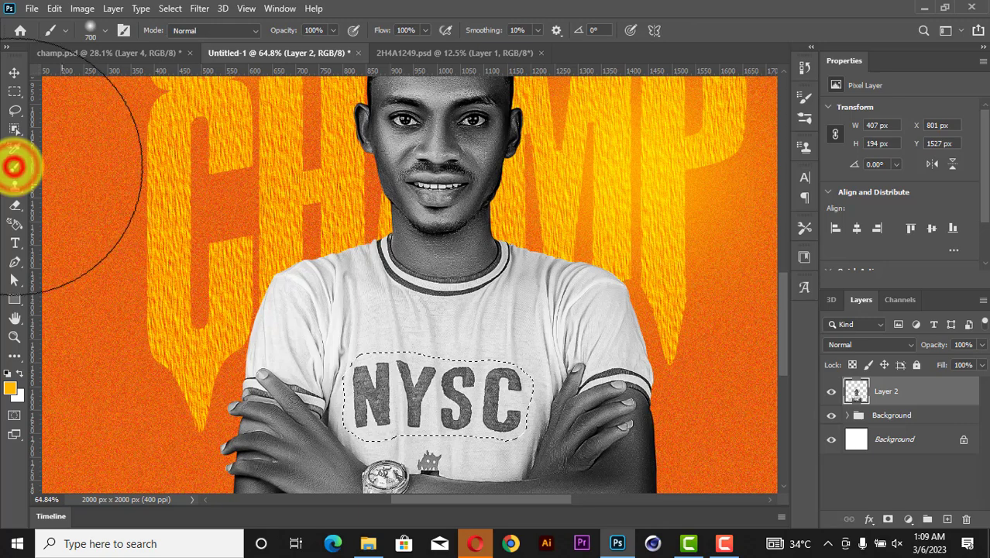
Cover the selected NYSC lettering by painting with sampled shirt colours, reducing the soft brush to 150 px, and keep the selection active
alt+click(483, 343)
click(469, 381)
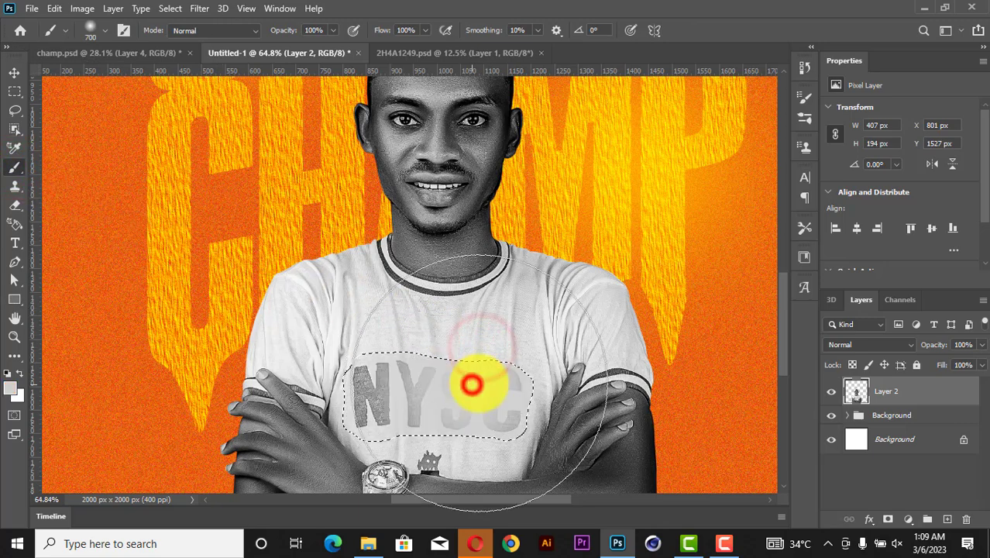
key(bracketleft)
key(bracketleft)
key(bracketleft)
key(bracketleft)
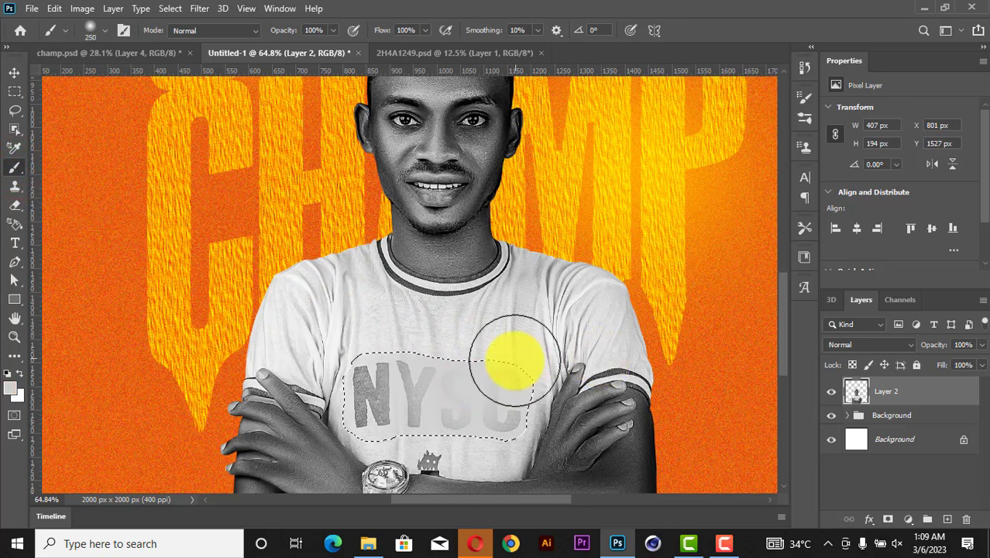
alt+click(473, 342)
click(468, 397)
alt+click(410, 348)
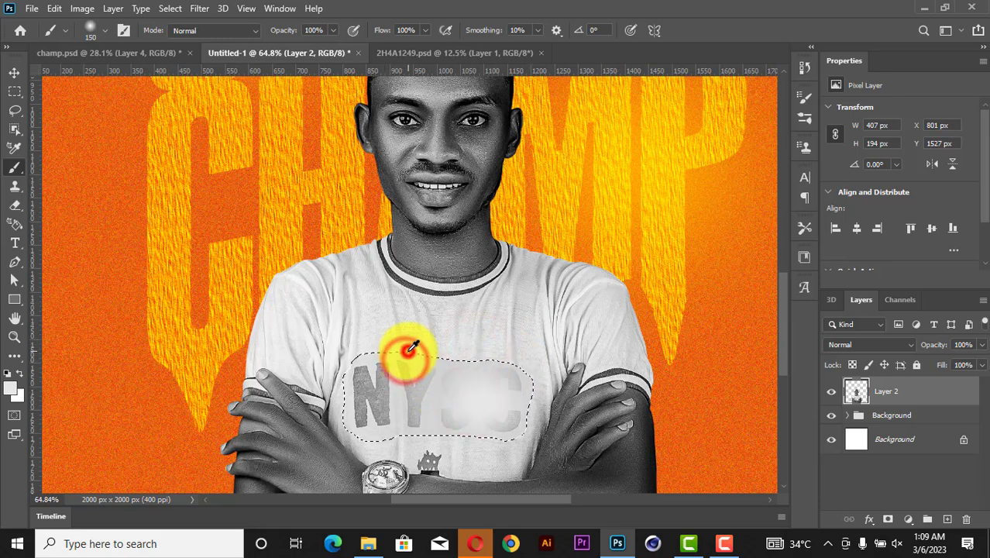
alt+click(409, 353)
alt+click(420, 333)
mouse_move(425, 391)
mouse_down()
mouse_move(457, 409)
mouse_move(425, 385)
mouse_move(499, 395)
mouse_move(493, 413)
mouse_move(444, 388)
mouse_up()
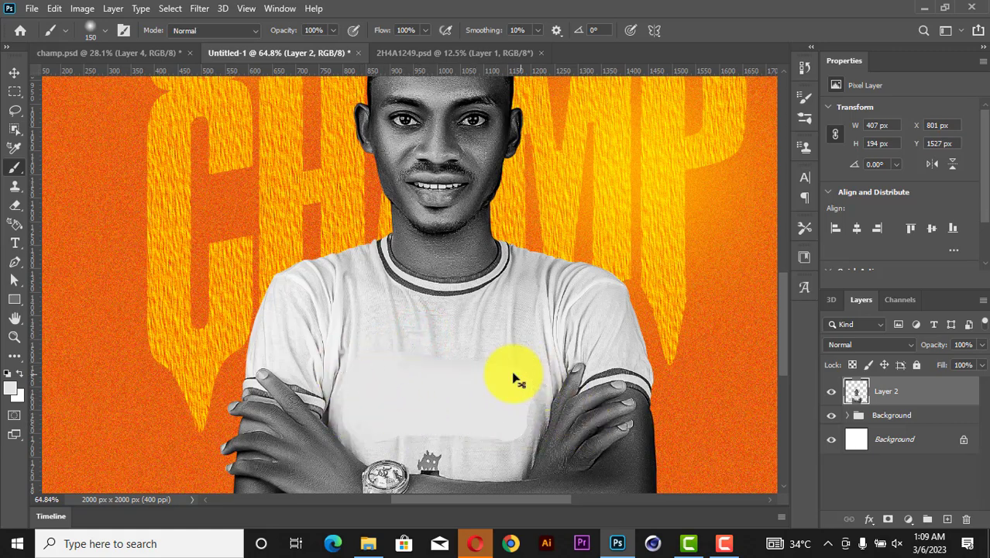
key(ctrl+d)
key(ctrl+z)
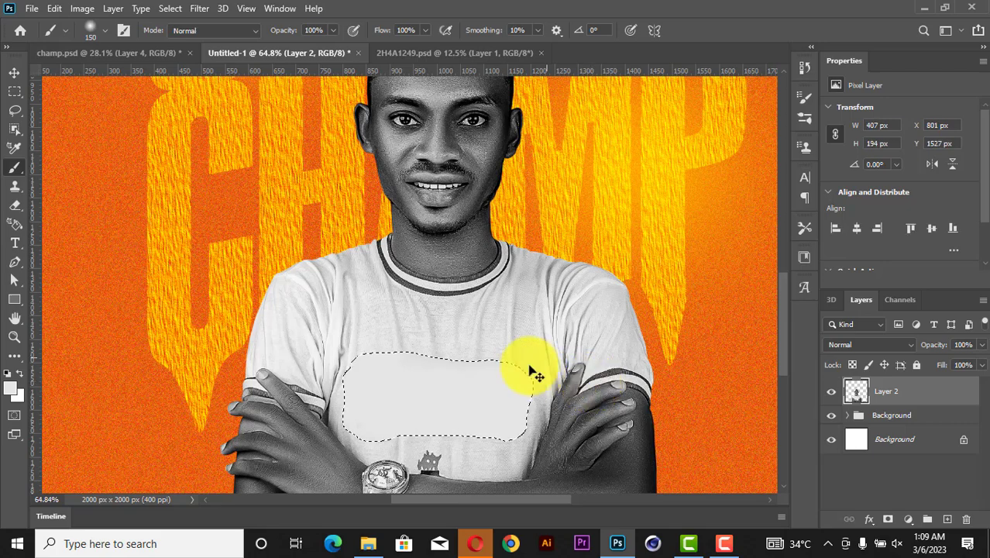
Undo the brush strokes over the NYSC lettering and feather the restored selection by 9 pixels
key(ctrl+z)
key(ctrl+z)
key(ctrl+z)
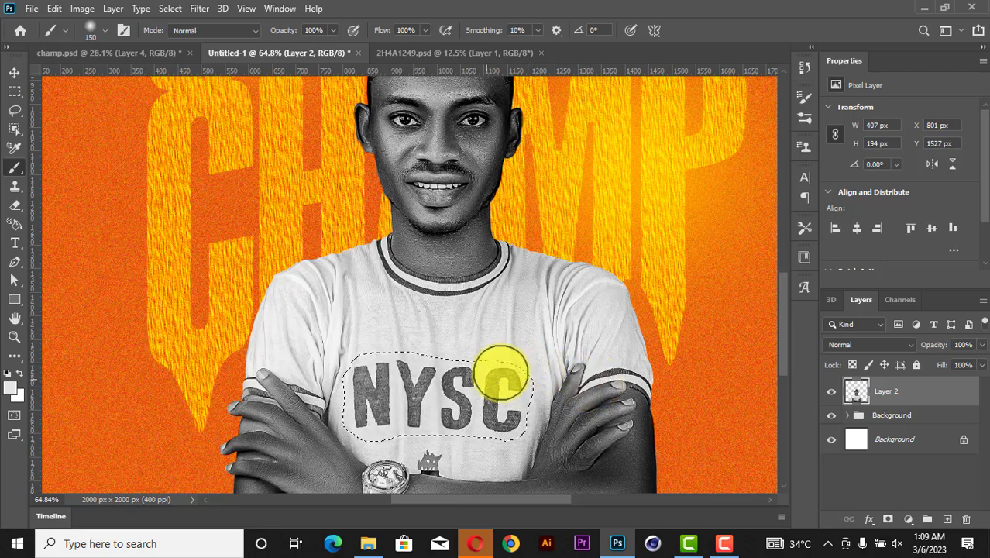
key(l)
right_click(485, 379)
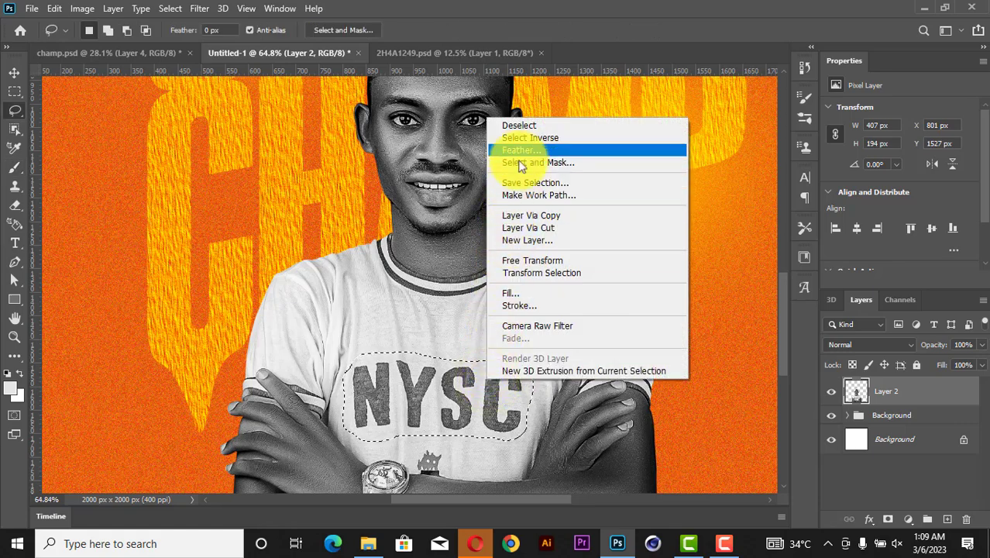
click(521, 151)
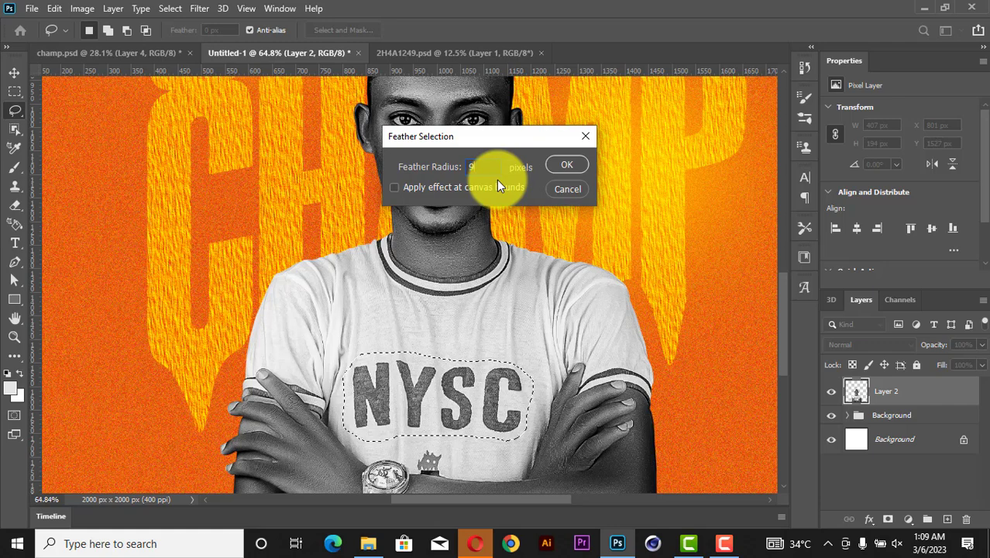
key(Return)
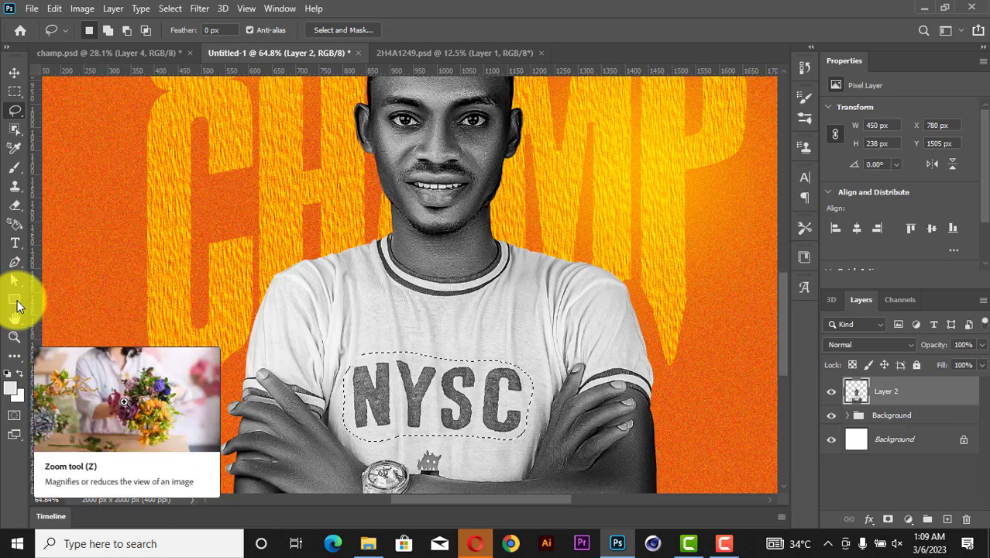
Try patching the whole NYSC selection from plain fabric with the Patch tool, then undo the patch and clear the selection
click(15, 357)
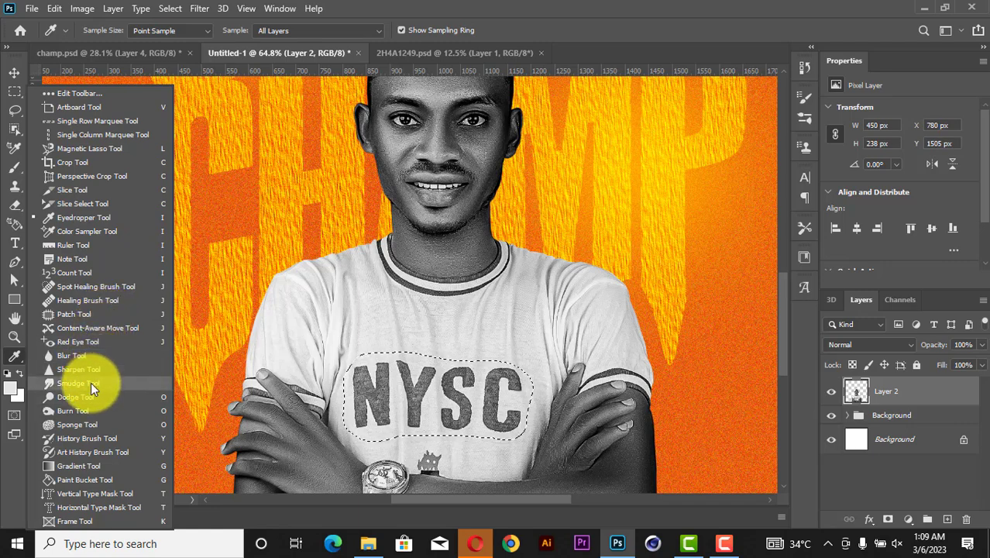
click(77, 321)
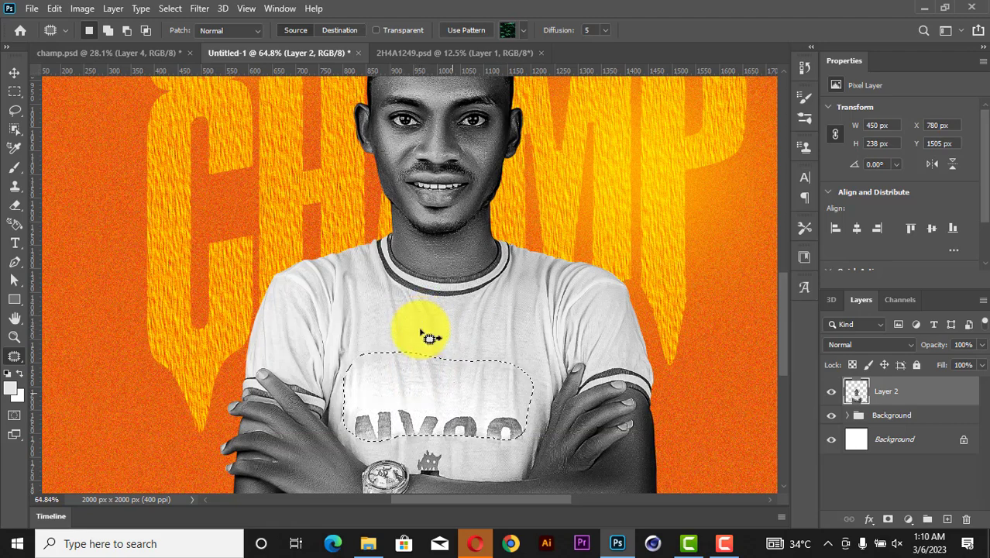
click(419, 338)
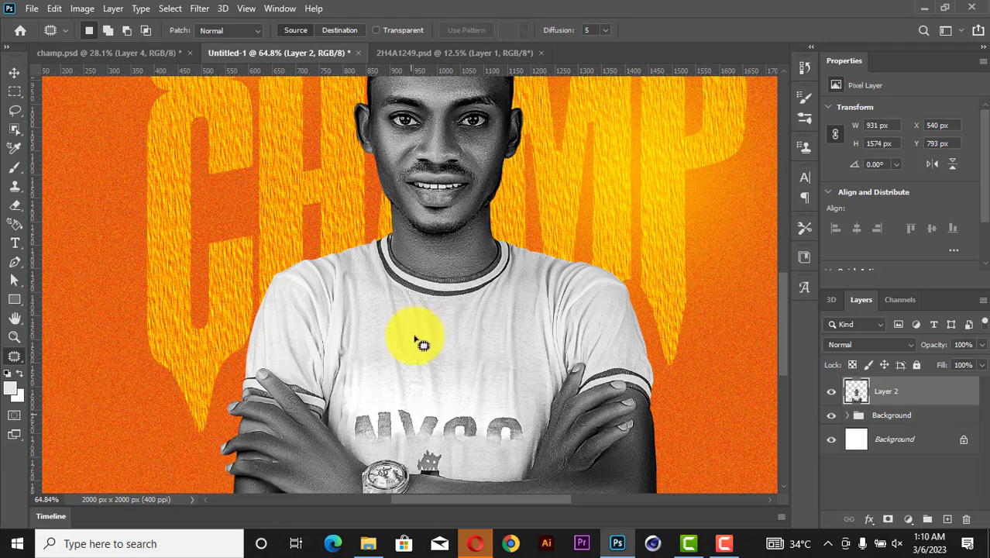
drag(395, 409, 416, 413)
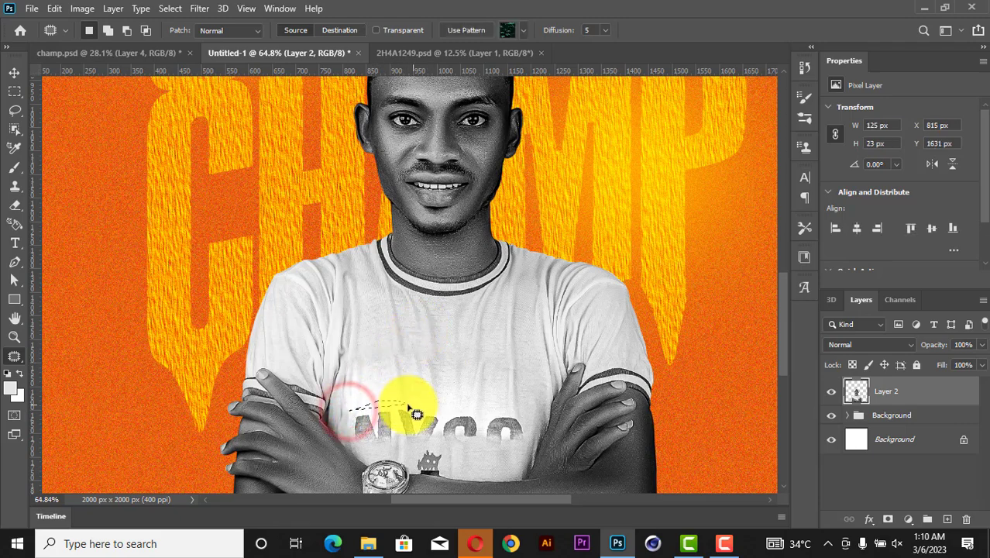
key(ctrl+z)
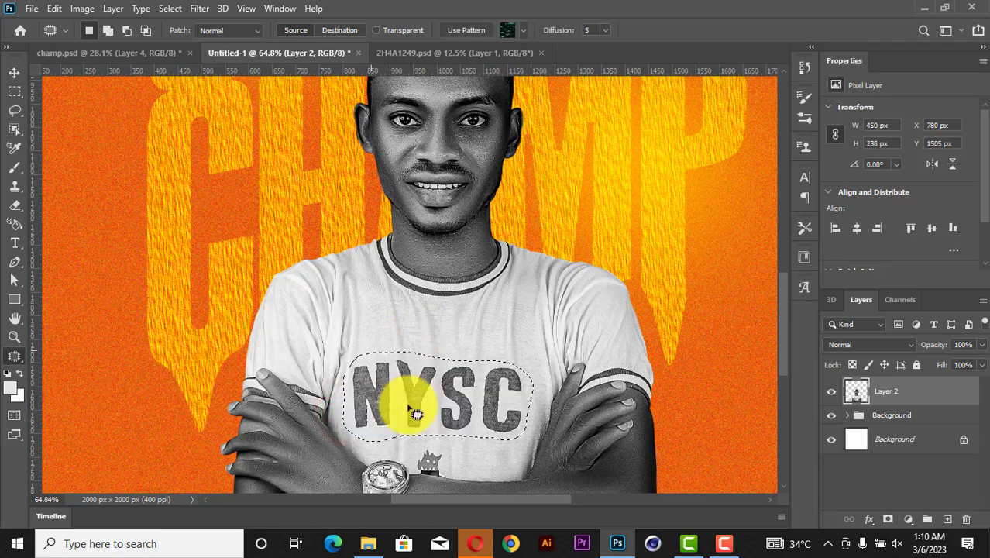
click(373, 407)
Patch away the letters N and Y section by section, using clean shirt fabric above as the source
scroll(373, 406, up, 5)
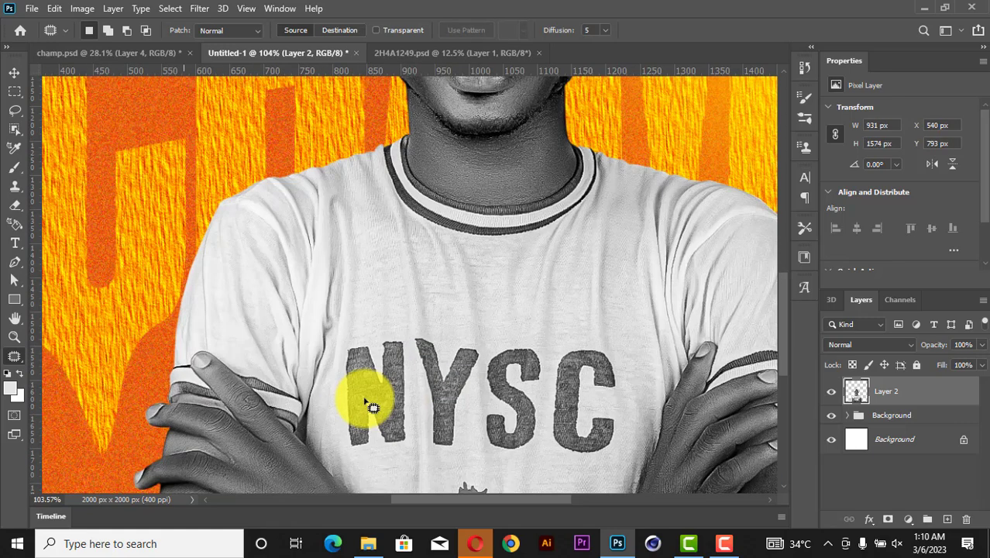
mouse_move(373, 318)
mouse_down()
mouse_move(398, 364)
mouse_move(321, 361)
mouse_move(332, 312)
mouse_up()
drag(350, 343, 376, 249)
mouse_move(396, 299)
mouse_down()
mouse_move(432, 349)
mouse_move(427, 387)
mouse_move(393, 405)
mouse_move(396, 231)
mouse_move(426, 327)
mouse_move(398, 307)
mouse_up()
mouse_move(339, 466)
mouse_down()
mouse_move(358, 474)
mouse_move(387, 440)
mouse_move(371, 400)
mouse_move(341, 434)
mouse_move(358, 442)
mouse_move(331, 442)
mouse_move(331, 452)
mouse_up()
mouse_move(430, 381)
mouse_down()
mouse_move(420, 405)
mouse_move(427, 394)
mouse_move(402, 404)
mouse_move(354, 381)
mouse_move(394, 371)
mouse_move(442, 458)
mouse_move(399, 481)
mouse_move(365, 393)
mouse_move(389, 259)
mouse_up()
mouse_move(440, 301)
mouse_down()
mouse_move(473, 338)
mouse_move(405, 336)
mouse_move(451, 294)
mouse_move(459, 256)
mouse_up()
mouse_move(495, 318)
mouse_down()
mouse_move(531, 308)
mouse_move(545, 336)
mouse_move(514, 389)
mouse_move(504, 459)
mouse_move(465, 476)
mouse_move(456, 470)
mouse_move(466, 356)
mouse_move(473, 332)
mouse_move(496, 310)
mouse_up()
mouse_move(499, 346)
mouse_down()
mouse_move(419, 194)
mouse_move(410, 217)
mouse_up()
mouse_move(370, 439)
mouse_down()
mouse_move(460, 438)
mouse_move(430, 461)
mouse_move(407, 449)
mouse_up()
scroll(465, 403, down, 2)
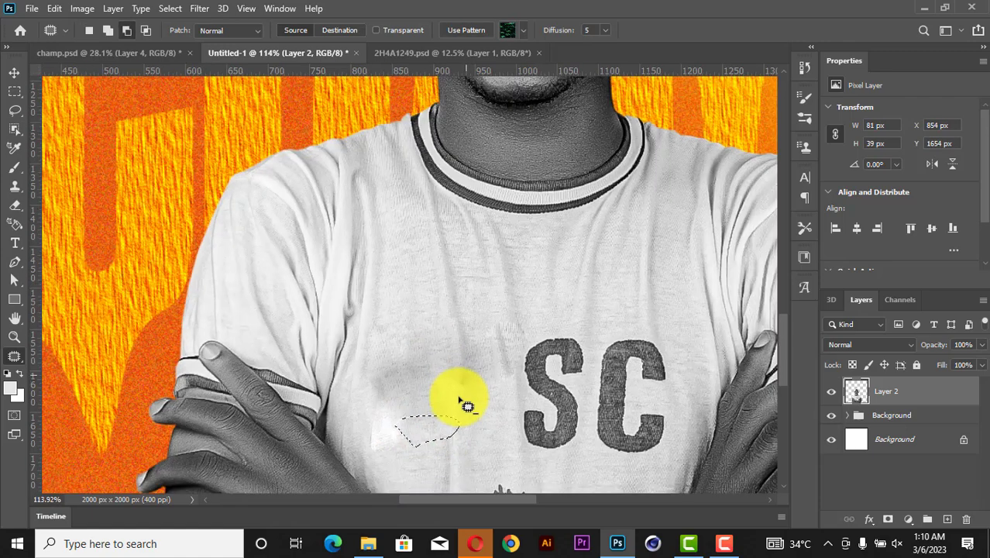
scroll(465, 403, down, 2)
scroll(467, 405, up, 2)
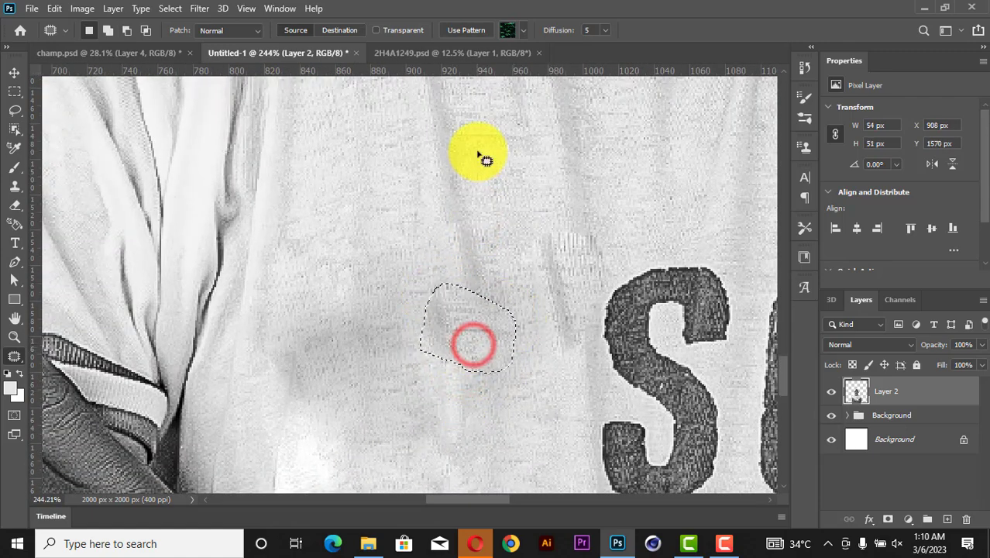
scroll(475, 335, down, 5)
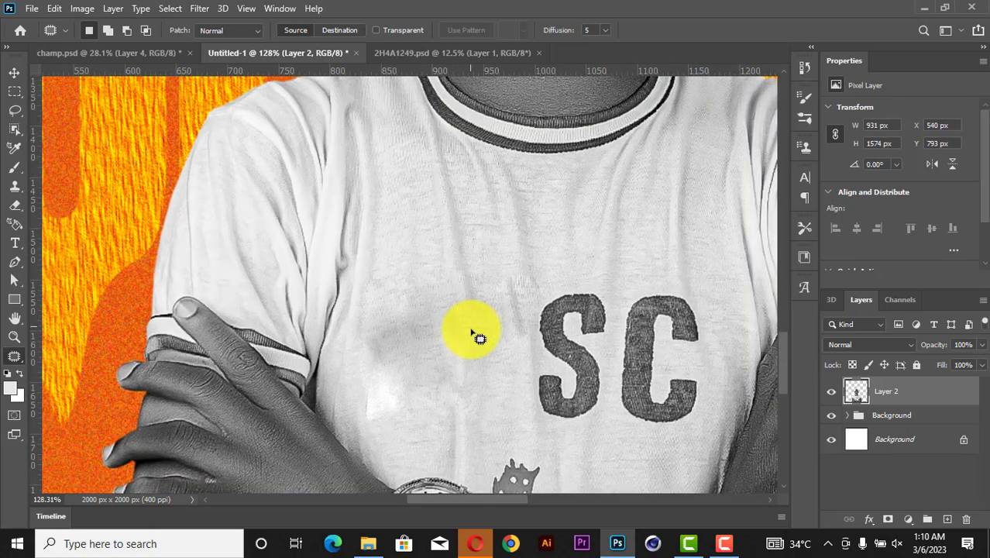
Patch away the letter S in several small selections with clean fabric from around it
scroll(475, 334, up, 3)
scroll(479, 337, up, 1)
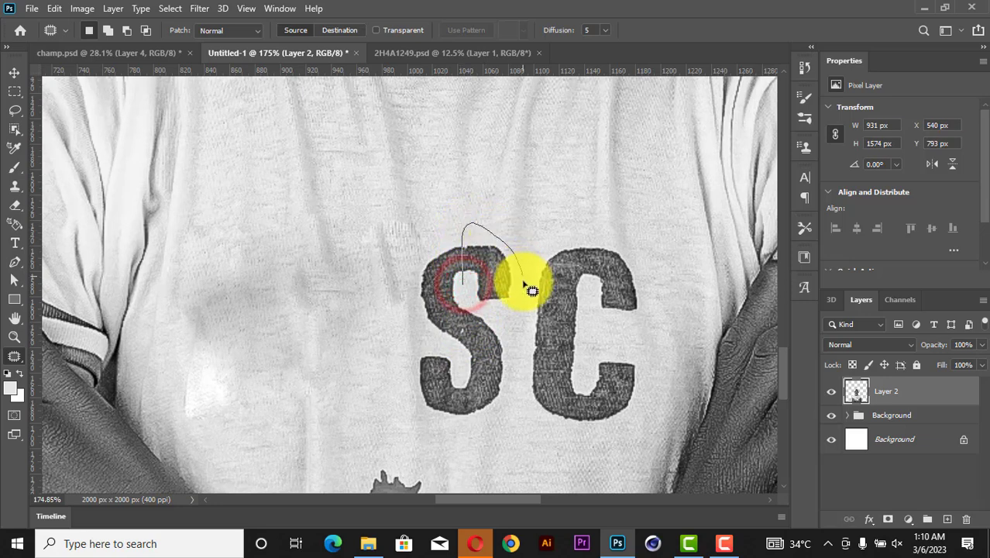
drag(480, 303, 490, 277)
drag(490, 277, 486, 163)
drag(420, 247, 470, 234)
mouse_move(443, 340)
mouse_down()
mouse_move(441, 283)
mouse_move(338, 275)
mouse_up()
click(424, 345)
mouse_move(435, 341)
mouse_down()
mouse_move(482, 310)
mouse_move(490, 424)
mouse_move(398, 398)
mouse_move(407, 372)
mouse_up()
mouse_move(433, 387)
mouse_down()
mouse_move(448, 322)
mouse_move(440, 188)
mouse_up()
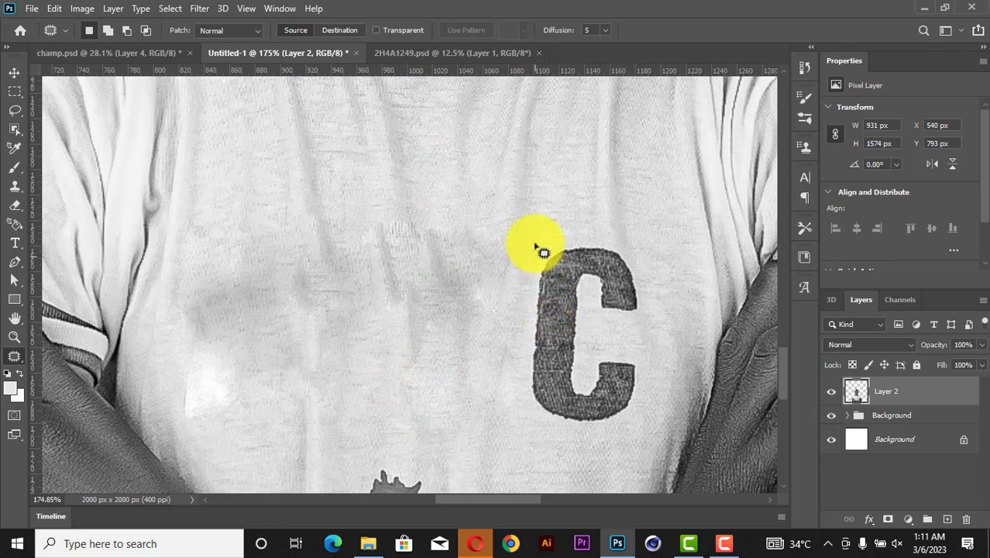
Patch away the letter C with nearby plain shirt fabric and clear the selection
mouse_move(571, 225)
mouse_down()
mouse_move(585, 342)
mouse_move(515, 327)
mouse_move(534, 240)
mouse_up()
mouse_move(534, 318)
mouse_down()
mouse_move(435, 221)
mouse_move(457, 225)
mouse_up()
mouse_move(579, 209)
mouse_down()
mouse_move(652, 321)
mouse_move(542, 217)
mouse_move(575, 211)
mouse_up()
mouse_move(598, 243)
mouse_down()
mouse_move(491, 203)
mouse_move(459, 238)
mouse_up()
mouse_move(514, 366)
mouse_down()
mouse_move(570, 342)
mouse_move(563, 437)
mouse_move(542, 371)
mouse_move(420, 192)
mouse_move(612, 362)
mouse_move(640, 420)
mouse_move(525, 421)
mouse_move(595, 353)
mouse_move(475, 223)
mouse_up()
key(ctrl+d)
Fit the poster on screen and examine the retouched shirt and the man's face up close
key(z)
right_click(606, 251)
click(622, 259)
drag(408, 414, 459, 470)
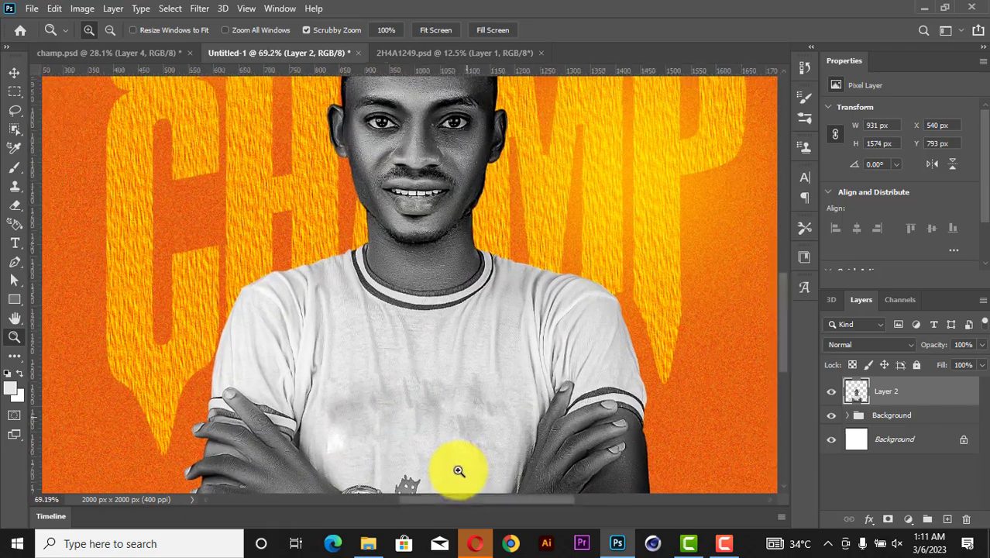
click(16, 73)
key(z)
right_click(354, 164)
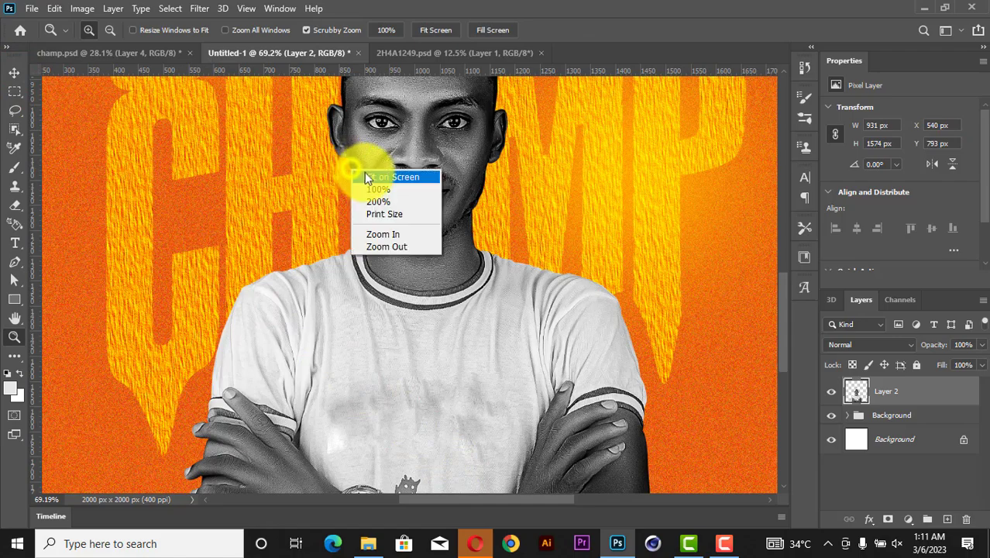
click(367, 177)
drag(408, 295, 464, 394)
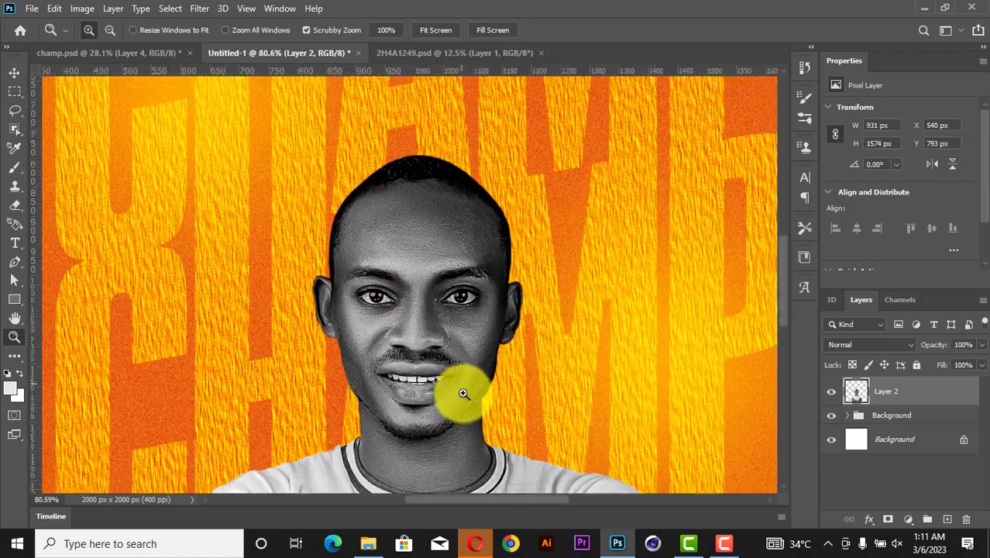
Draw a 13 px circle with the Ellipse tool beside the man's left-hand earlobe and fill it with red
click(13, 72)
scroll(10, 265, up, 2)
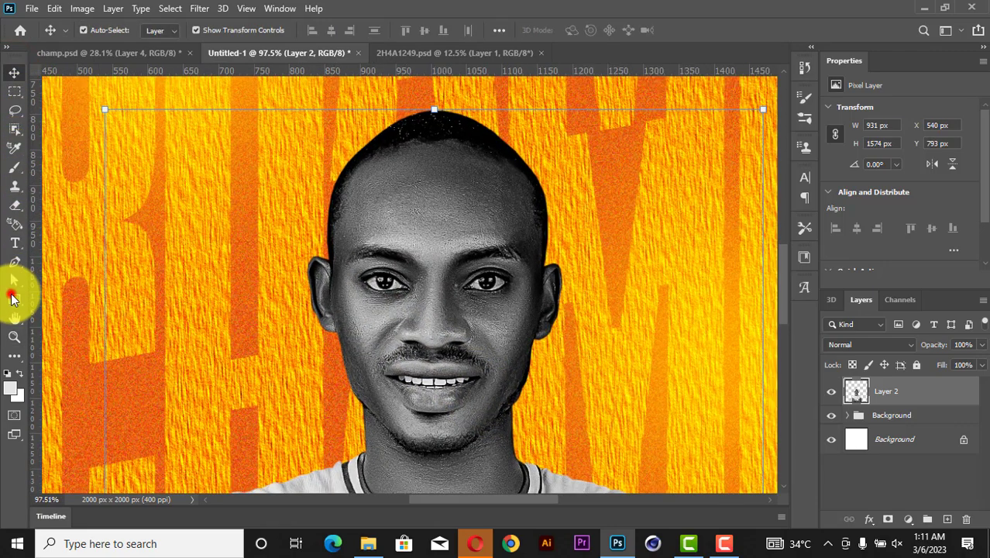
click(11, 297)
click(72, 327)
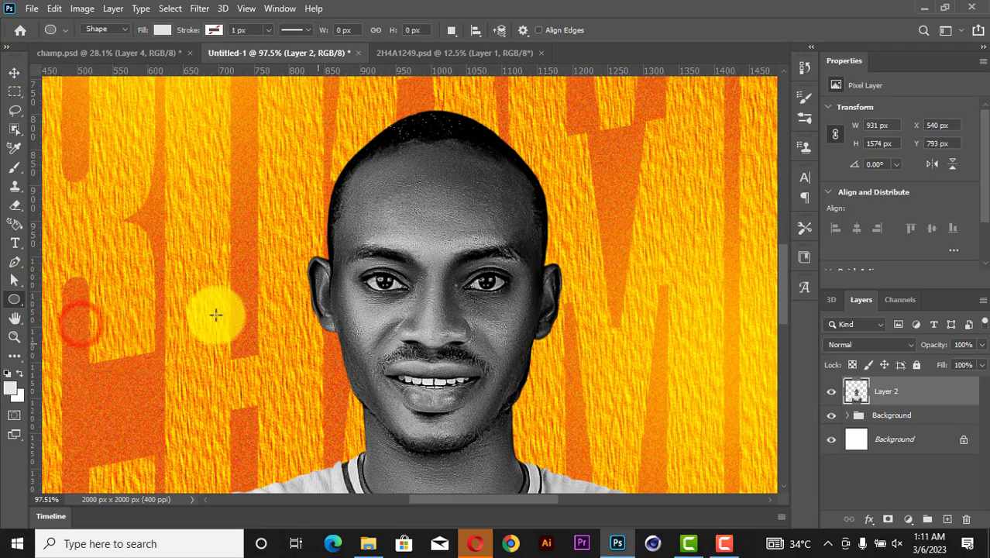
scroll(304, 308, up, 4)
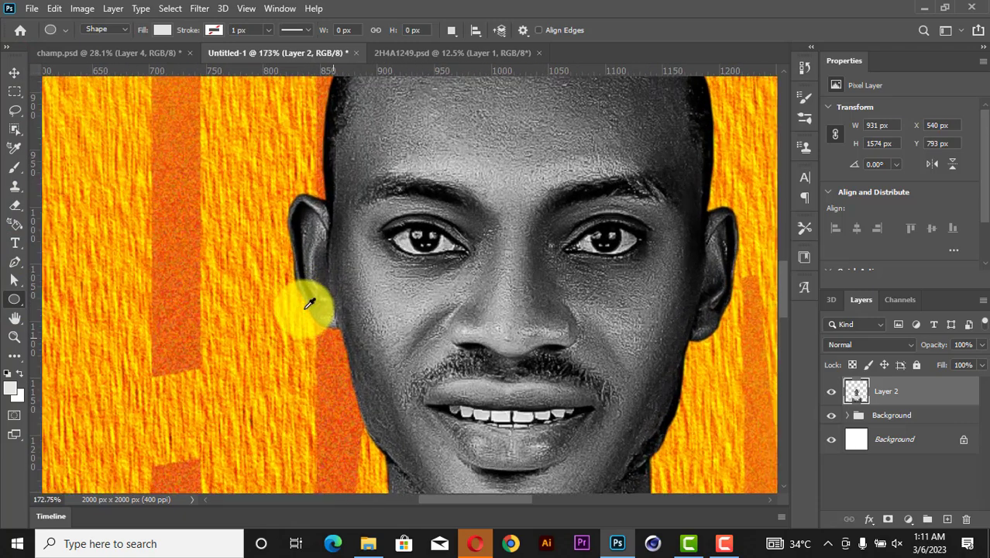
drag(307, 310, 323, 330)
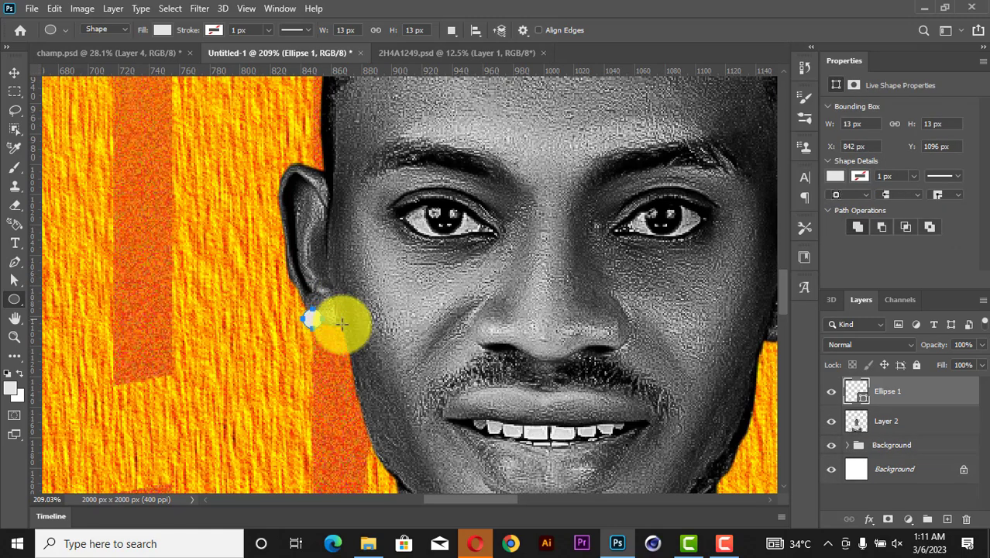
click(834, 176)
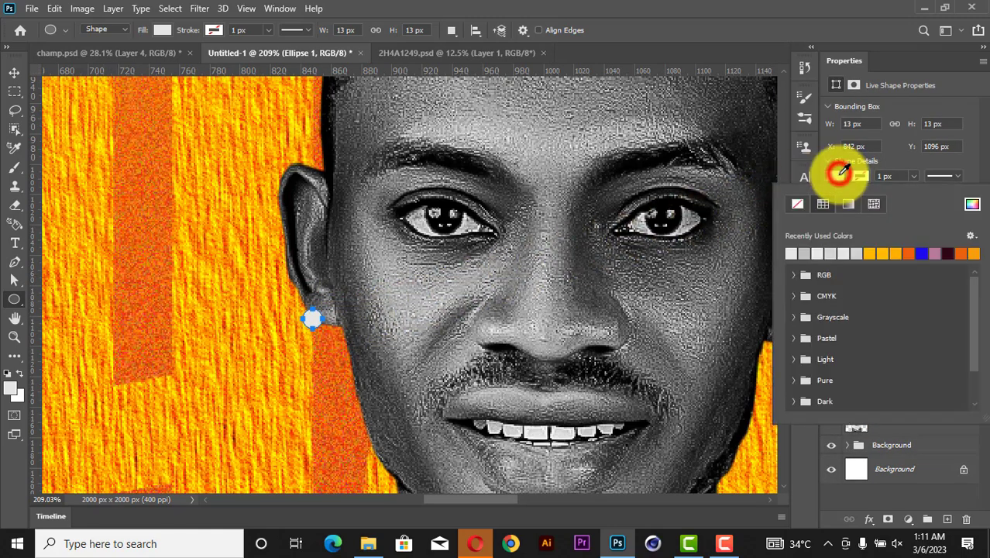
click(975, 210)
drag(766, 143, 798, 86)
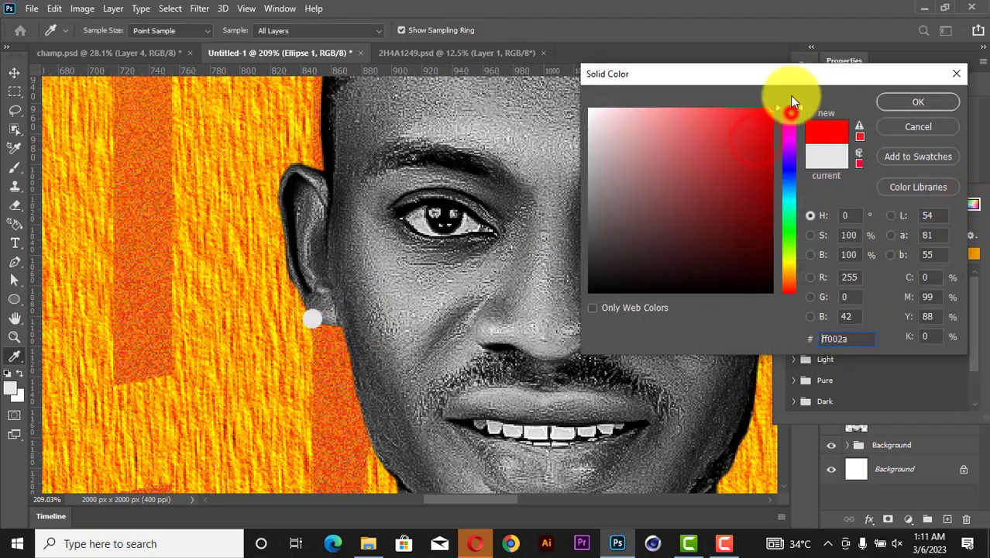
click(930, 109)
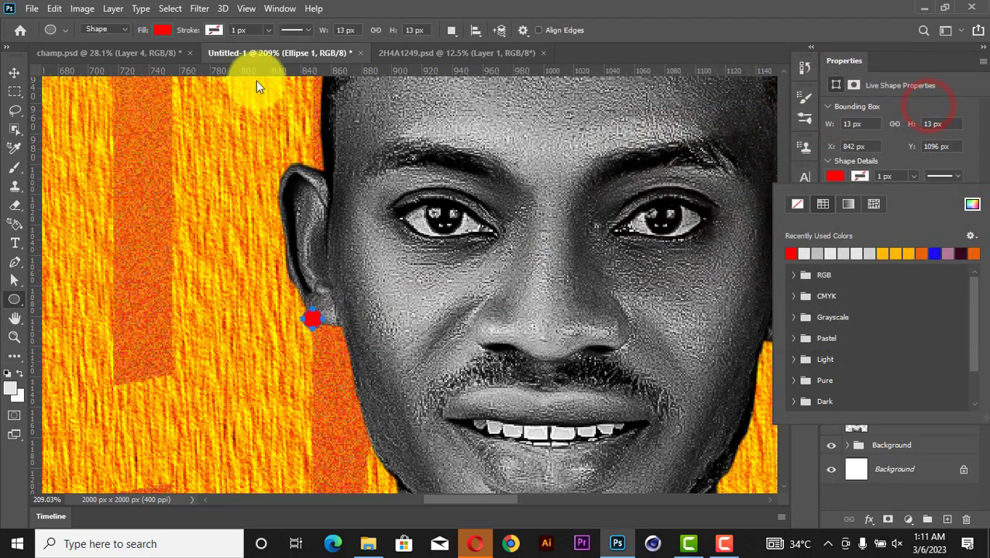
Move the circle onto the lower edge of the earlobe at X 853, Y 1099 px and change its fill to blue
click(14, 73)
mouse_move(311, 317)
mouse_down()
mouse_move(325, 326)
mouse_move(310, 323)
mouse_up()
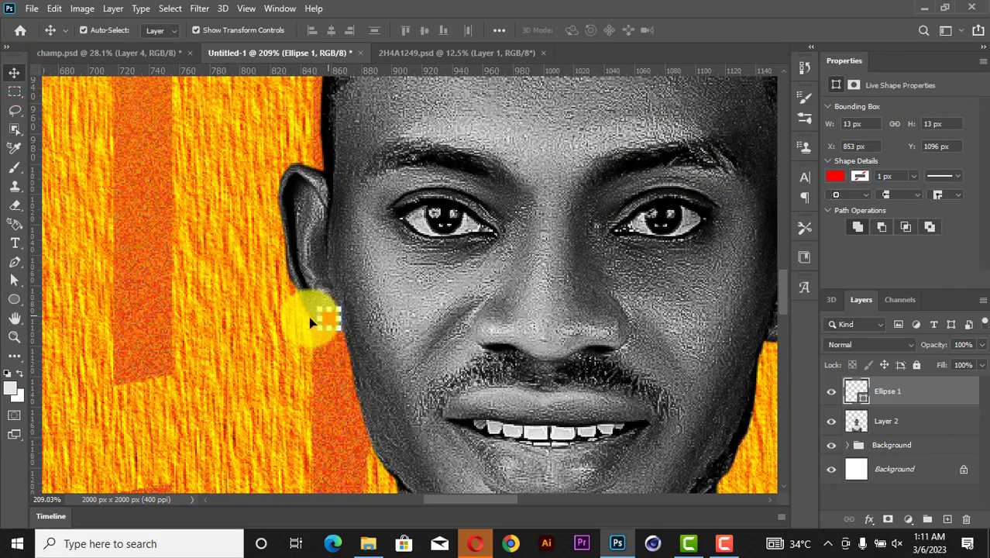
scroll(317, 323, up, 2)
drag(326, 325, 322, 332)
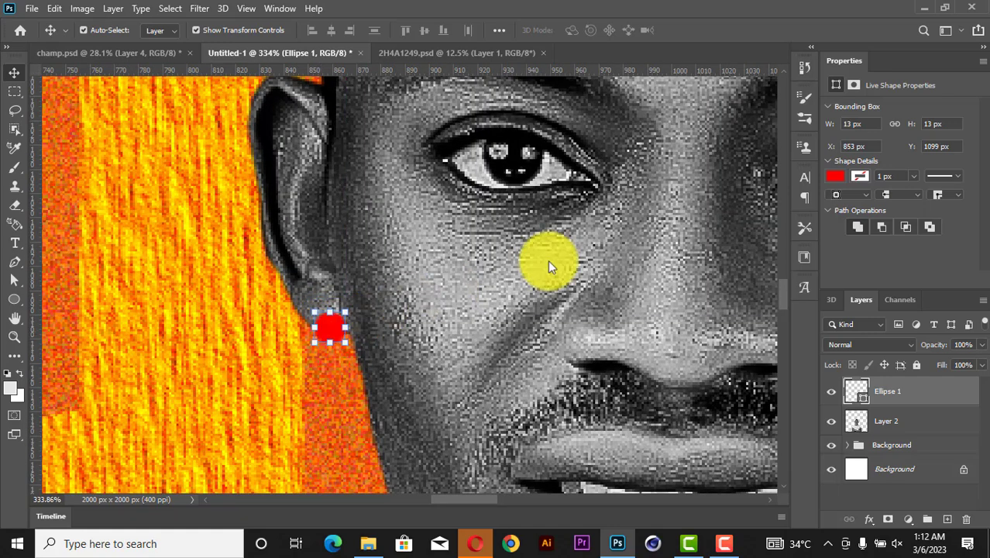
click(835, 176)
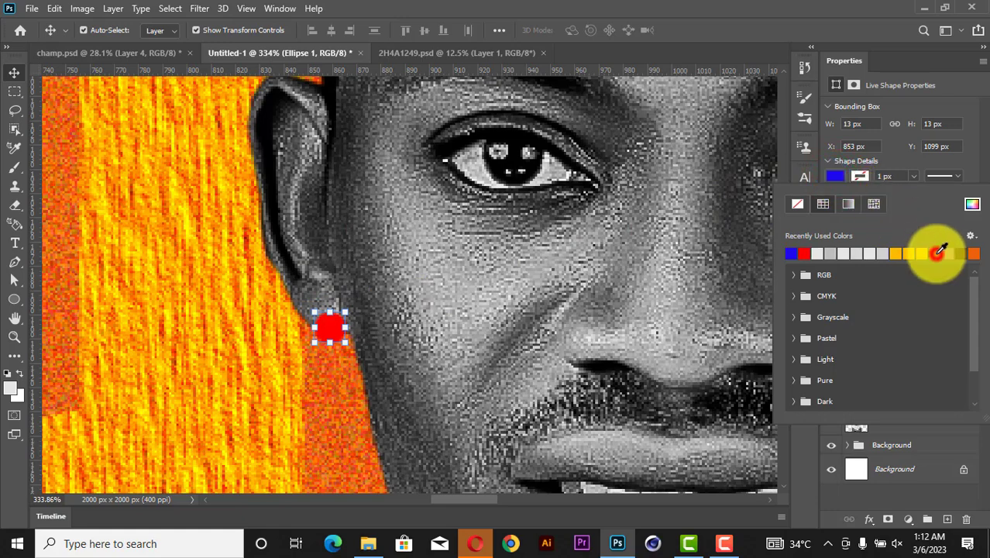
click(790, 253)
Draw a 7 by 16 px rectangle hanging below the blue circle and fill it with red
click(17, 300)
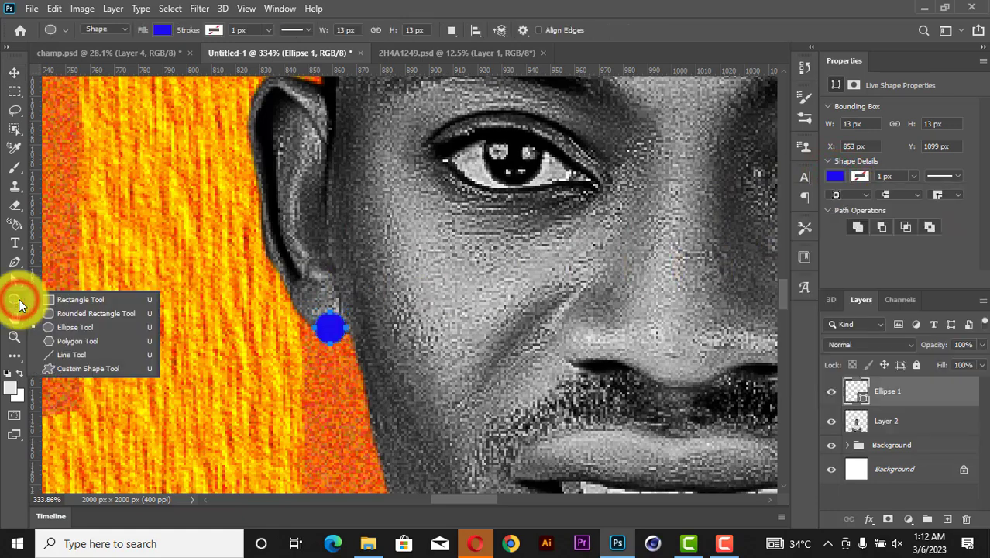
click(65, 303)
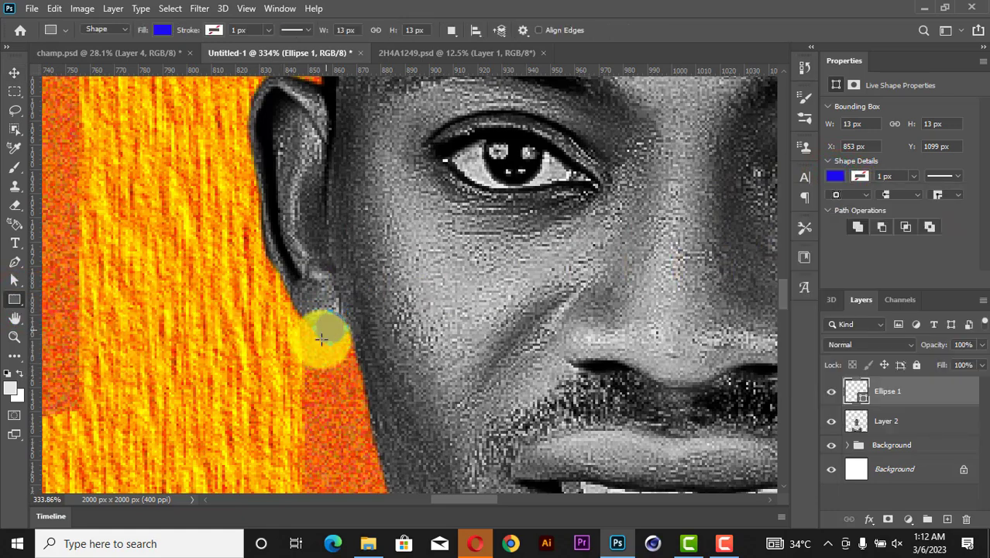
drag(319, 332, 332, 372)
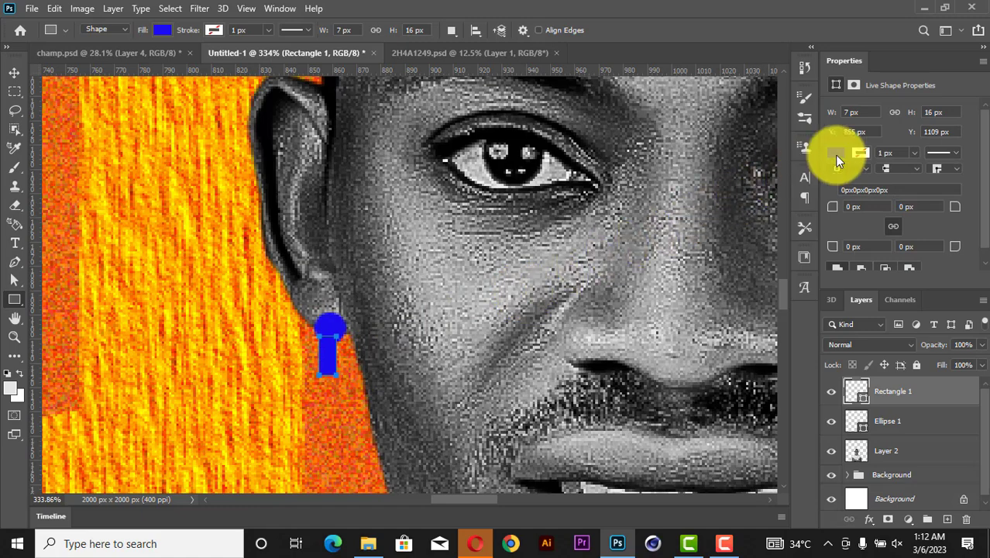
click(836, 153)
click(803, 223)
Shift the red rectangle to X 856 px so it sits centred beneath the blue circle
click(16, 71)
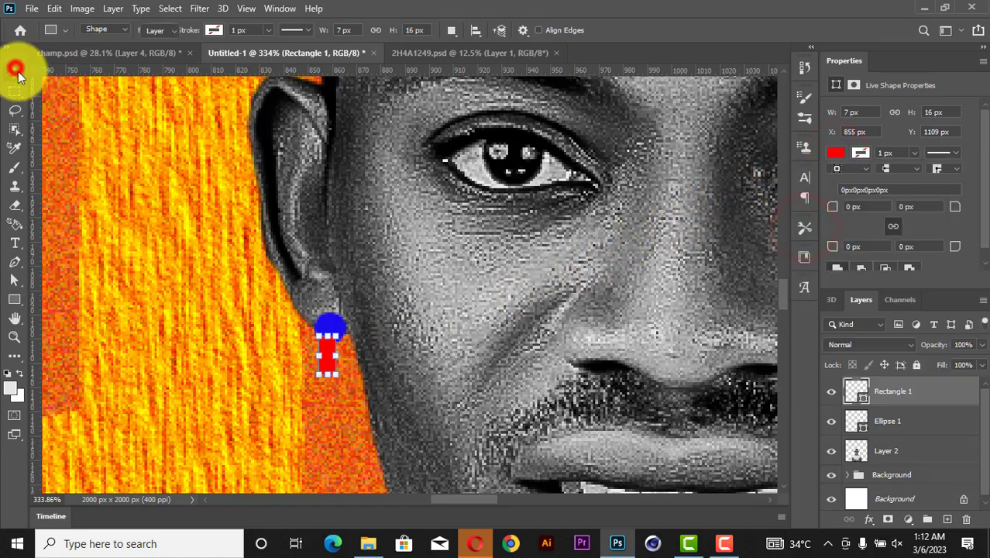
scroll(348, 314, up, 2)
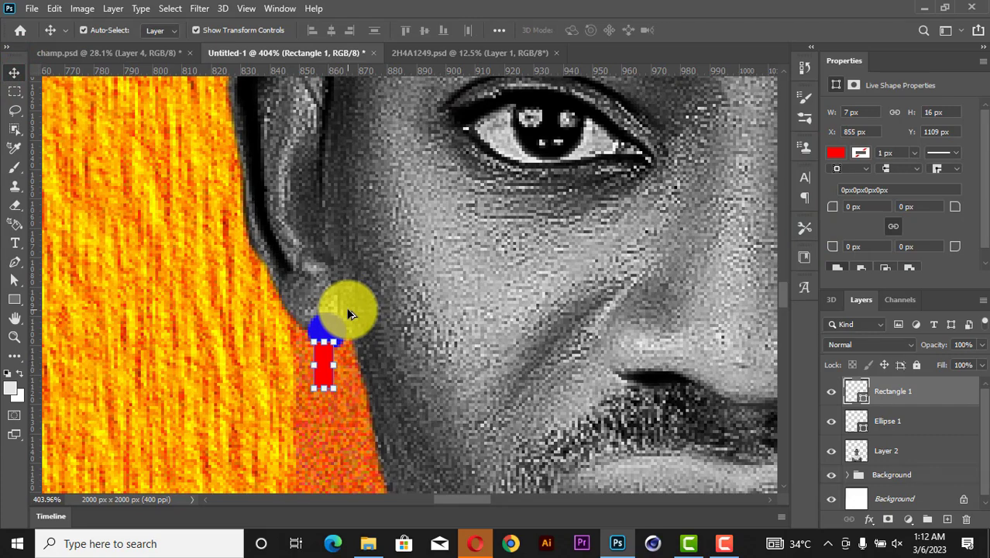
drag(323, 353, 328, 361)
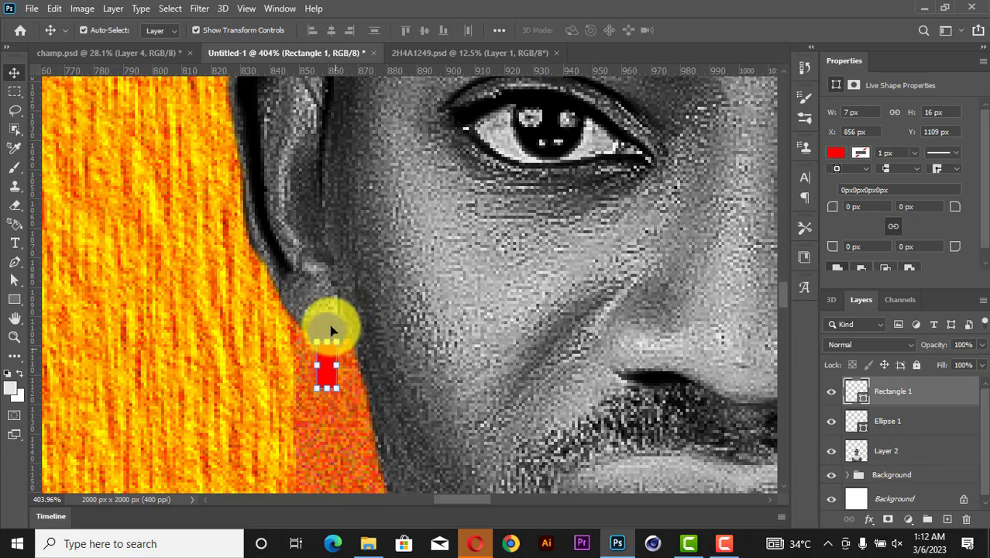
click(721, 29)
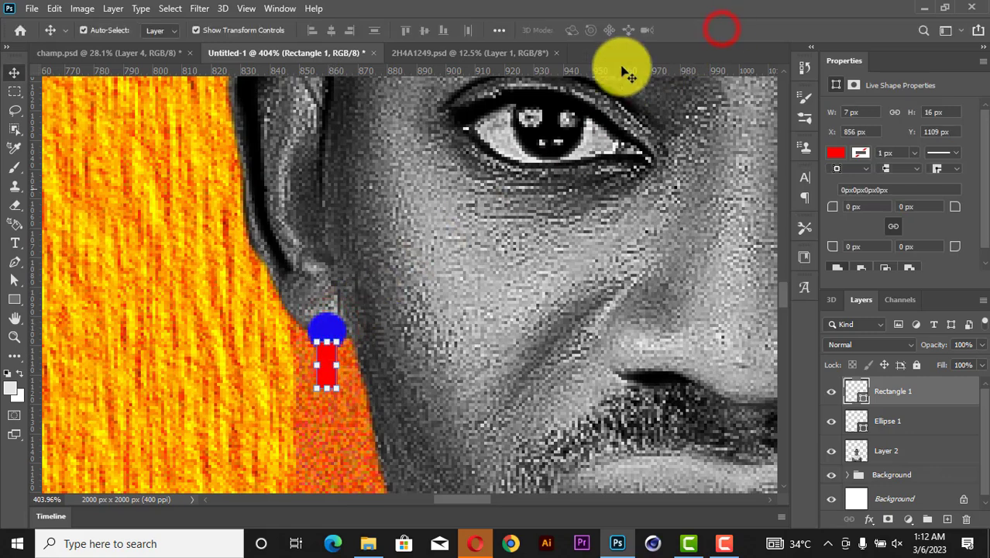
Draw an 18 px red circle with the Ellipse tool and move it over the red rectangle's lower end at X 851, Y 1121 px
right_click(20, 302)
click(56, 322)
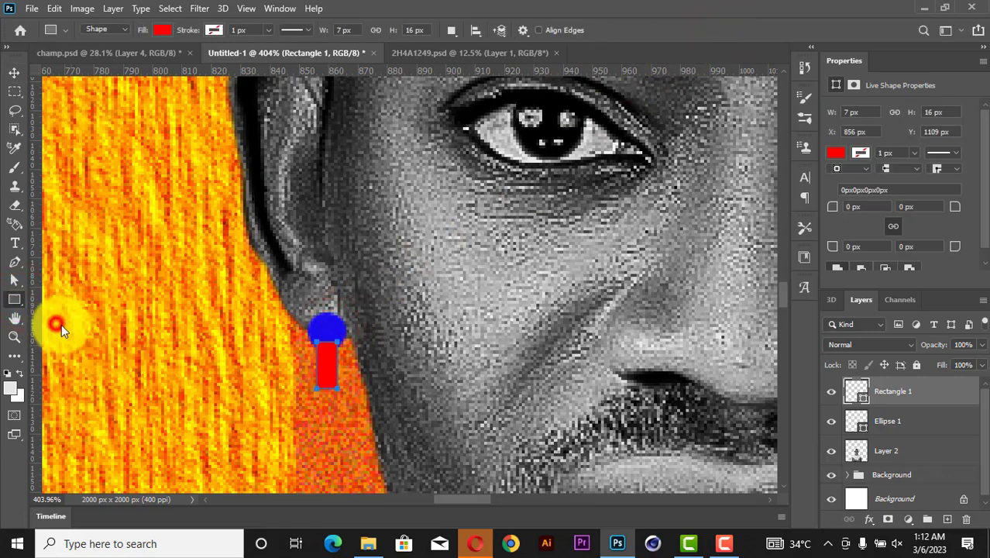
drag(312, 392, 362, 443)
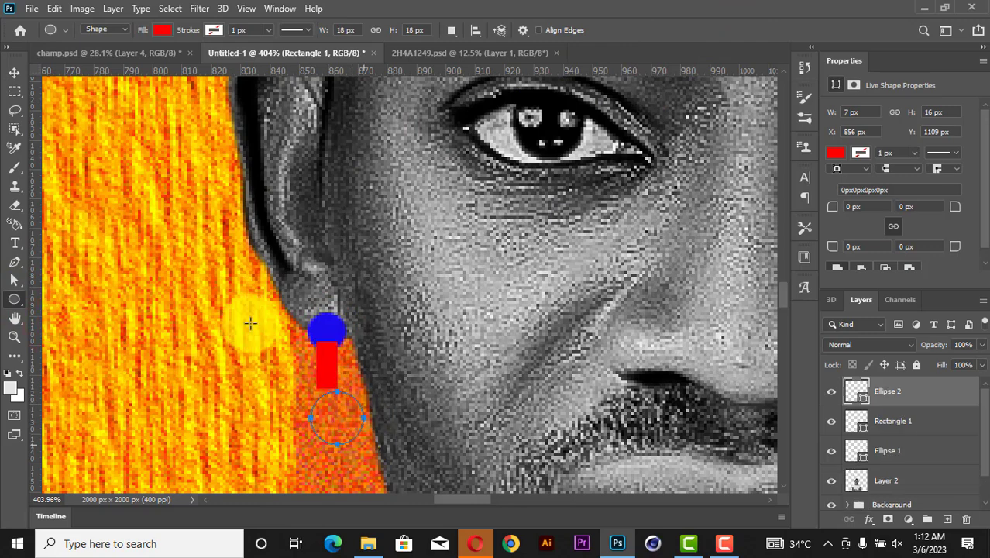
click(14, 72)
drag(330, 406, 328, 403)
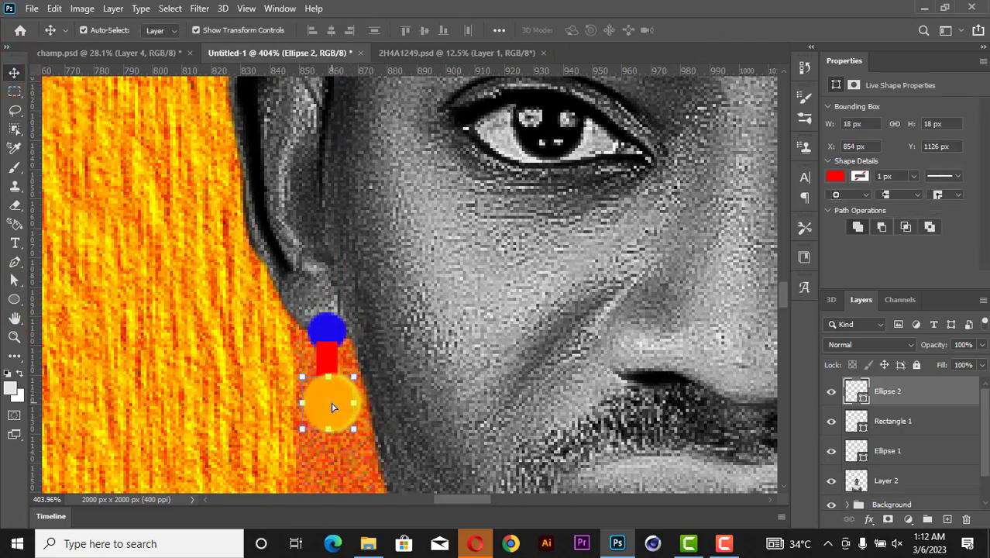
Align the three earring shapes on their horizontal centres and stack the Rectangle 1 layer beneath Ellipse 1
shift+click(889, 452)
click(331, 30)
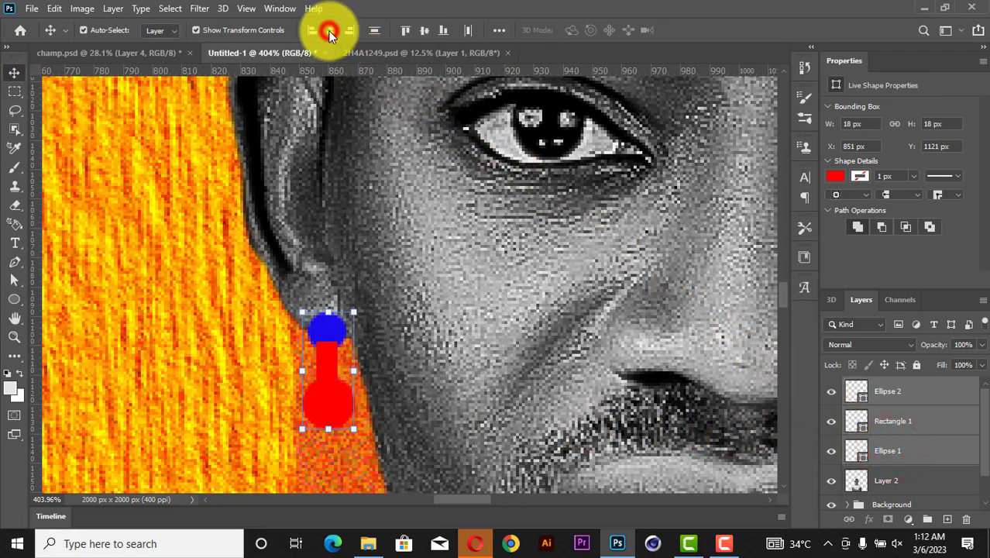
click(457, 265)
click(331, 359)
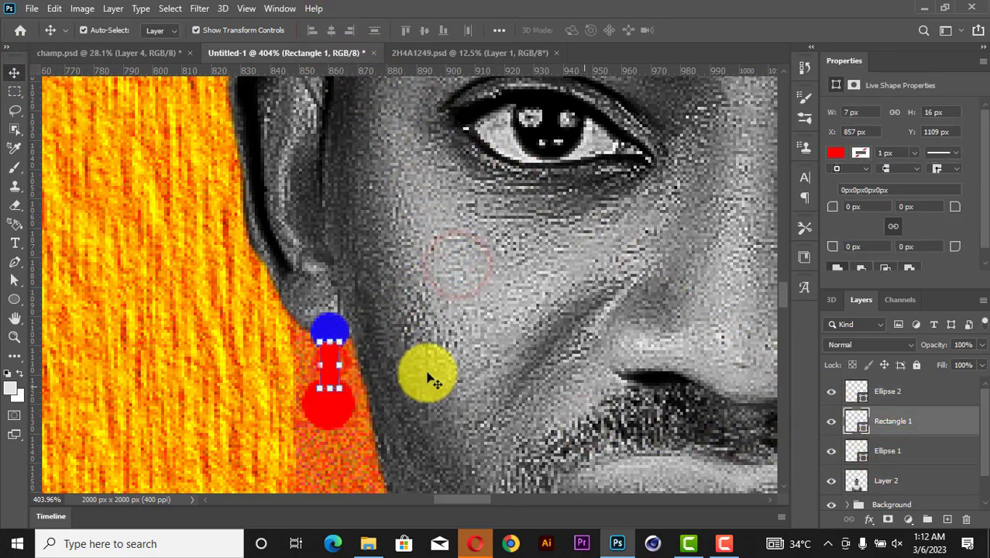
drag(877, 430, 894, 471)
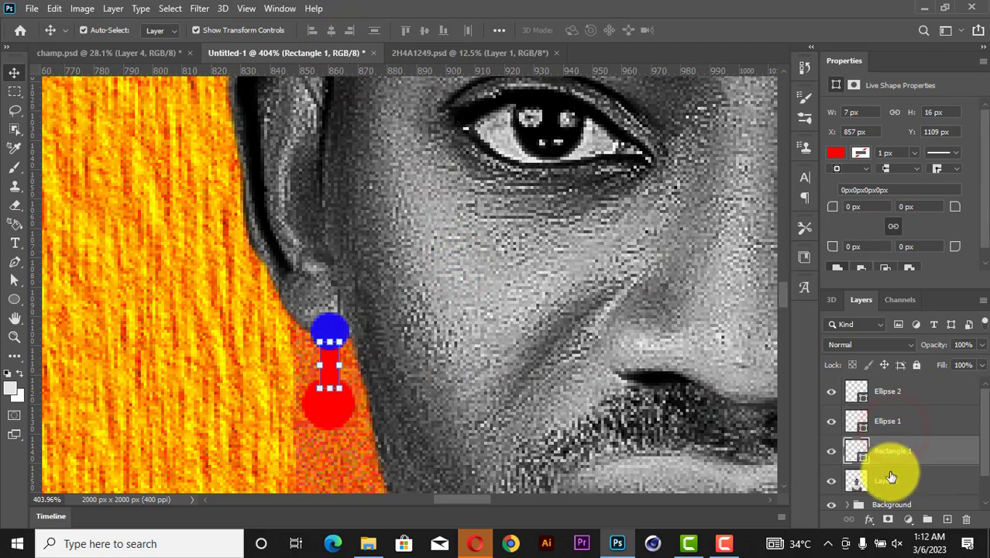
Duplicate the three earring shapes and place the copy beneath the opposite earlobe at X 1148.22, Y 1102 px
scroll(402, 341, down, 5)
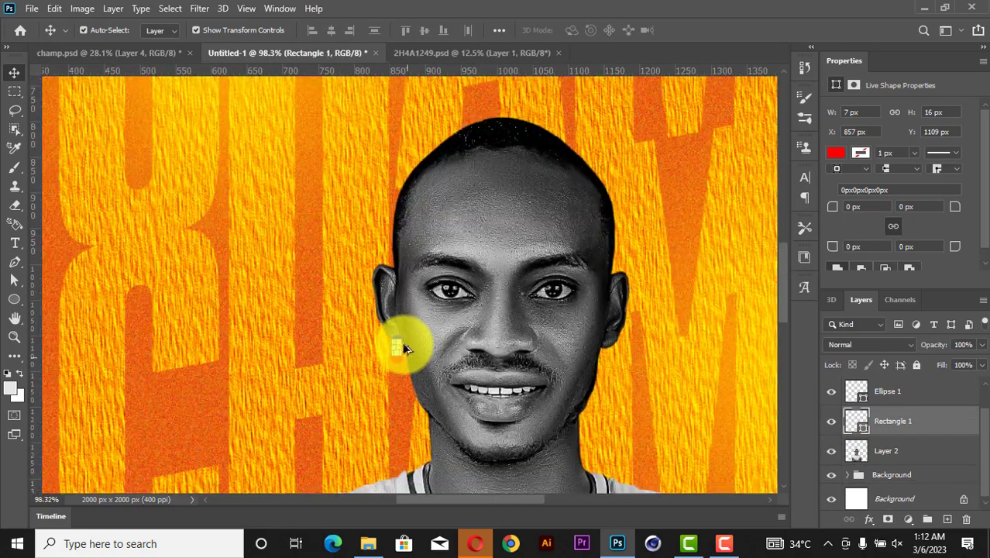
click(884, 391)
key(ctrl+j)
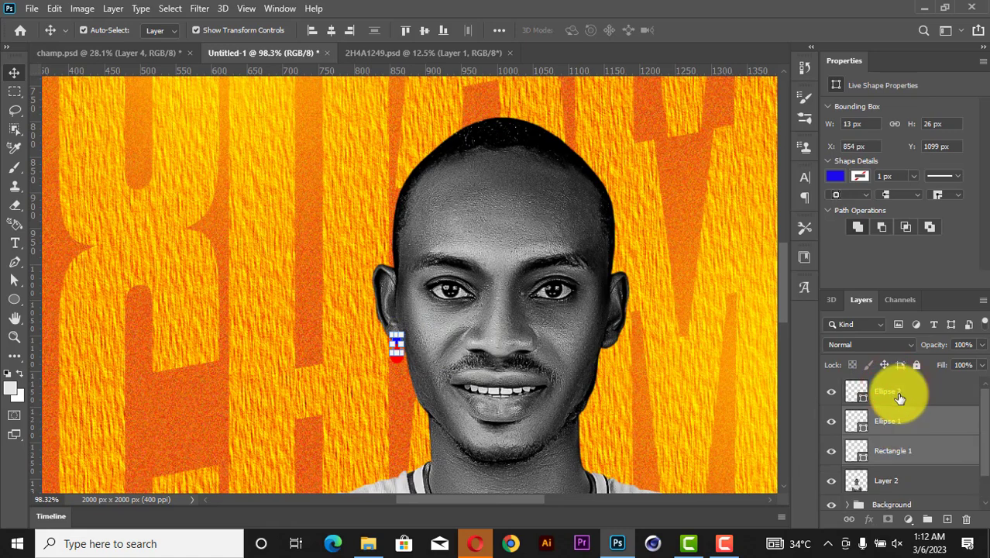
shift+click(899, 397)
scroll(440, 365, up, 3)
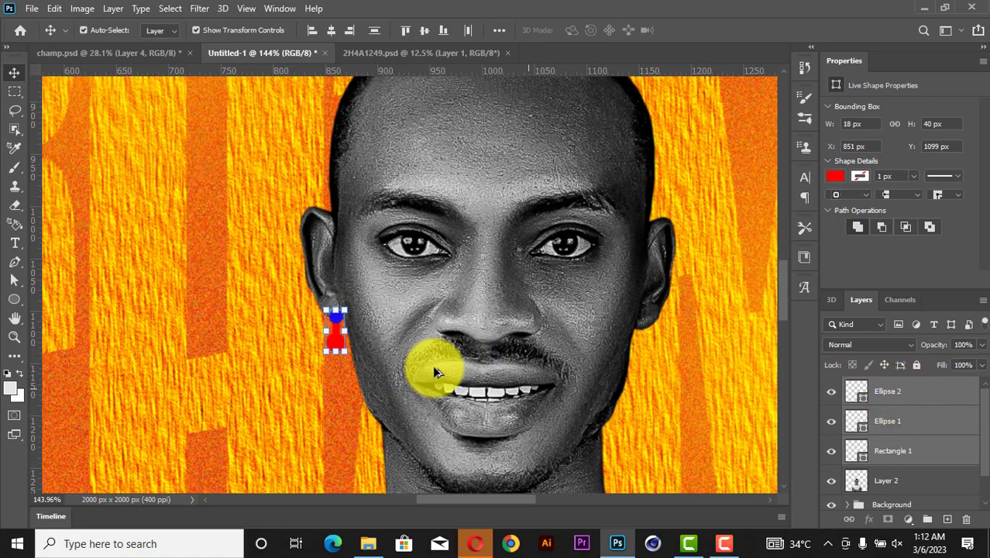
key(ctrl+j)
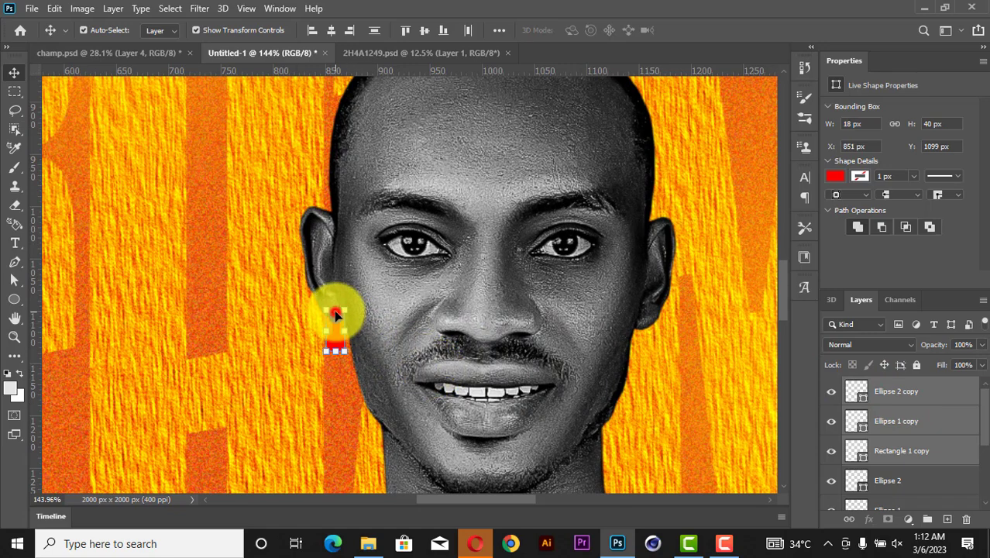
mouse_move(332, 304)
mouse_down()
mouse_move(332, 324)
mouse_move(645, 354)
mouse_up()
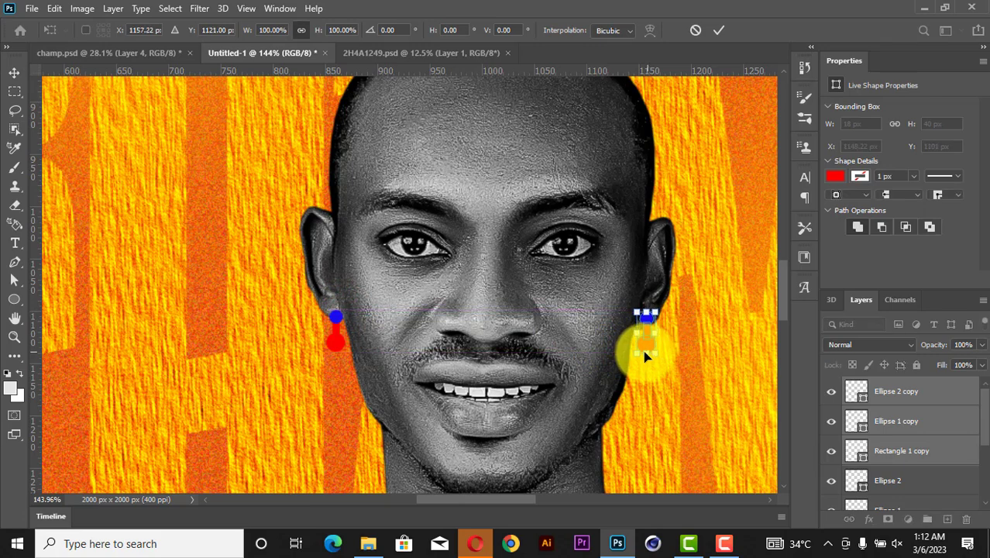
key(Return)
key(z)
right_click(640, 249)
click(655, 260)
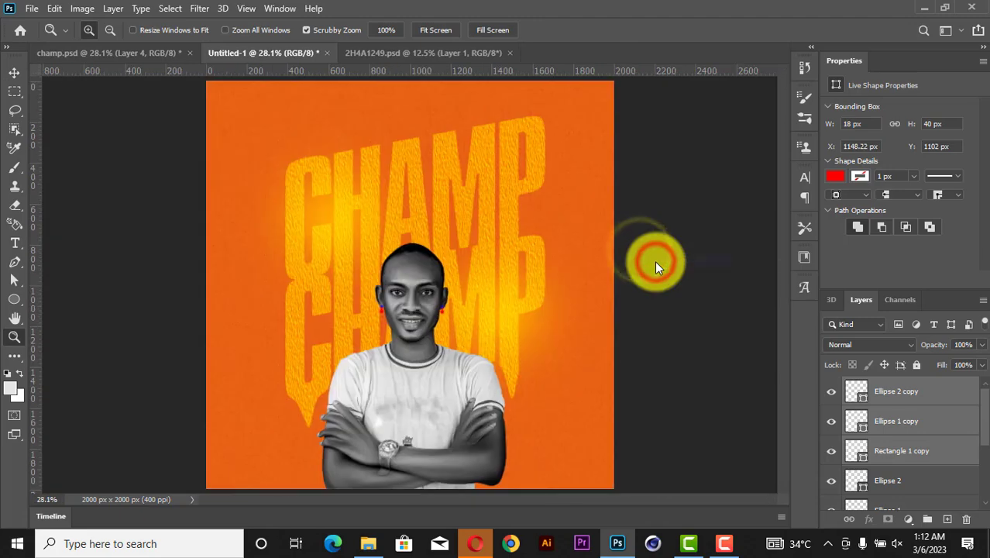
Group all six earring shape layers and name the group earring
click(16, 70)
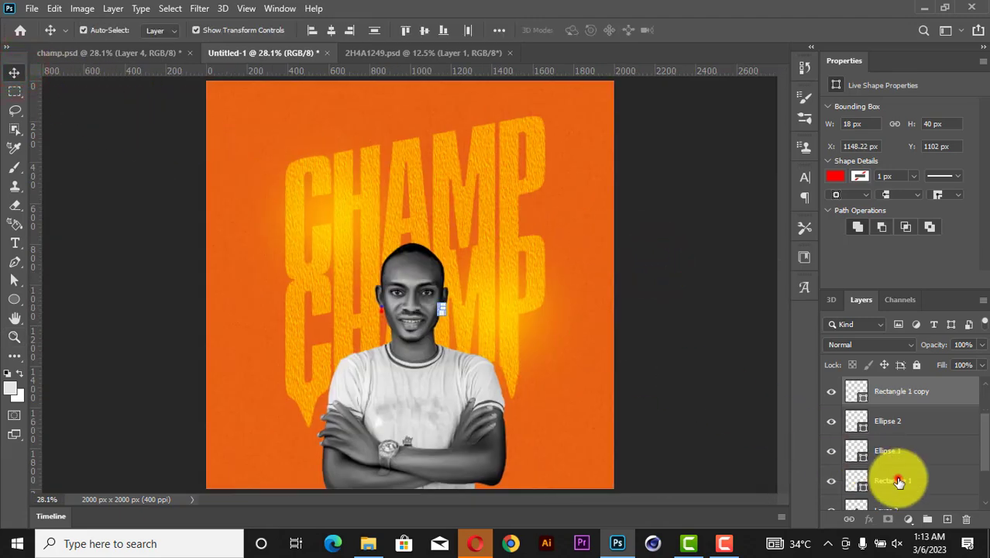
click(898, 482)
scroll(898, 481, up, 2)
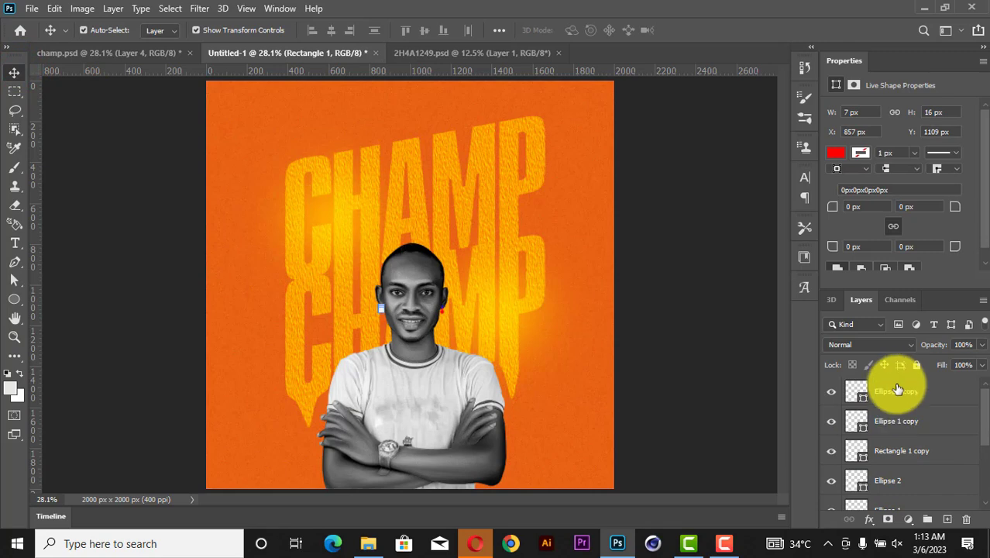
shift+click(896, 385)
key(ctrl+g)
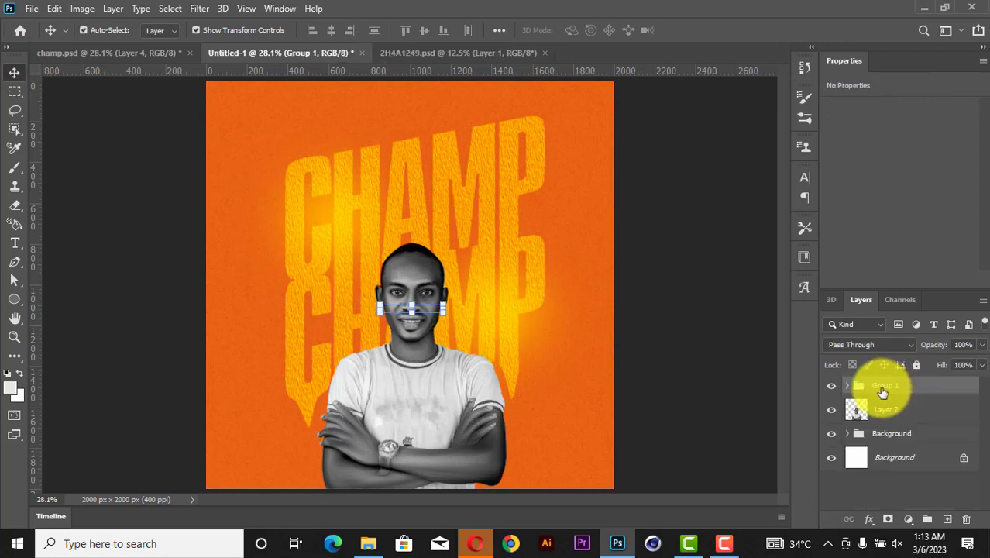
double_click(882, 386)
click(668, 324)
scroll(396, 280, up, 2)
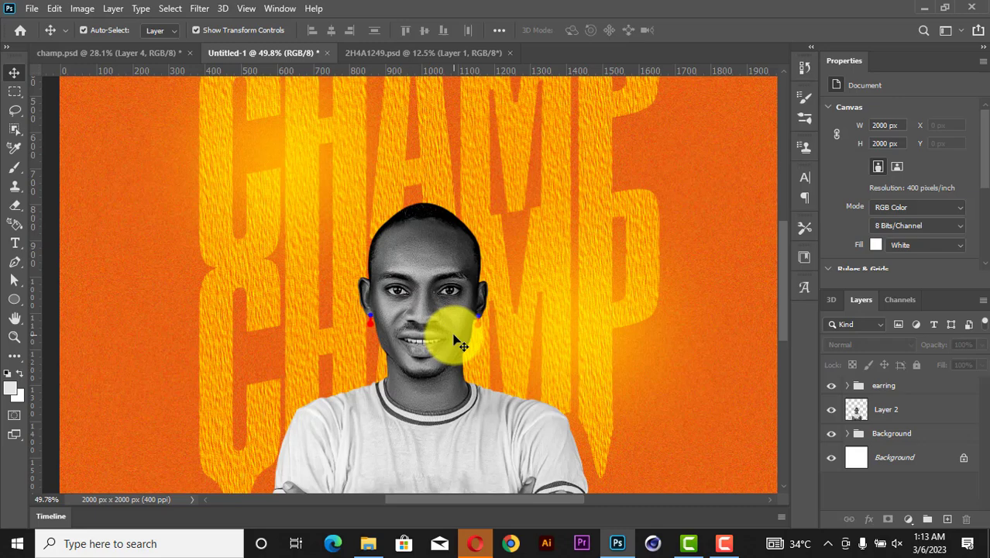
Duplicate the man's Layer 2 and hide the original layer
click(896, 415)
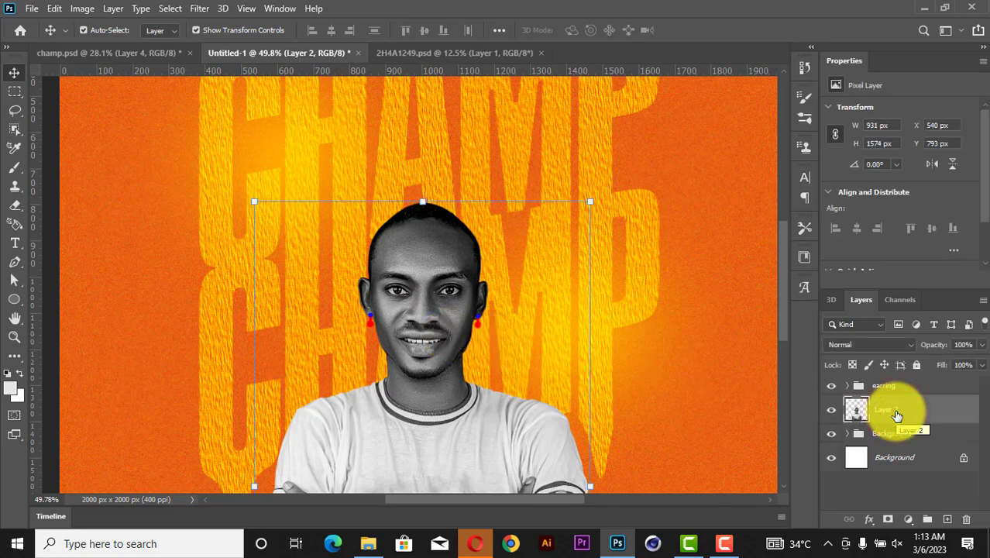
key(ctrl+j)
click(832, 438)
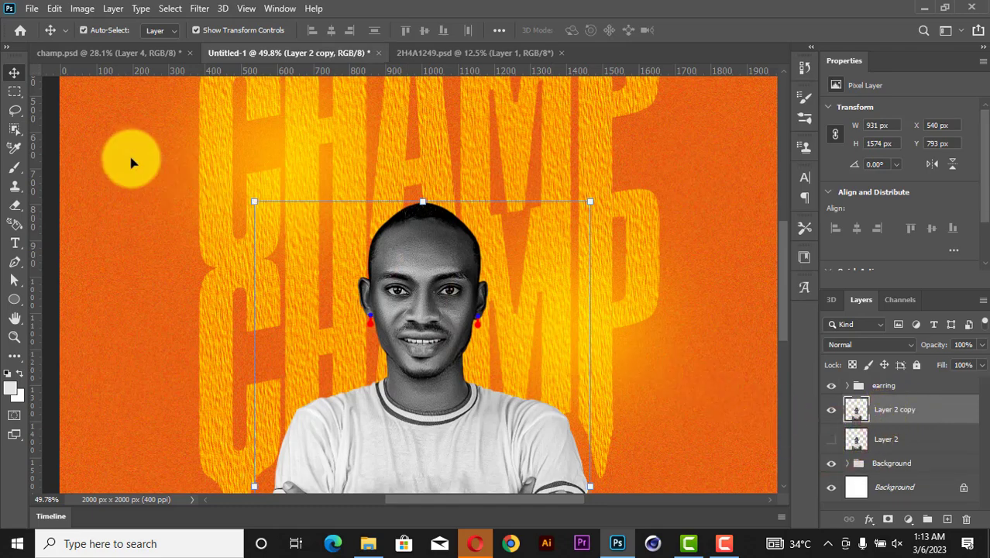
Lasso the top of the man's head above the forehead on Layer 2 copy, delete it and clear the selection
click(15, 109)
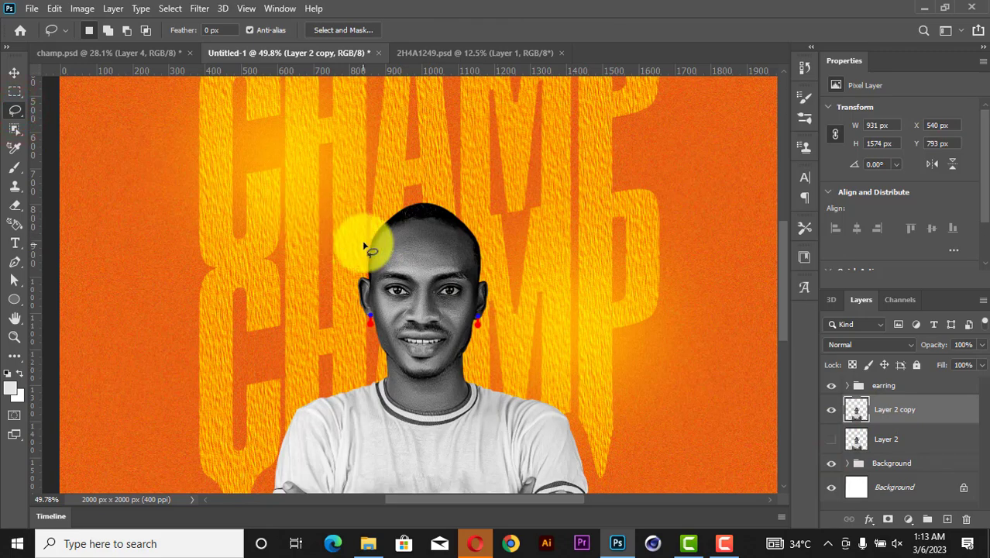
mouse_move(364, 246)
mouse_down()
mouse_move(479, 245)
mouse_move(484, 220)
mouse_move(459, 196)
mouse_move(415, 187)
mouse_move(362, 245)
mouse_up()
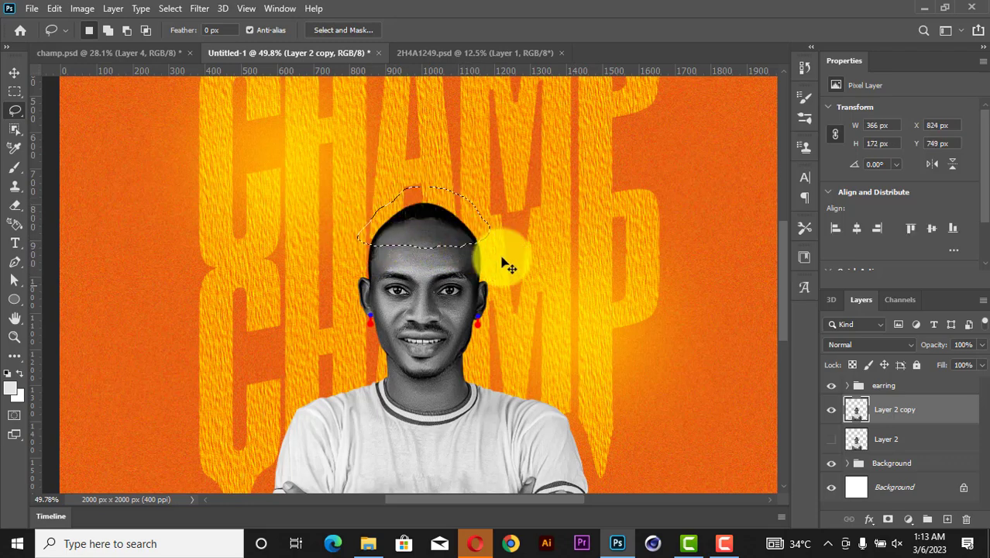
key(Delete)
key(ctrl+d)
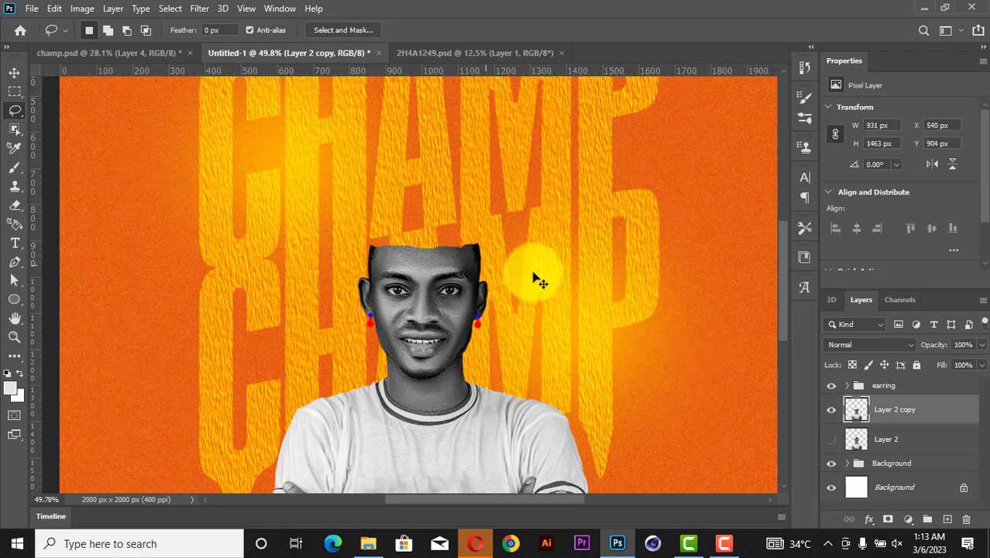
Draw a light grey ellipse about 298 by 49 px across the cut edge of the man's head
click(12, 70)
click(15, 297)
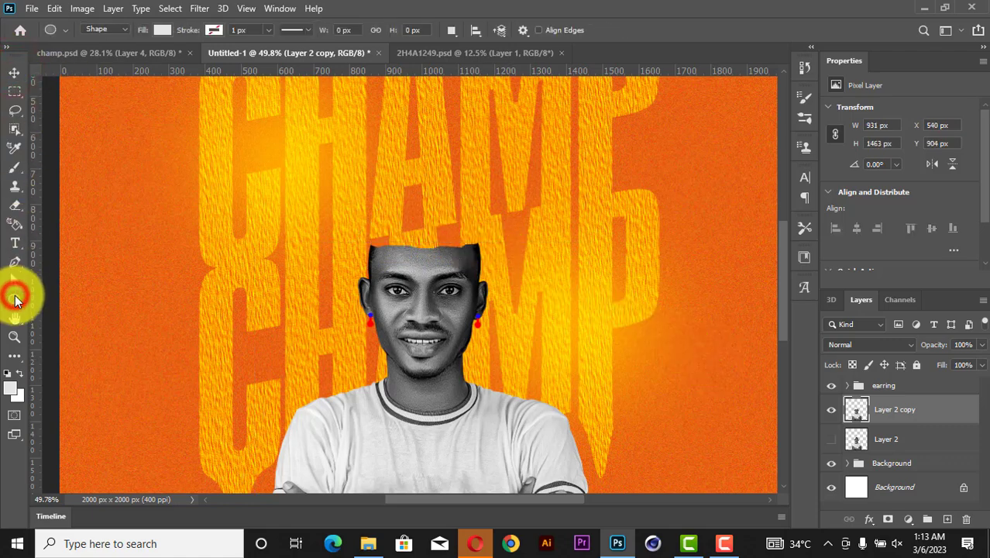
scroll(259, 243, up, 5)
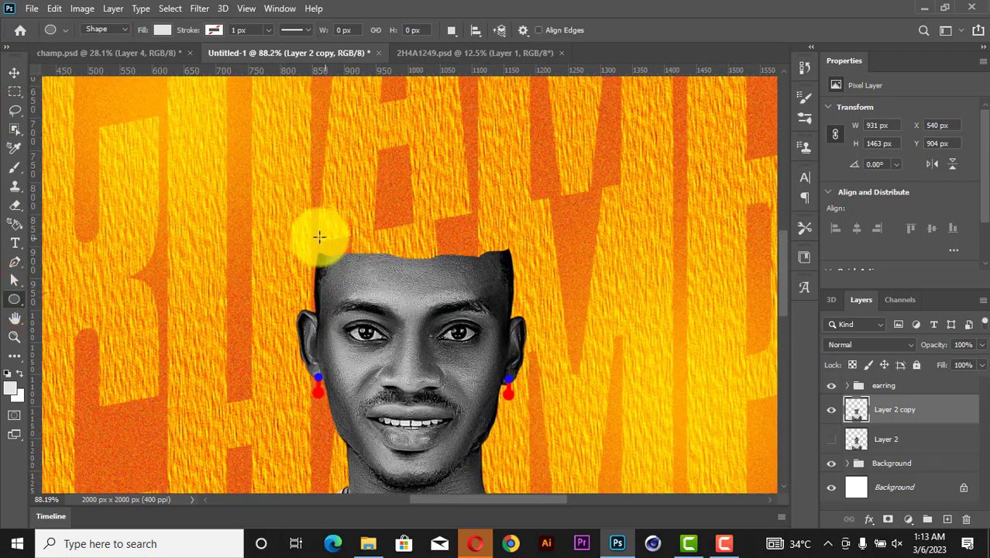
drag(320, 236, 508, 267)
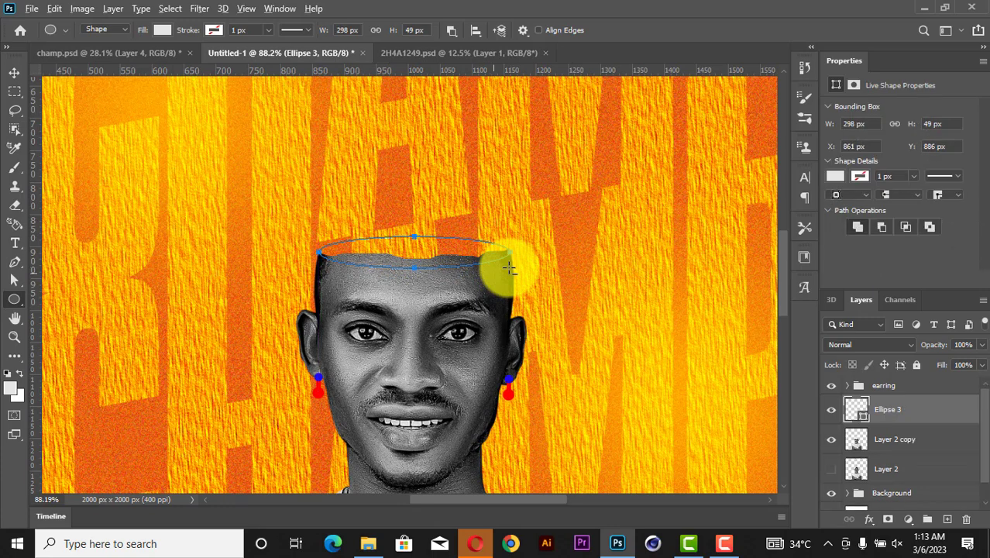
Enlarge the light grey ellipse to about 299.32 by 49.21 px so it fits the width of the cut head
scroll(509, 267, up, 3)
click(14, 72)
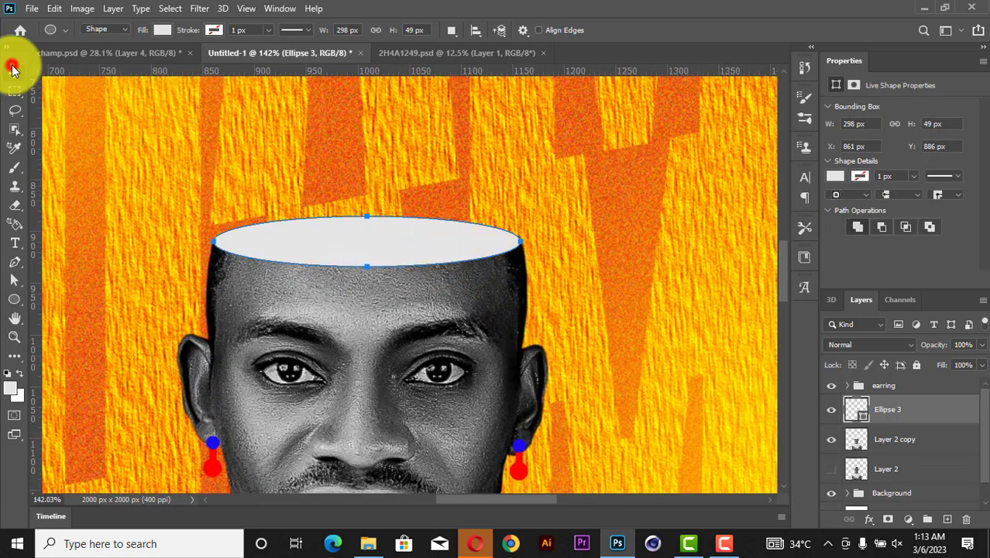
click(452, 188)
click(387, 237)
scroll(465, 241, up, 3)
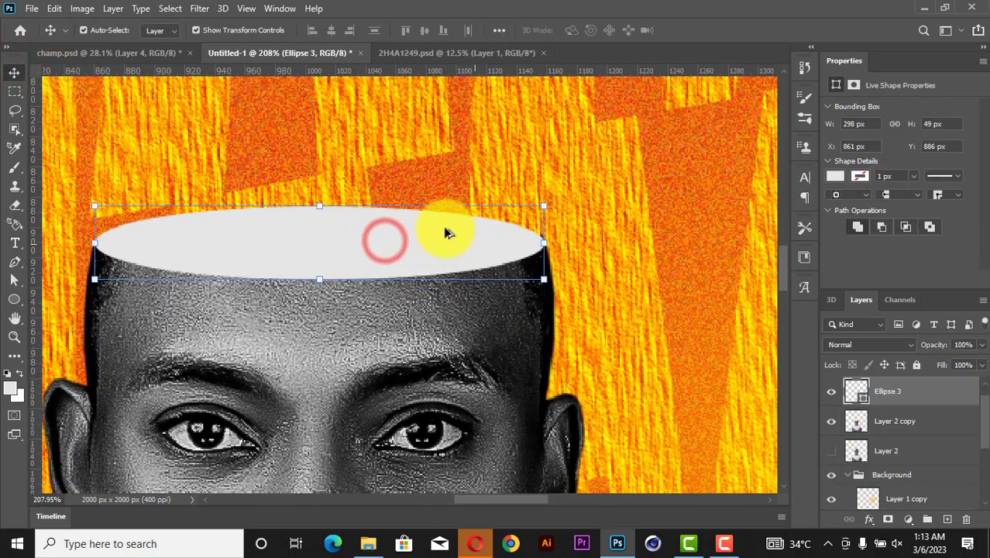
click(548, 207)
drag(548, 207, 551, 201)
click(719, 30)
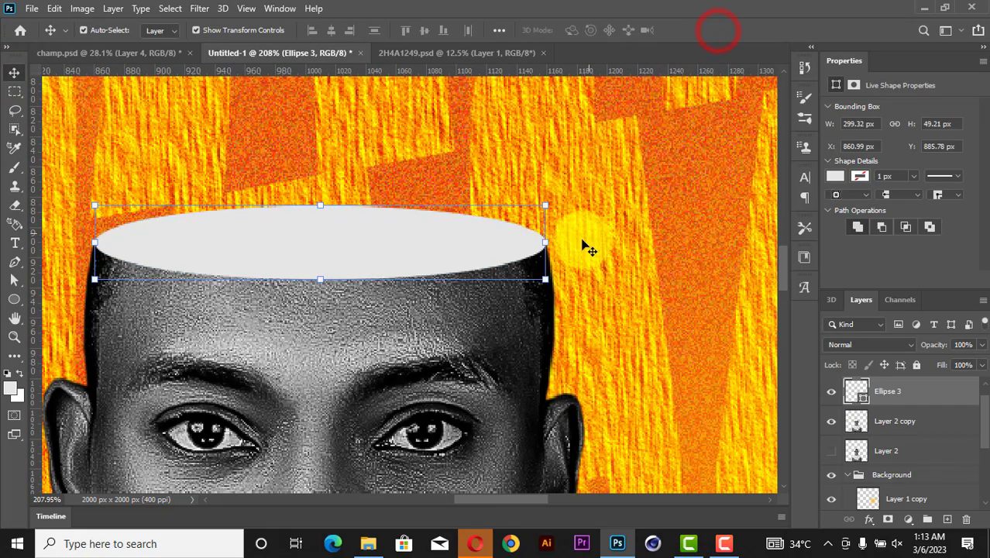
Change the fill of the Ellipse 3 shape on the head to a linear black-to-white gradient at 90 degrees
scroll(583, 241, down, 5)
scroll(580, 240, down, 3)
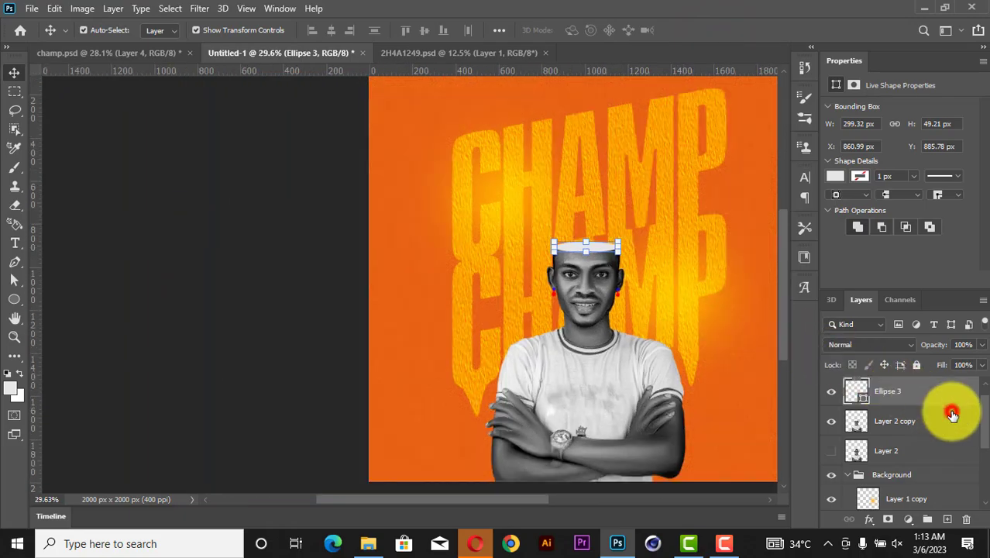
click(952, 415)
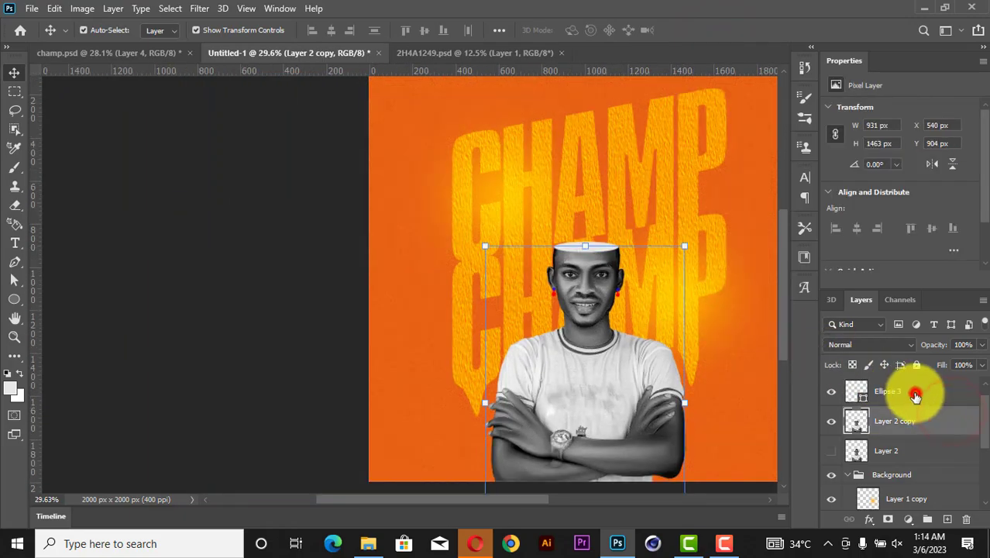
click(919, 393)
scroll(603, 256, up, 3)
scroll(607, 259, up, 2)
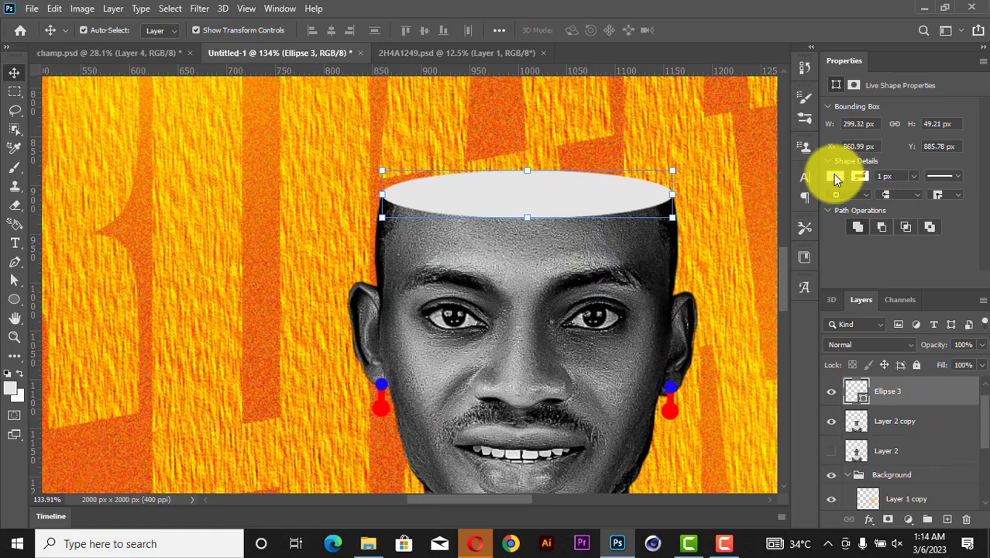
click(835, 176)
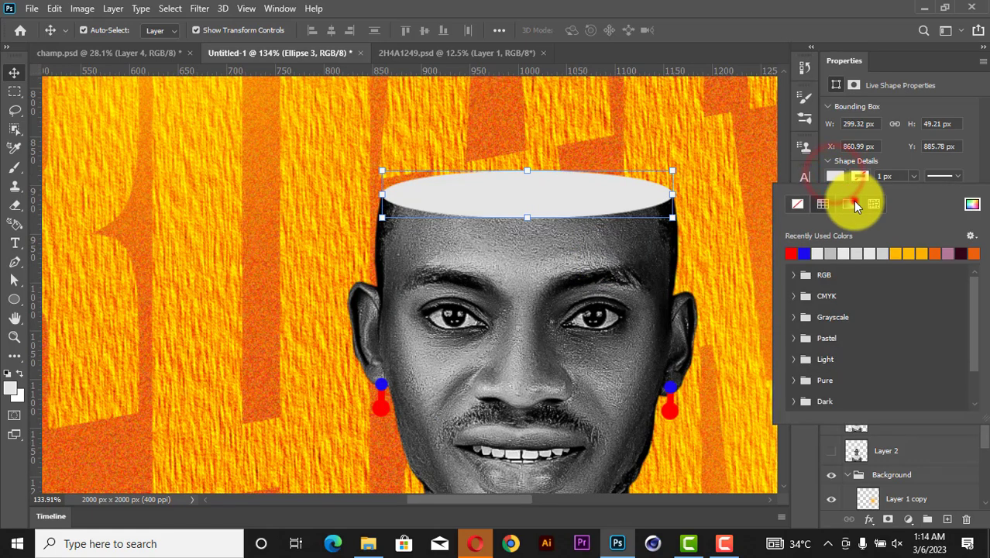
click(853, 200)
scroll(873, 264, down, 1)
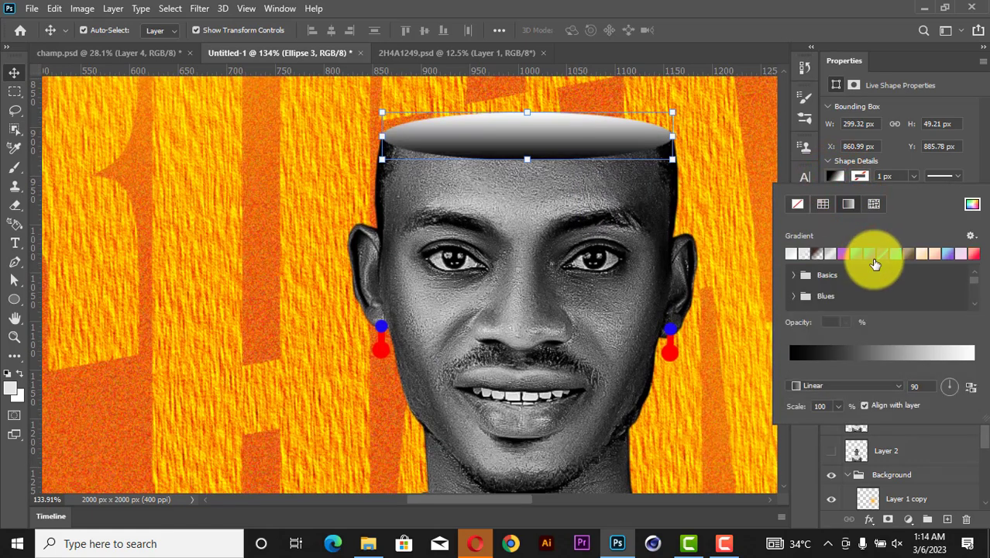
Set the black stop of the ellipse's gradient to orange ff8c00
click(880, 352)
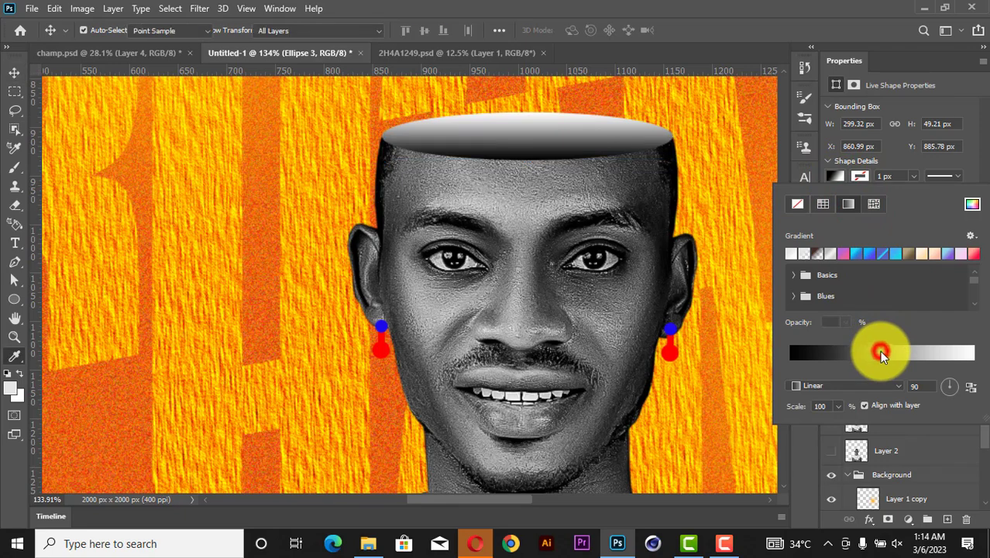
click(64, 306)
click(128, 365)
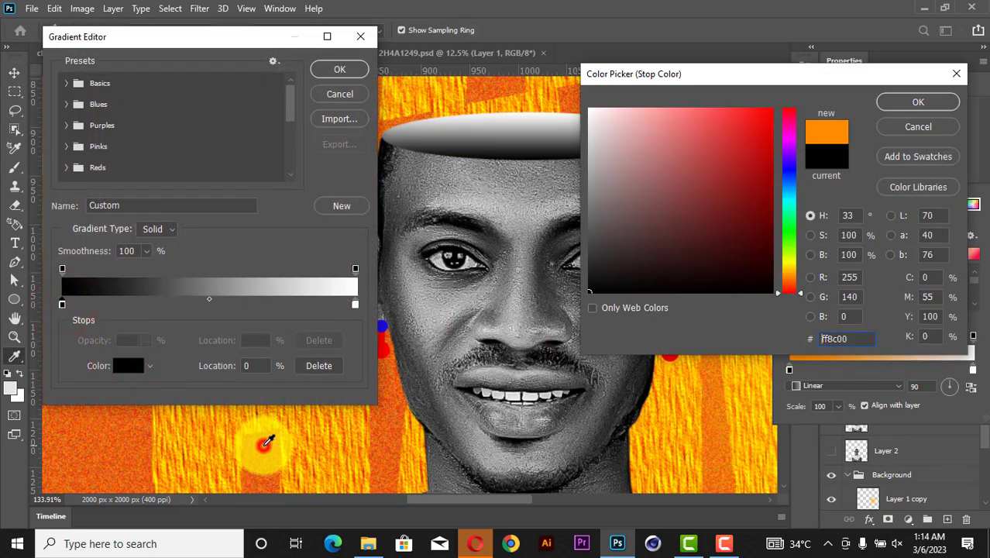
text(ff8c00)
click(919, 101)
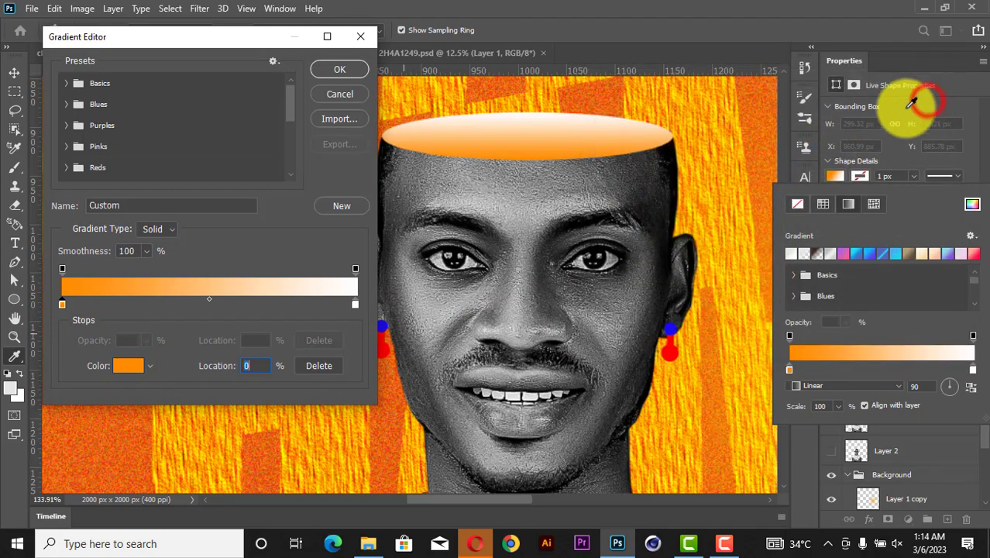
Set the white stop of the ellipse's gradient to the darker orange sampled from the poster background and apply the gradient
click(355, 304)
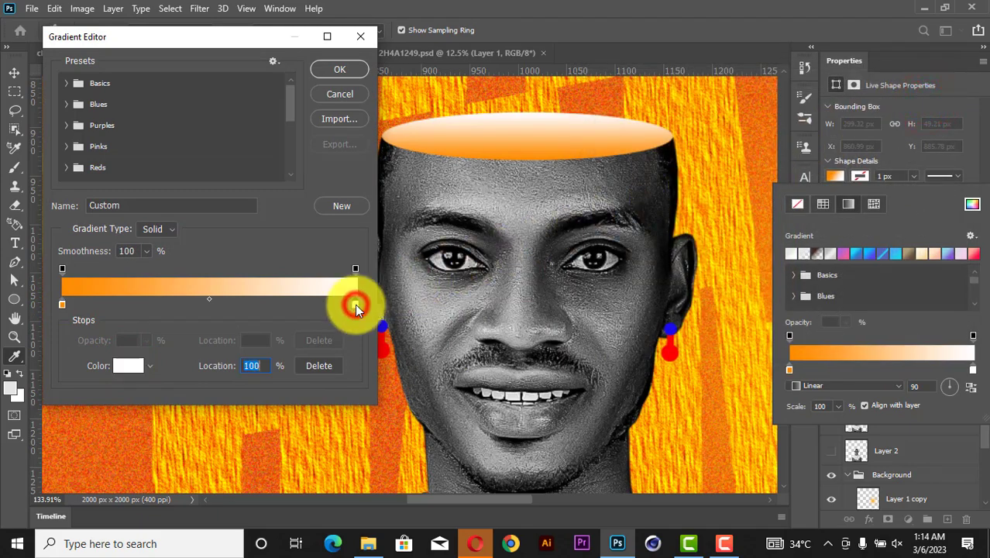
click(129, 366)
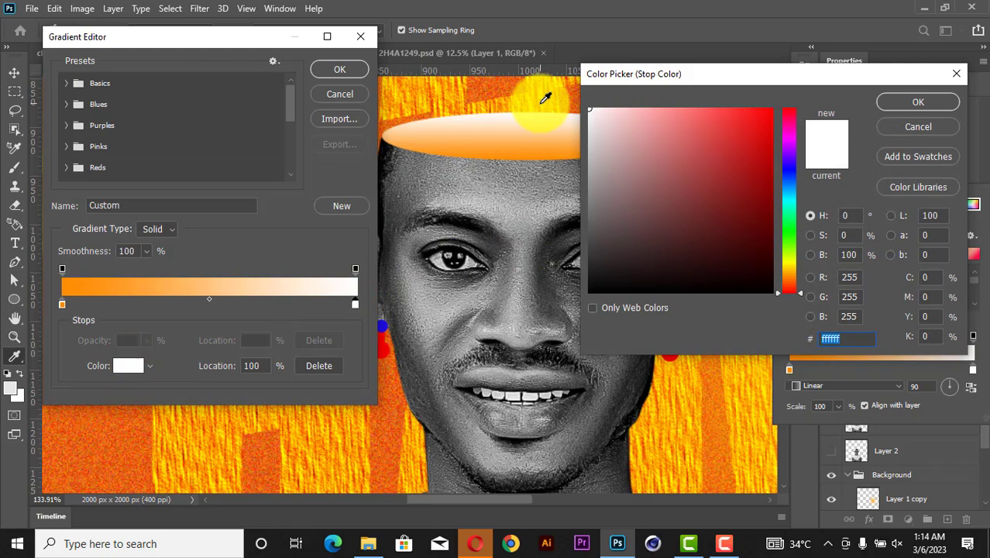
click(543, 99)
click(922, 101)
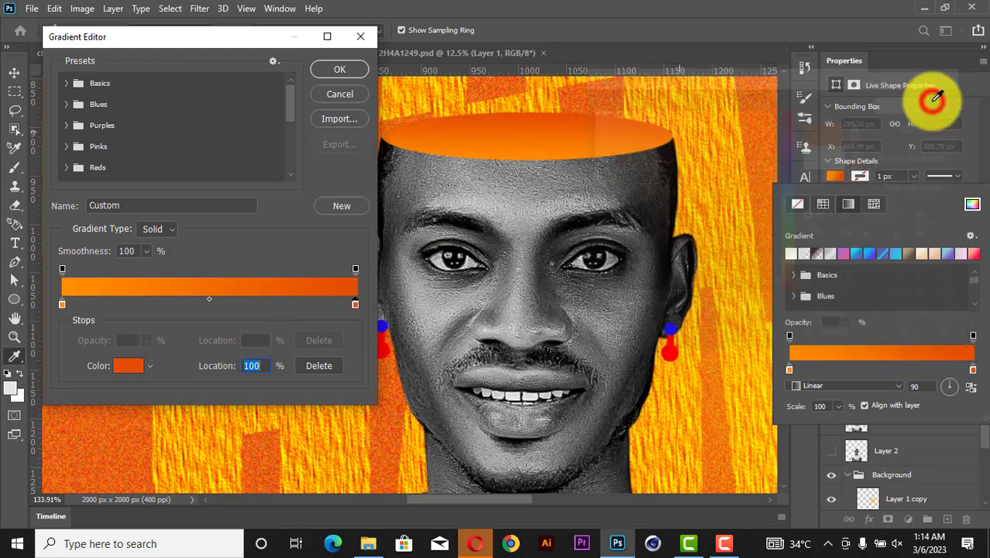
click(340, 69)
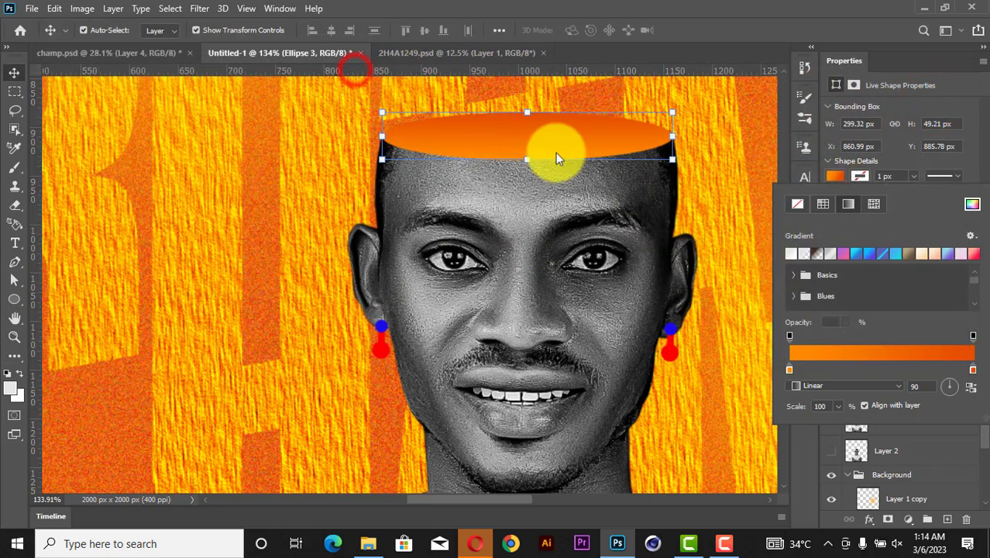
scroll(651, 196, down, 6)
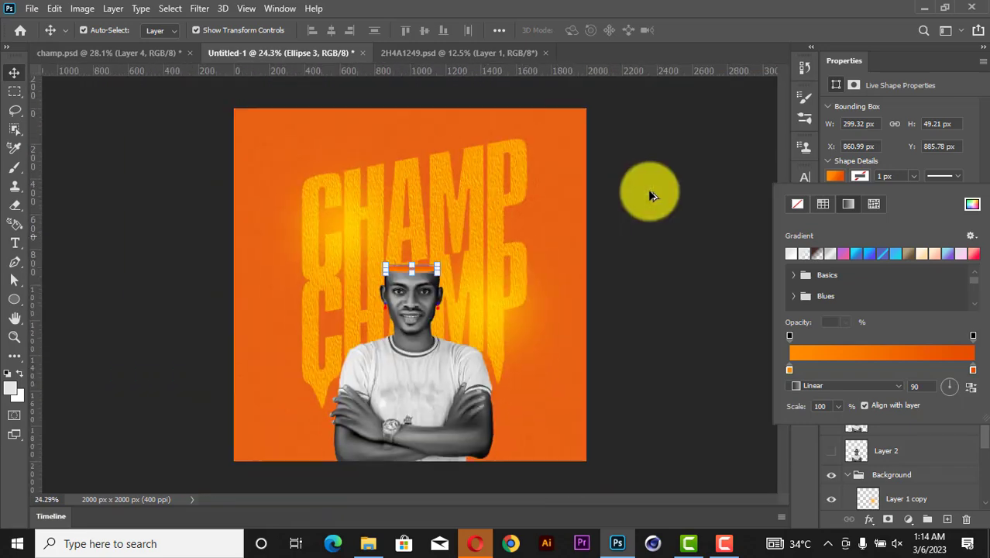
click(650, 196)
scroll(399, 294, up, 3)
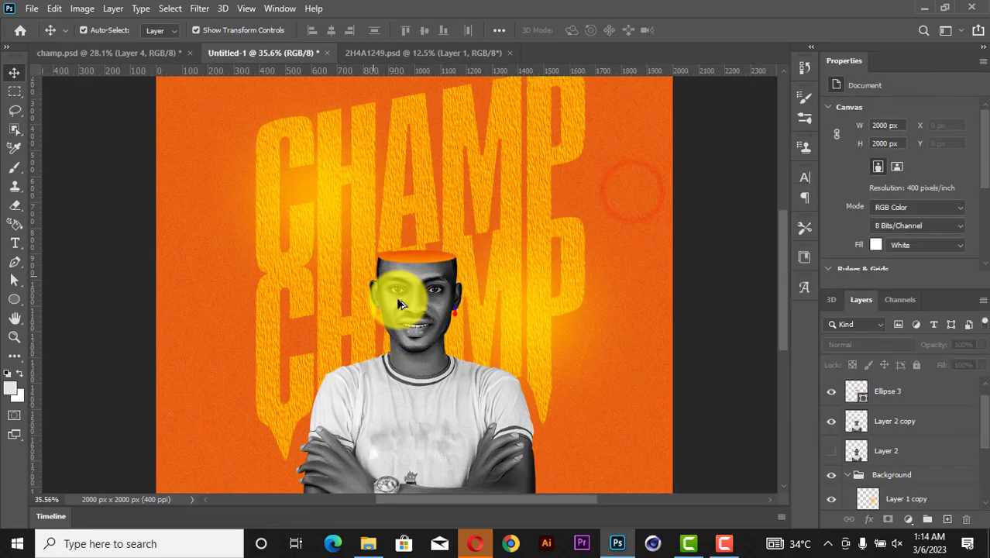
scroll(397, 303, up, 1)
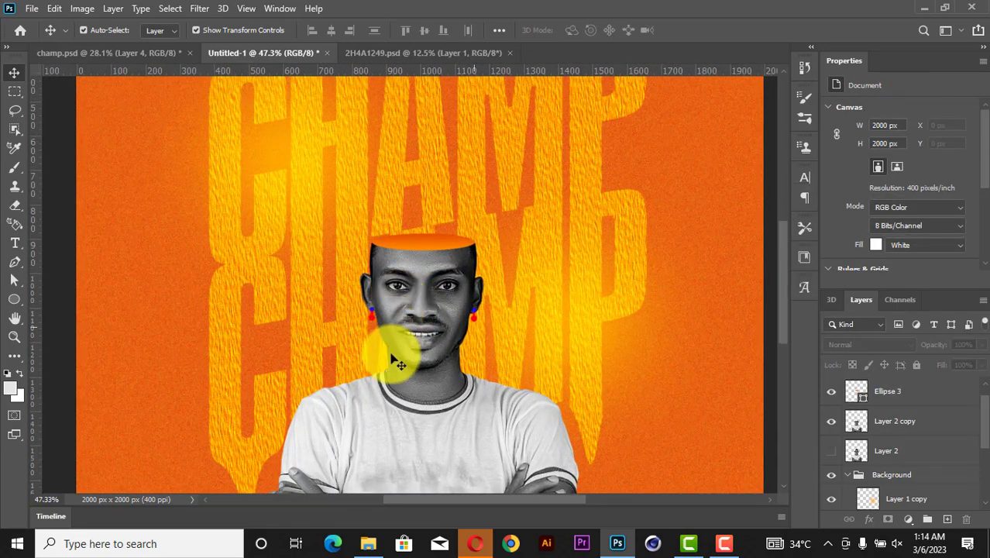
Place the flower bouquet image 3bf95e5f43941f3c48610d2736ae369b from the Downloads folder into the CHAMP poster
click(369, 543)
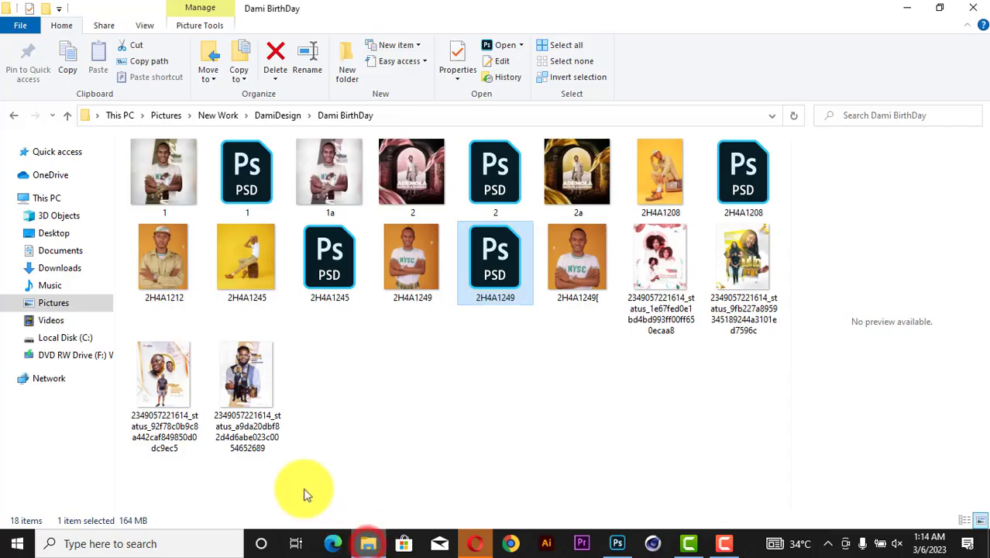
click(56, 268)
click(241, 191)
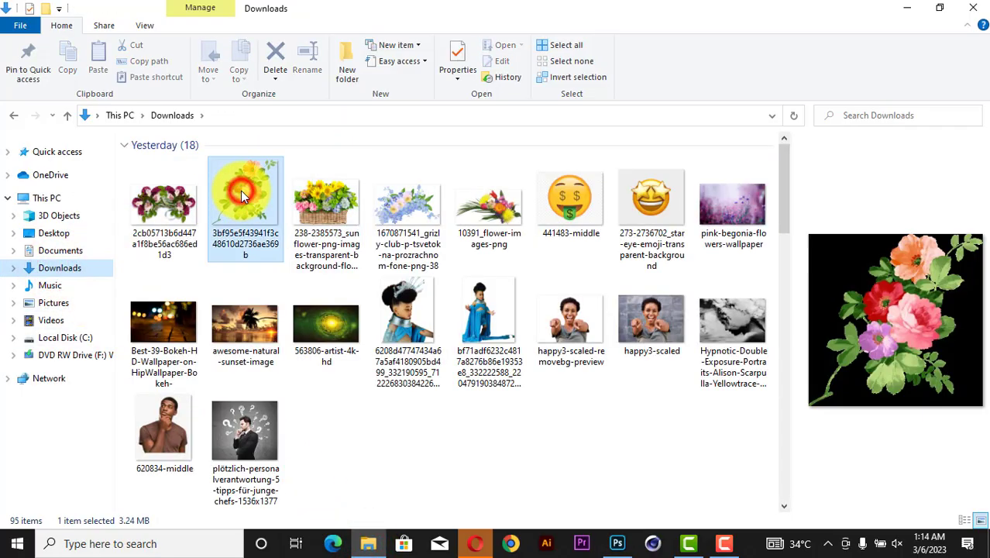
drag(246, 188, 463, 252)
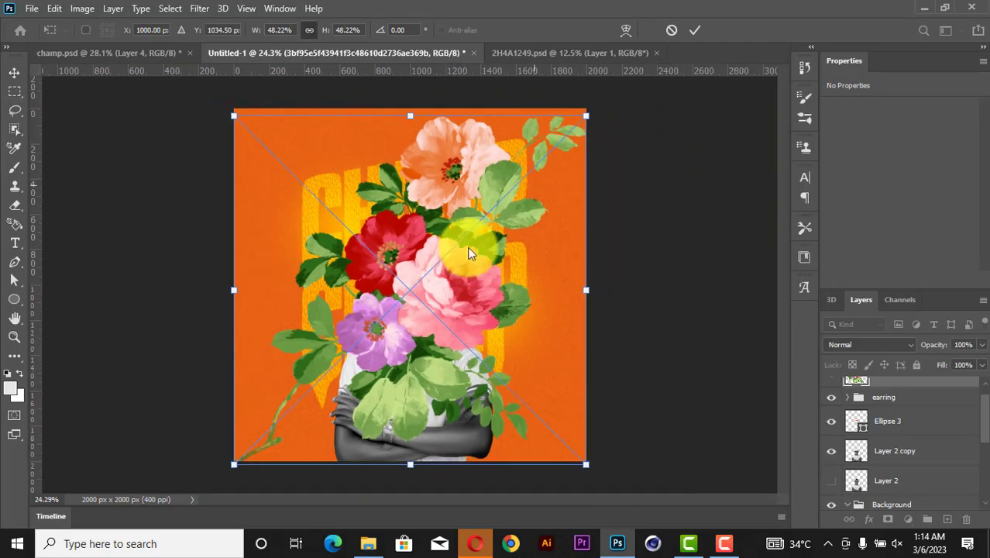
Rotate the bouquet to 90 degrees, scale it down to about 7.68%, and position it over the man's cut head
drag(587, 114, 448, 234)
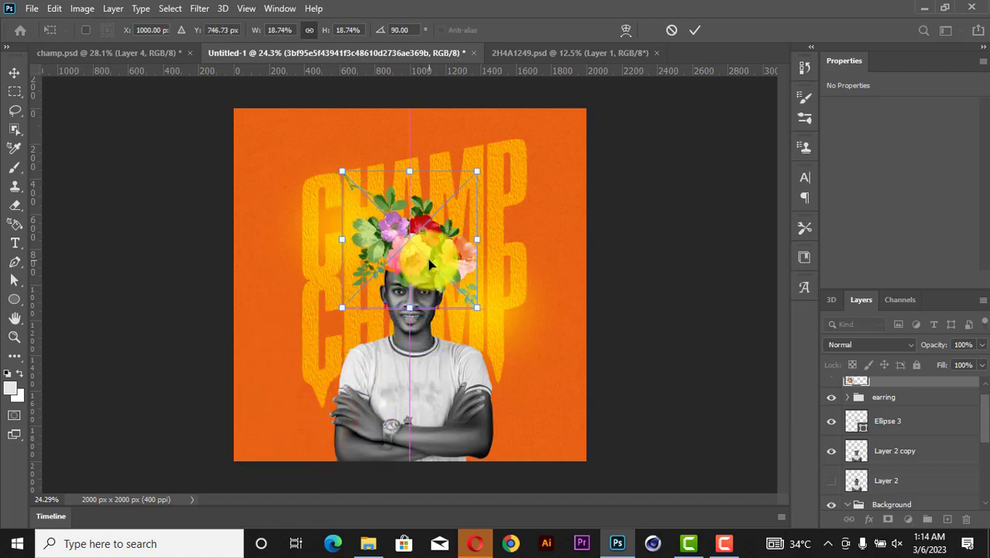
scroll(432, 266, up, 3)
drag(517, 220, 396, 266)
scroll(397, 266, up, 2)
scroll(393, 271, up, 1)
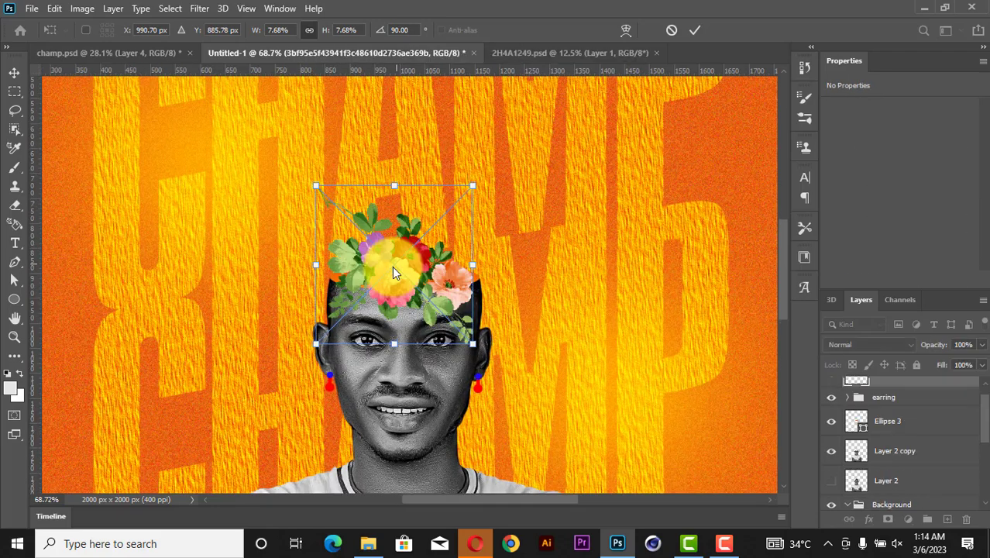
Enlarge the bouquet to about 11.22% and shift it so the flowers cover the cut top of the head
mouse_move(474, 271)
mouse_down()
mouse_move(524, 238)
mouse_move(481, 245)
mouse_move(474, 263)
mouse_up()
drag(320, 252, 273, 250)
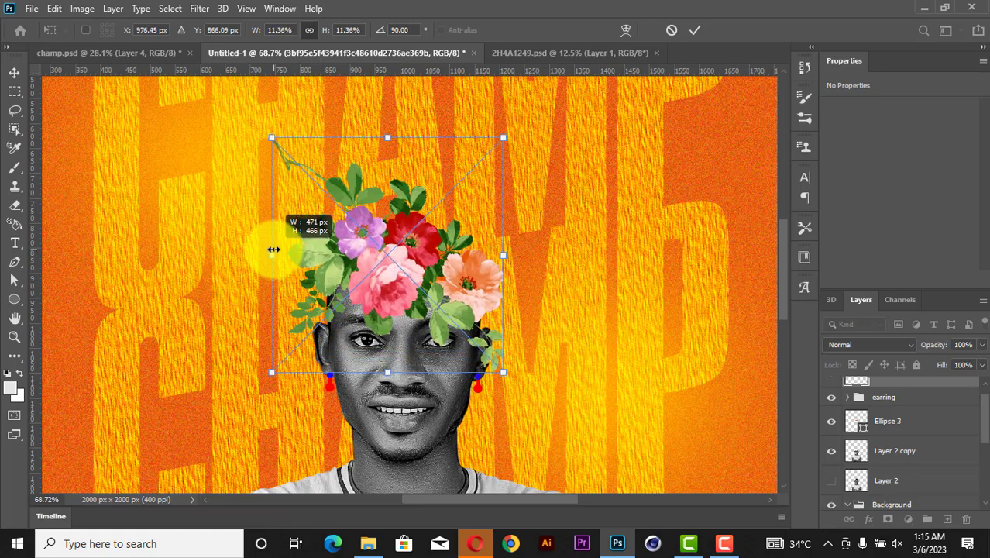
drag(273, 249, 275, 249)
drag(401, 265, 444, 273)
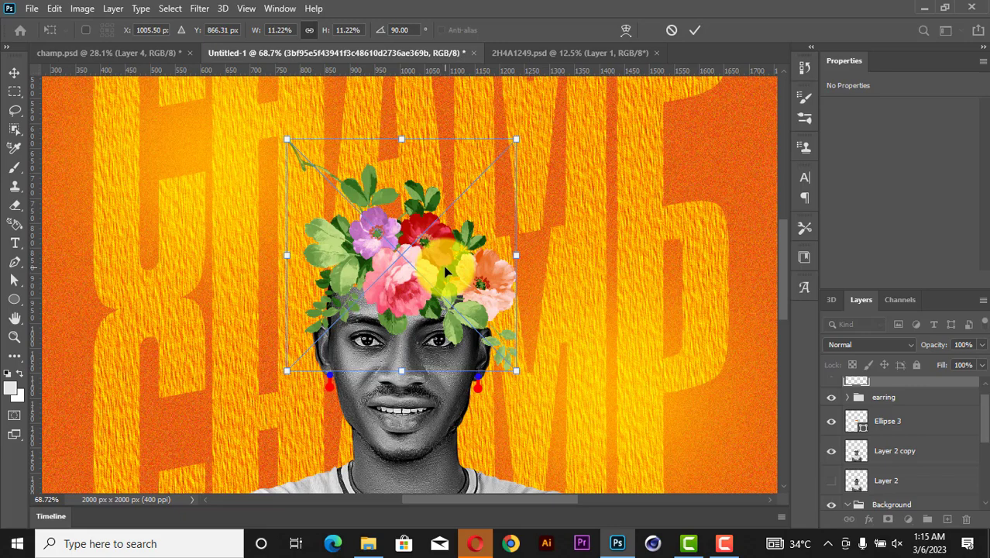
key(Down)
key(Down)
key(Down)
key(Down)
key(Down)
key(Down)
key(Down)
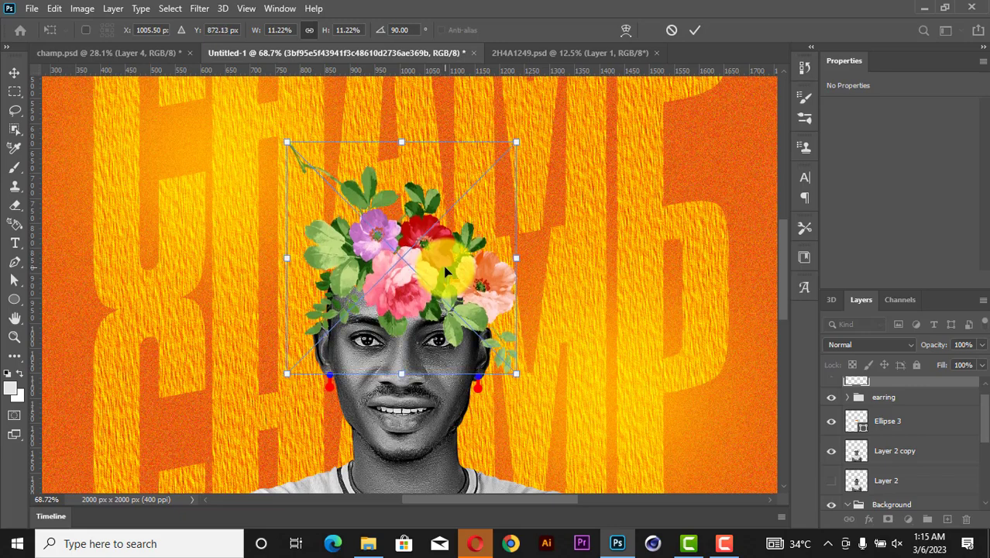
Tilt the bouquet to about 74.20 degrees at about 10.99% scale, fit it onto the head, and apply the transform
drag(524, 386, 526, 343)
drag(494, 296, 491, 303)
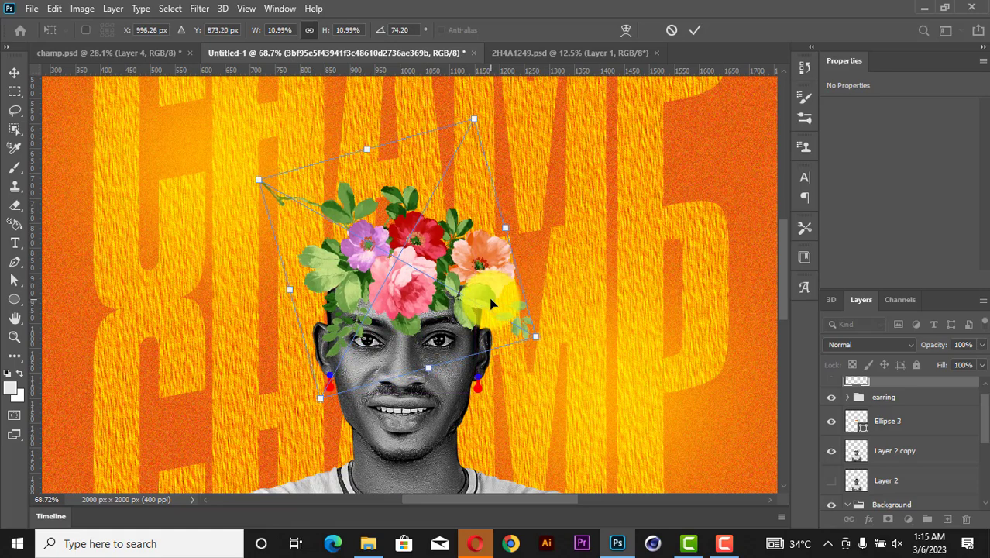
click(695, 30)
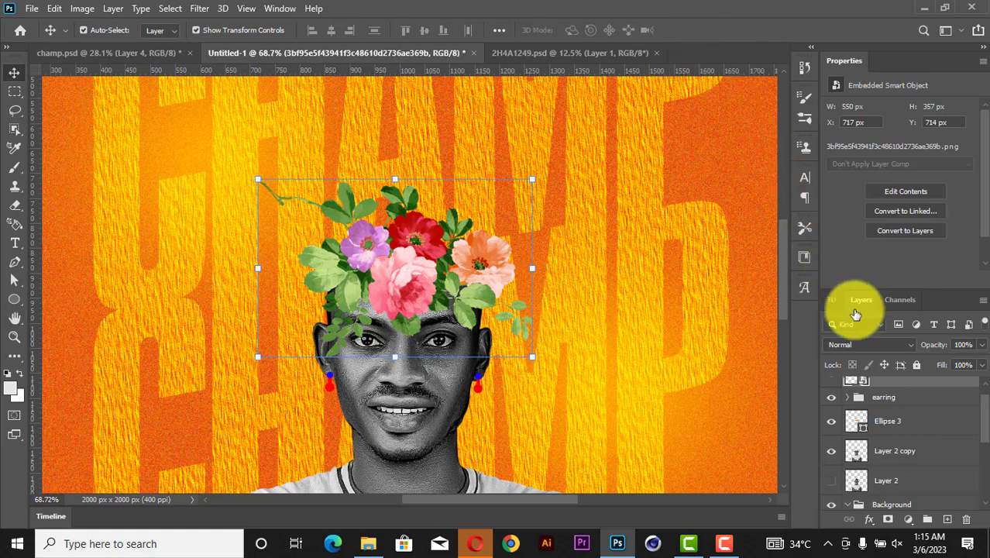
Rasterize the placed flower bouquet layer
scroll(884, 391, up, 1)
right_click(890, 388)
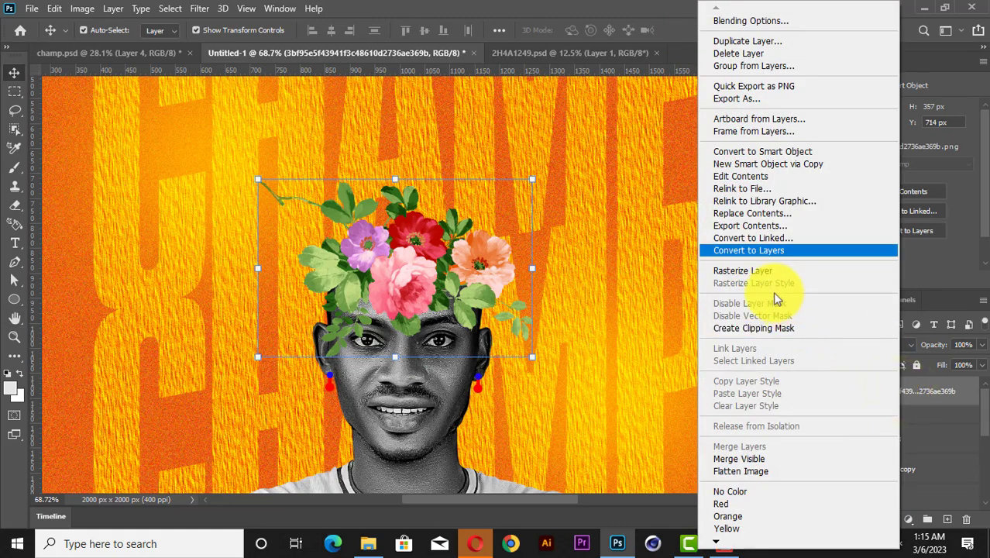
click(745, 271)
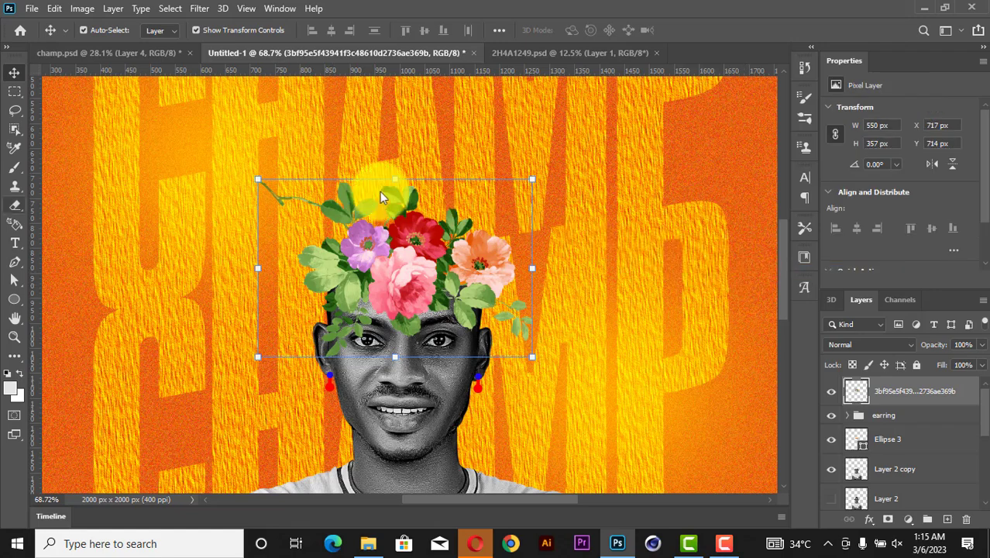
Lasso and delete the loose leaf sprigs hanging over the forehead and beside the head on the flower layer
click(14, 110)
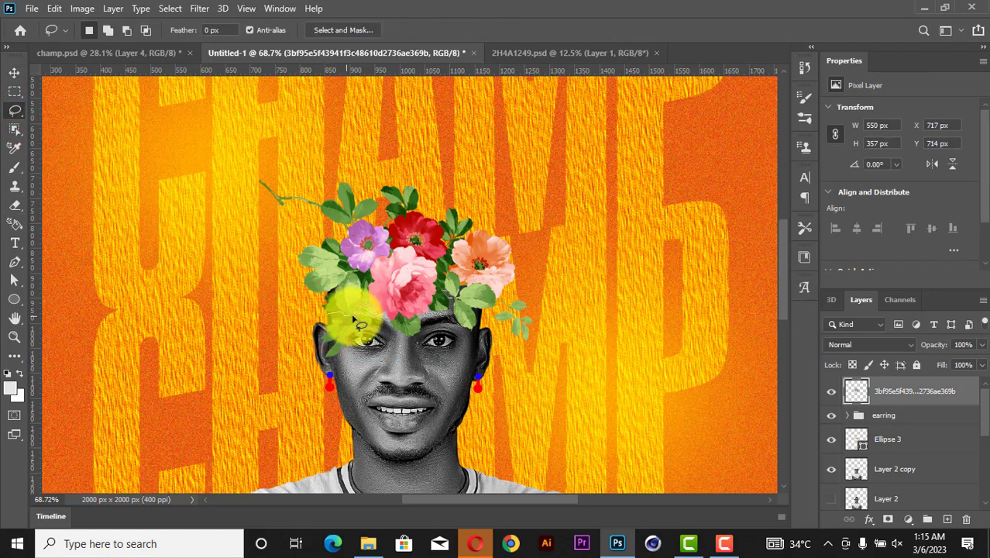
mouse_move(379, 321)
mouse_down()
mouse_move(360, 387)
mouse_move(306, 381)
mouse_up()
click(482, 316)
mouse_move(500, 310)
mouse_down()
mouse_move(508, 287)
mouse_move(537, 386)
mouse_move(508, 386)
mouse_move(493, 340)
mouse_up()
Examine how the trimmed flowers sit on the man's head, both close up and across the whole poster
key(z)
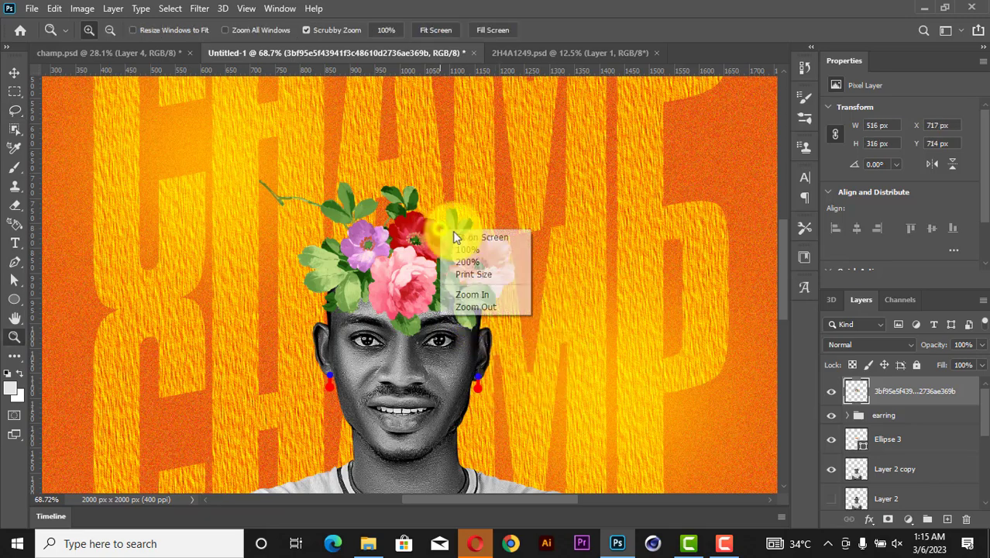
drag(466, 229, 386, 206)
click(14, 72)
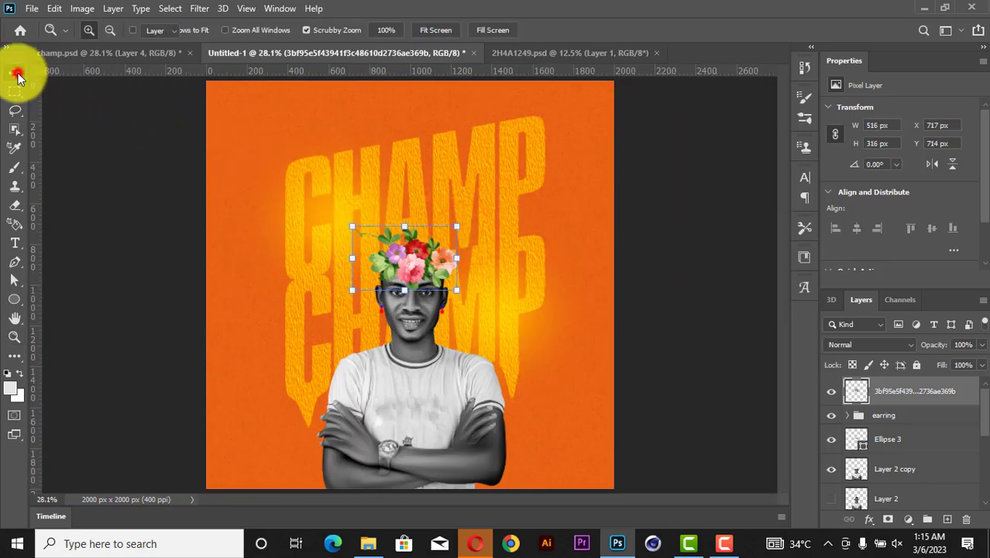
click(686, 302)
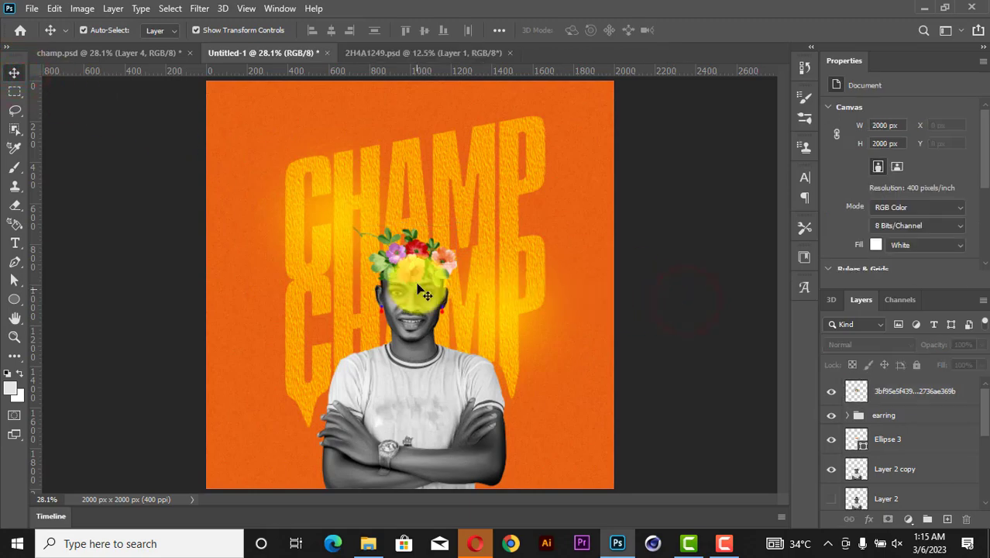
scroll(410, 279, up, 3)
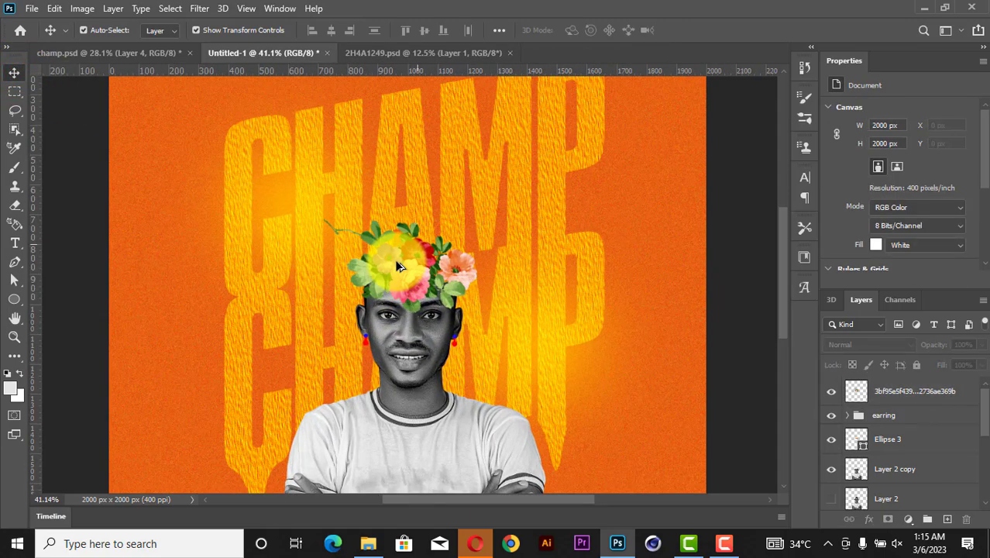
scroll(394, 259, up, 1)
click(403, 271)
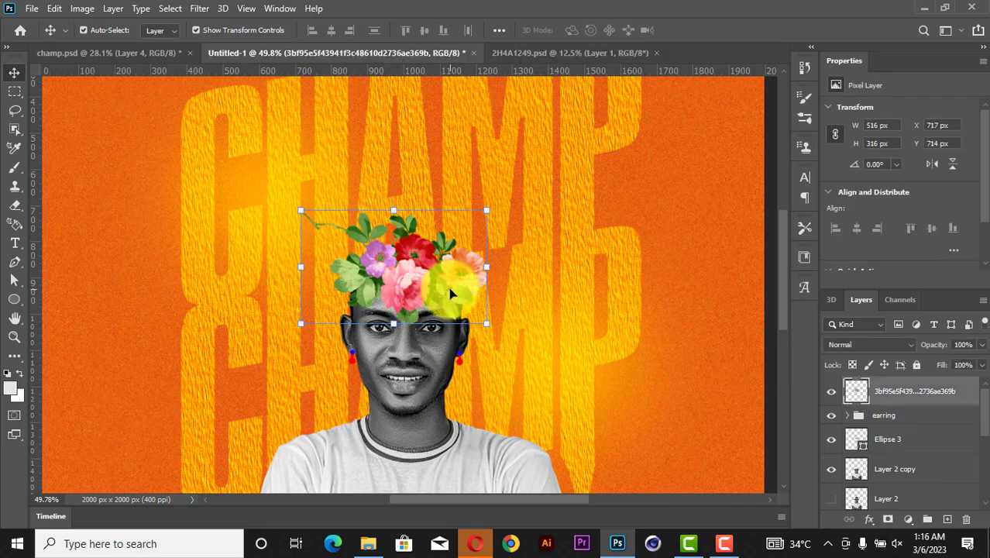
scroll(450, 290, down, 4)
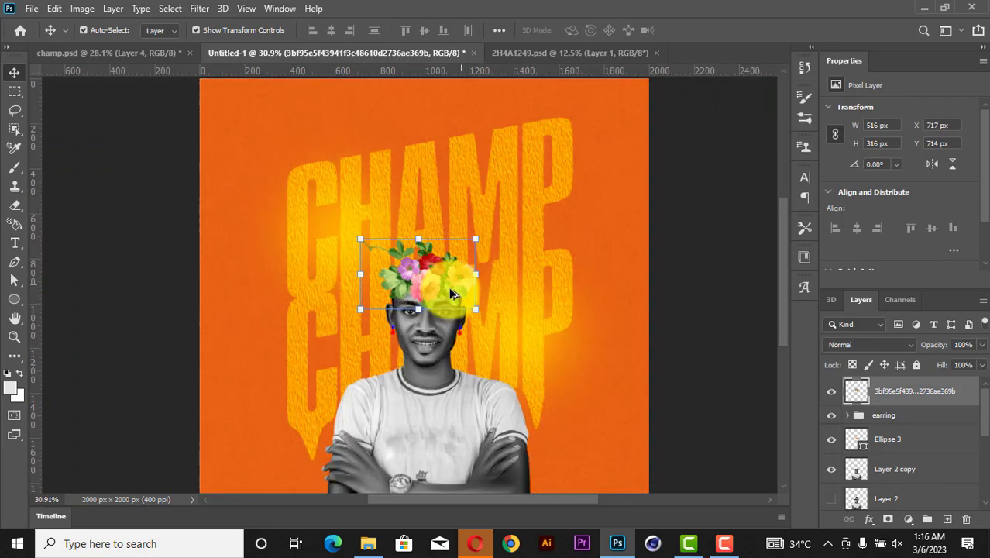
click(604, 319)
click(604, 319)
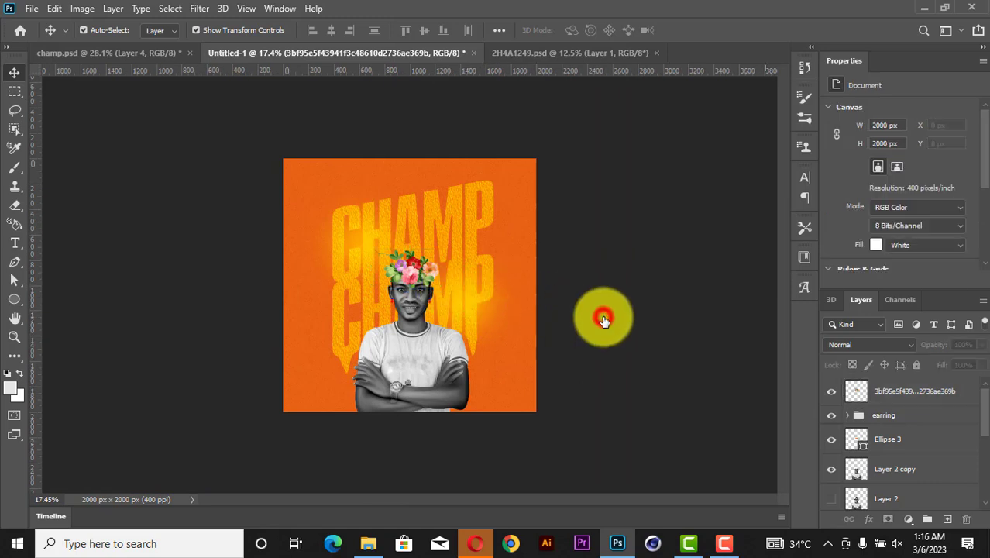
Move the flower layer below the earring group and group it with Ellipse 3, Layer 2 copy and Layer 2 as Pic
click(900, 399)
drag(899, 399, 870, 419)
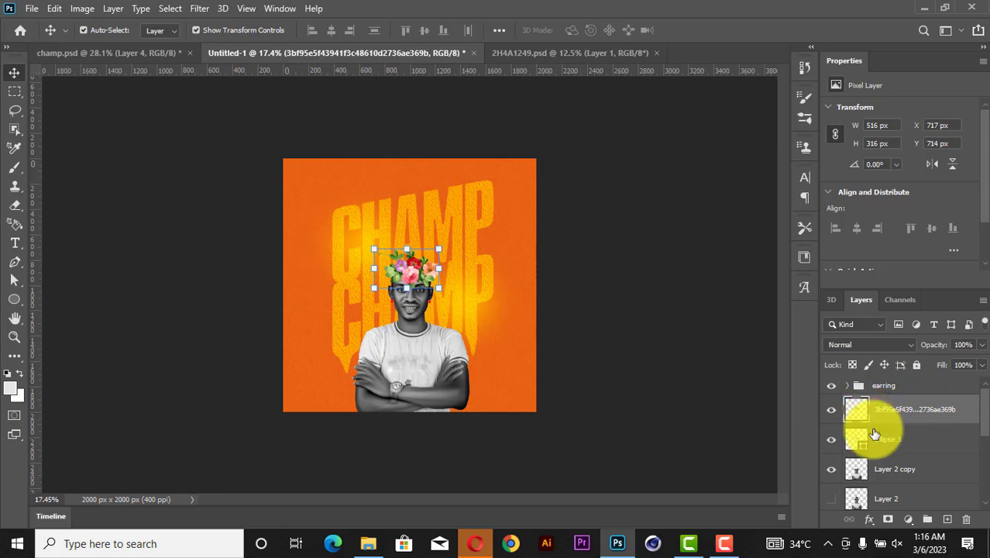
scroll(884, 483, down, 1)
click(883, 482)
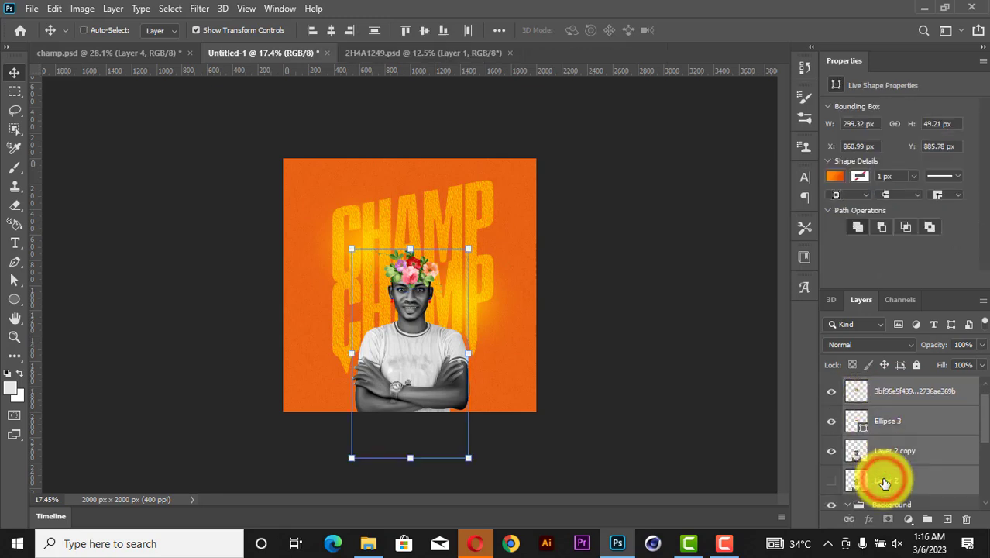
key(ctrl+g)
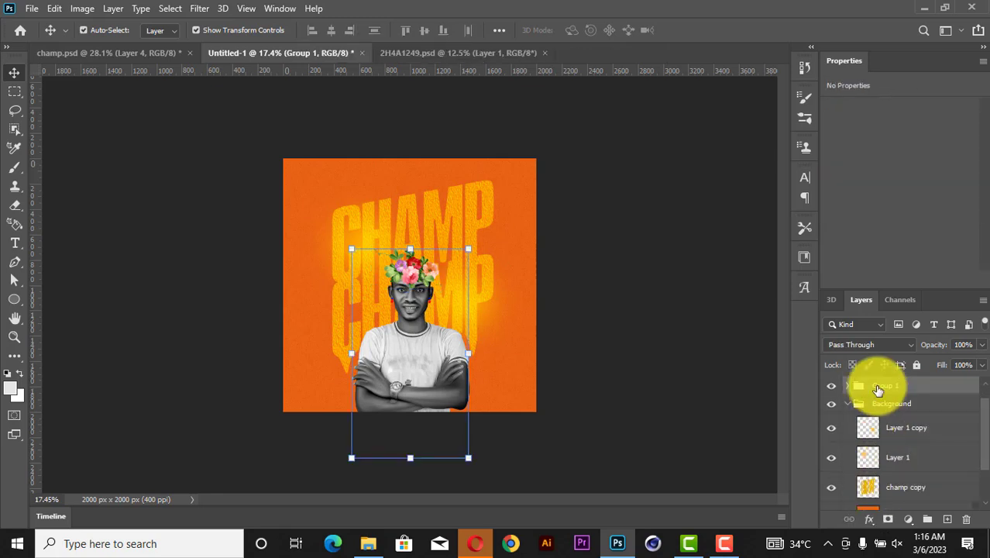
click(848, 403)
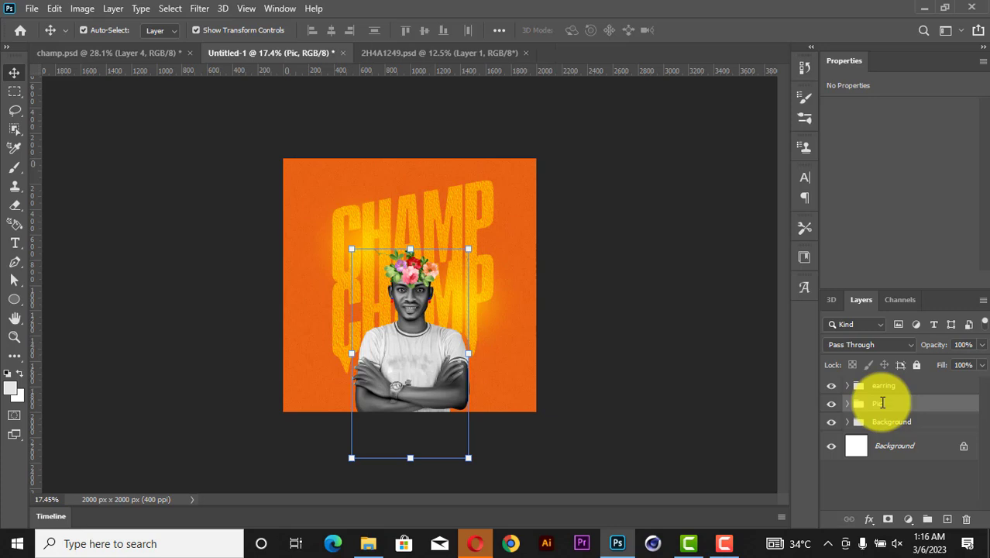
Add a new layer above the earring group and draw a red-to-transparent linear gradient about 681 px high from the poster's bottom edge
click(877, 385)
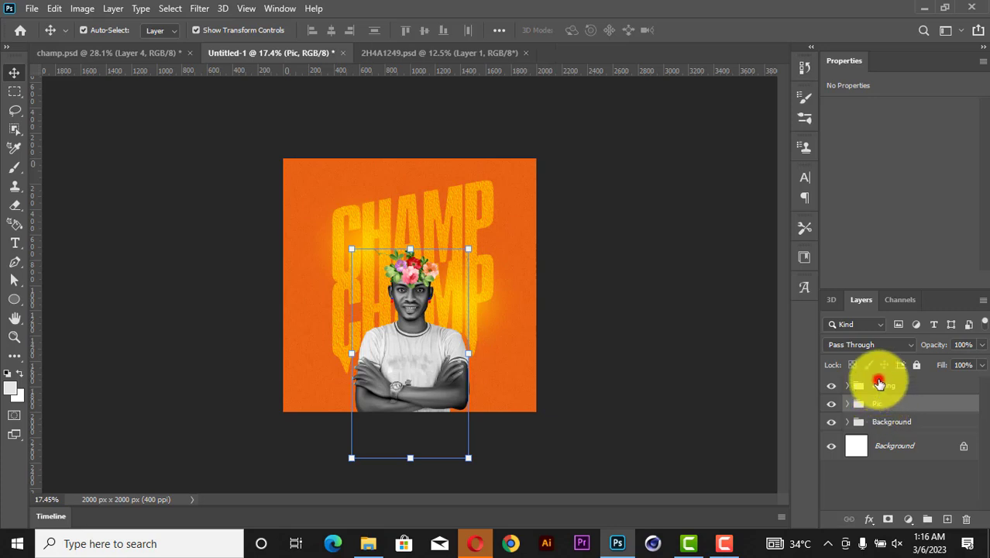
click(947, 519)
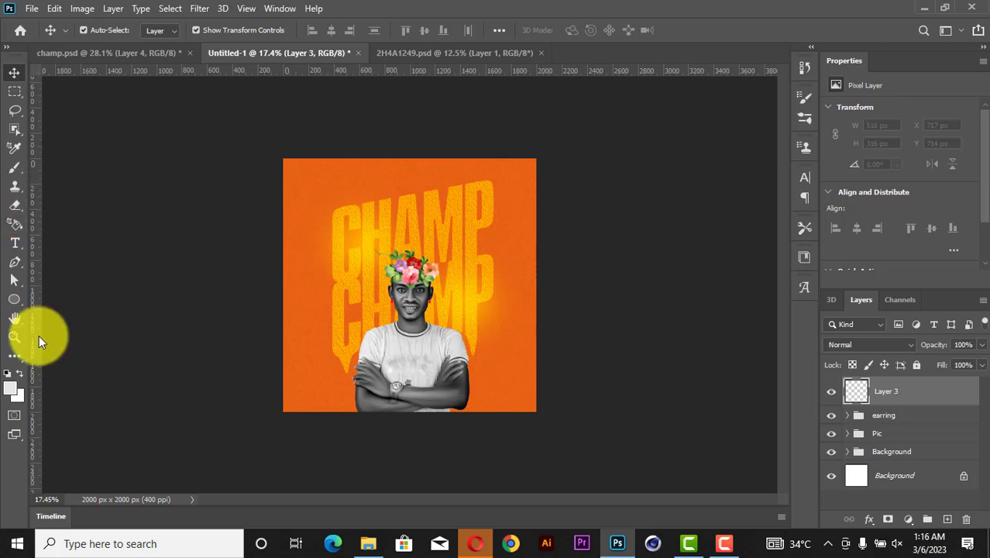
key(g)
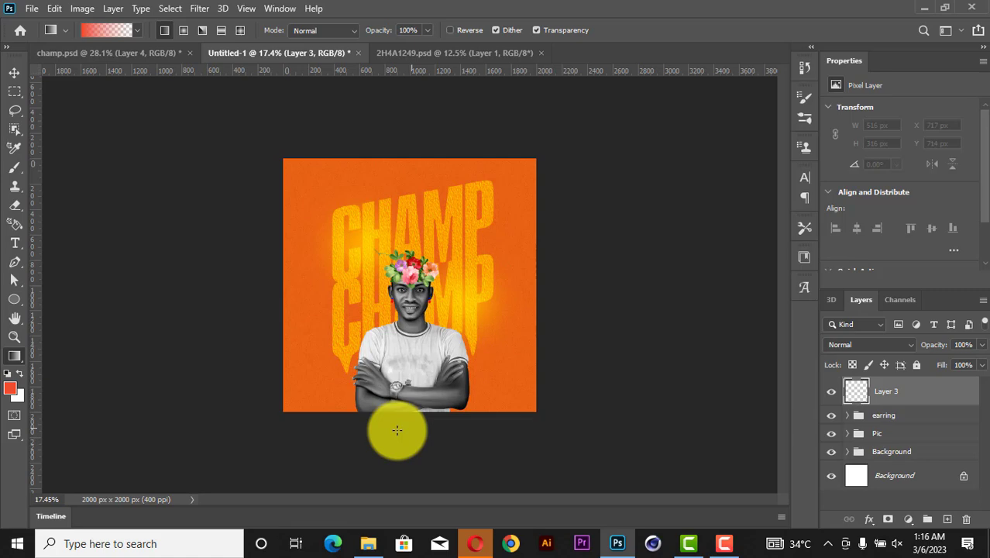
drag(414, 429, 416, 326)
scroll(427, 410, up, 3)
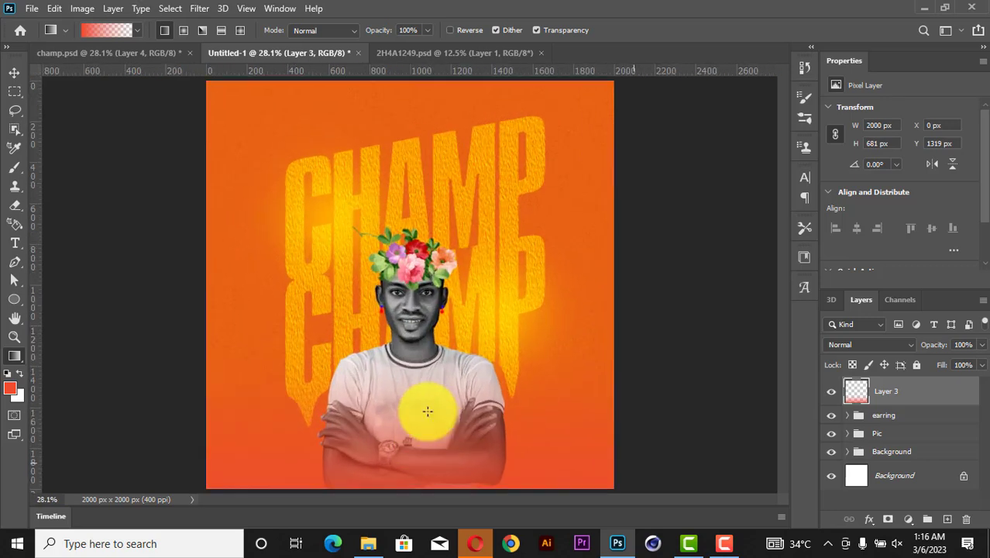
Undo the red gradient drawn at the poster's bottom edge
key(ctrl+z)
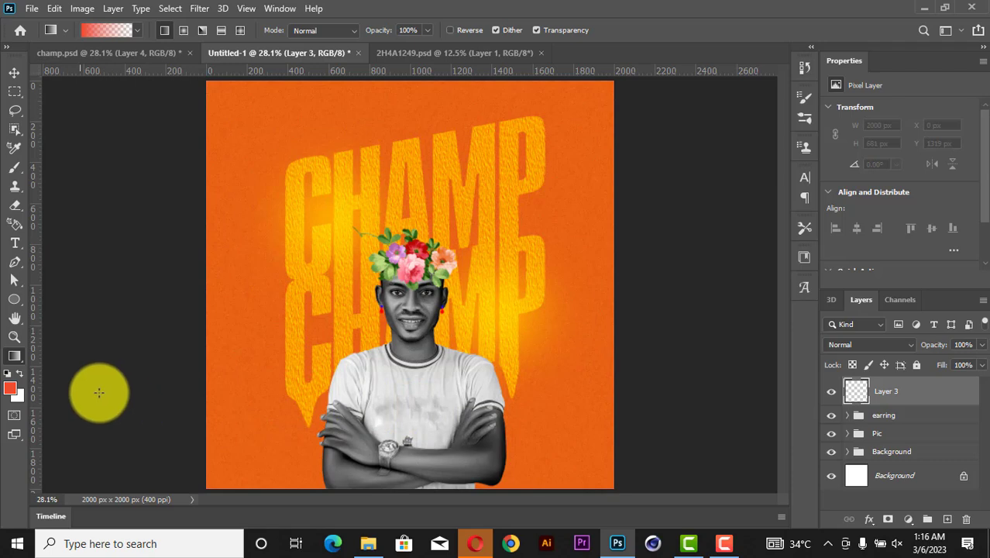
click(10, 388)
click(218, 84)
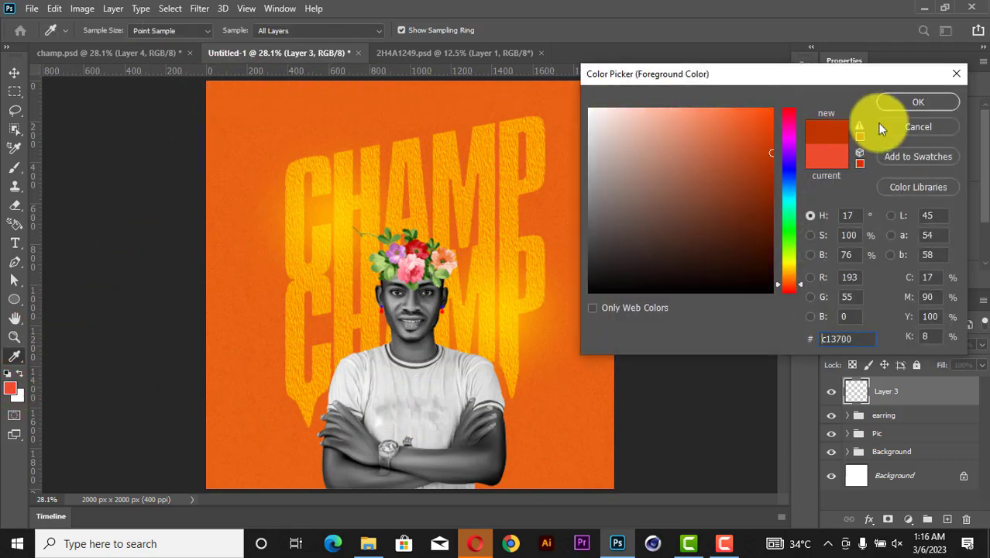
click(935, 128)
scroll(884, 237, down, 2)
scroll(884, 236, up, 2)
click(93, 29)
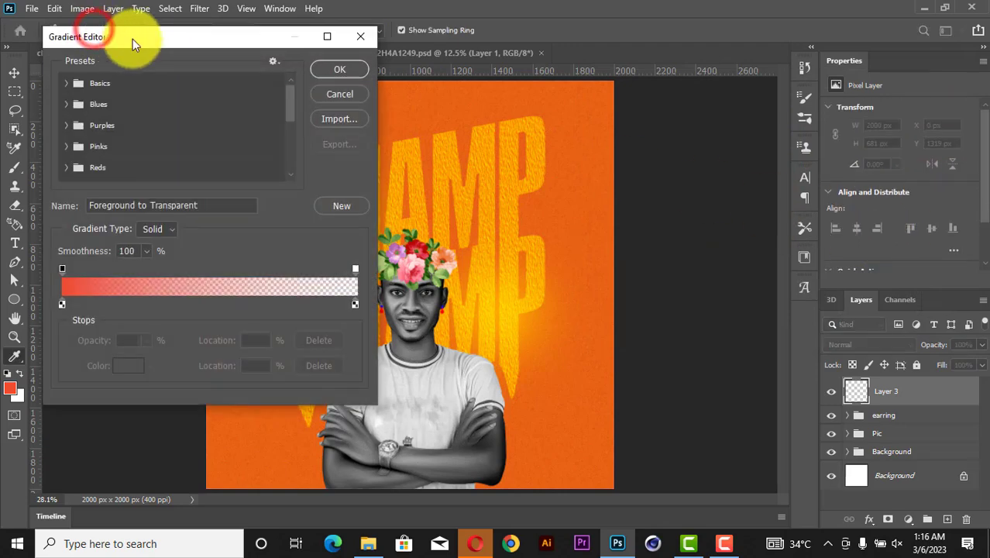
click(329, 90)
Set the foreground colour to cd6500 and draw a linear fade to transparent about 905 px high from the poster's bottom edge
click(10, 388)
drag(578, 84, 573, 100)
mouse_move(759, 137)
mouse_down()
mouse_move(778, 127)
mouse_move(796, 160)
mouse_move(807, 144)
mouse_move(784, 137)
mouse_move(792, 276)
mouse_up()
click(915, 103)
key(g)
scroll(729, 205, down, 2)
drag(412, 416, 408, 295)
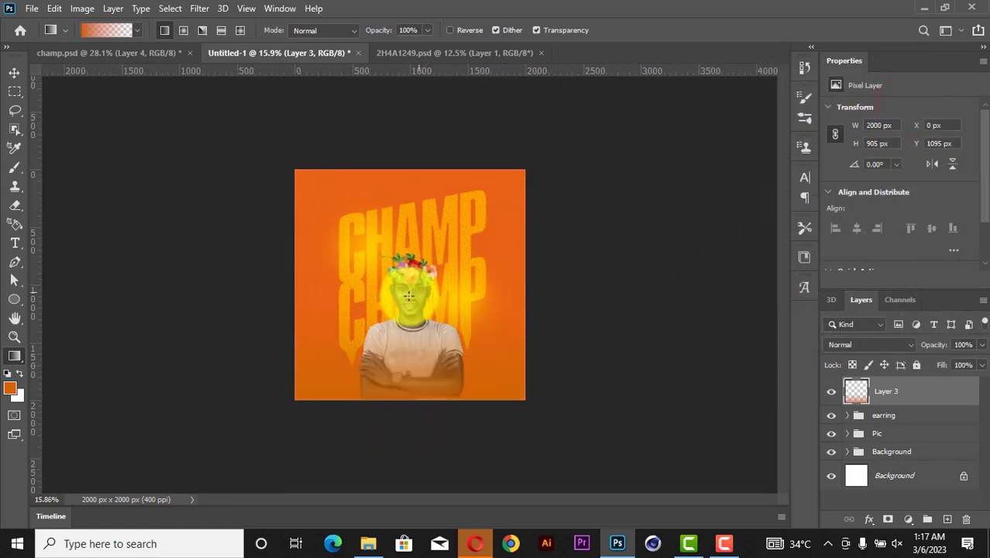
scroll(410, 286, up, 2)
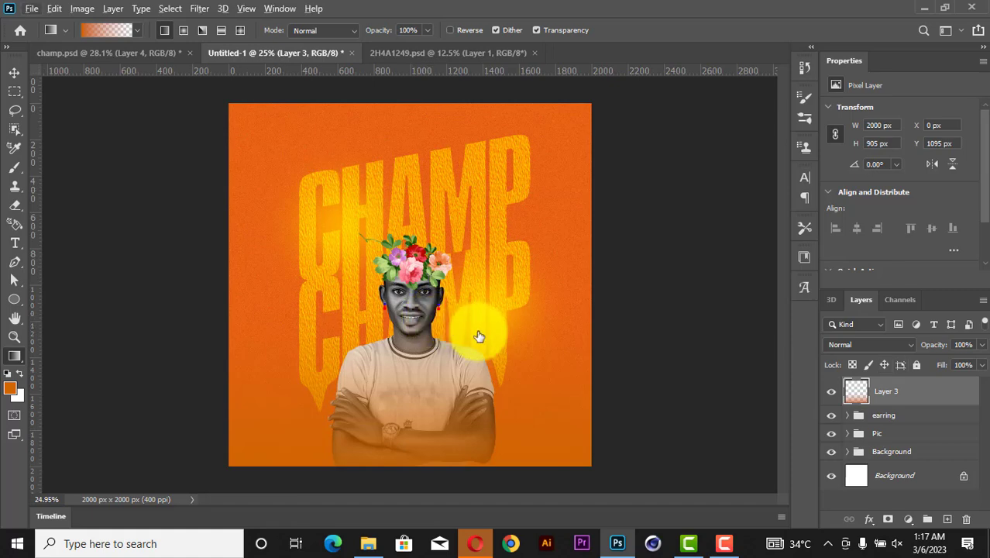
Open the Color Fill 1 smart object in the Background group, copy its fill colour code ec610c, and return to the poster
click(848, 452)
scroll(860, 465, down, 3)
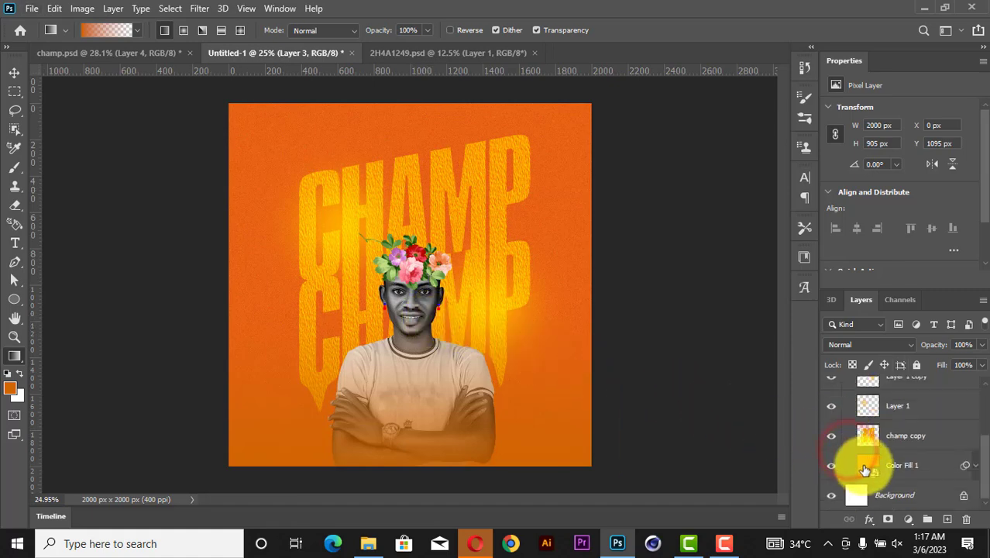
click(865, 468)
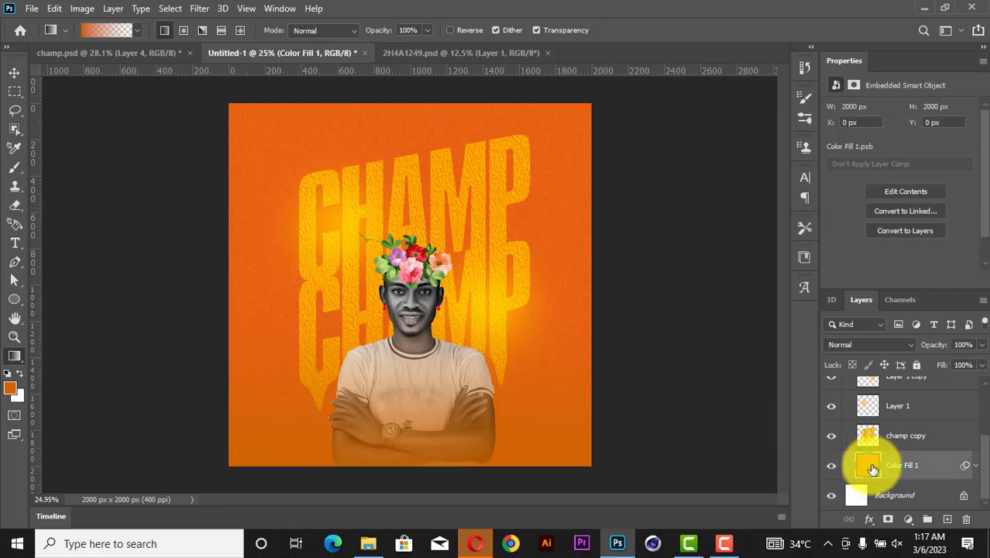
double_click(870, 467)
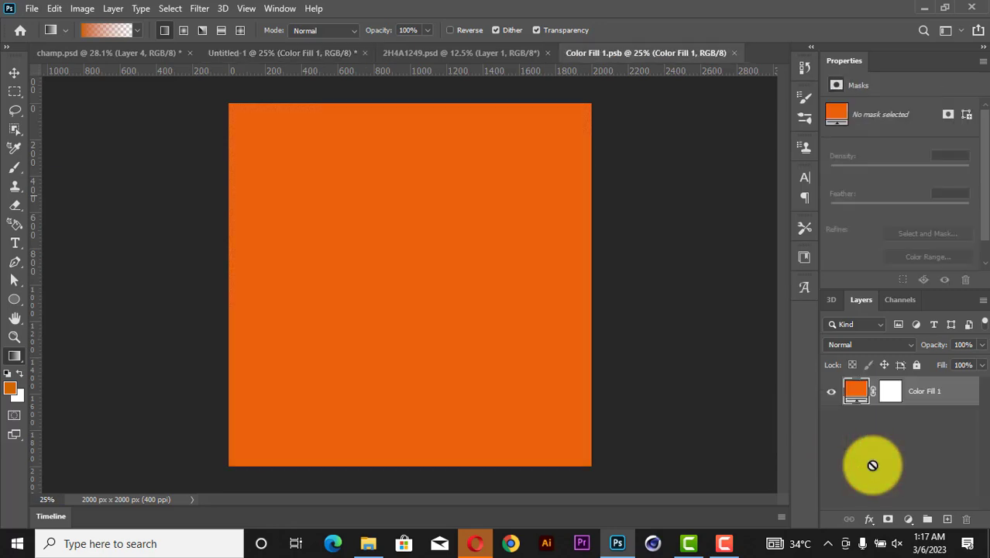
double_click(862, 392)
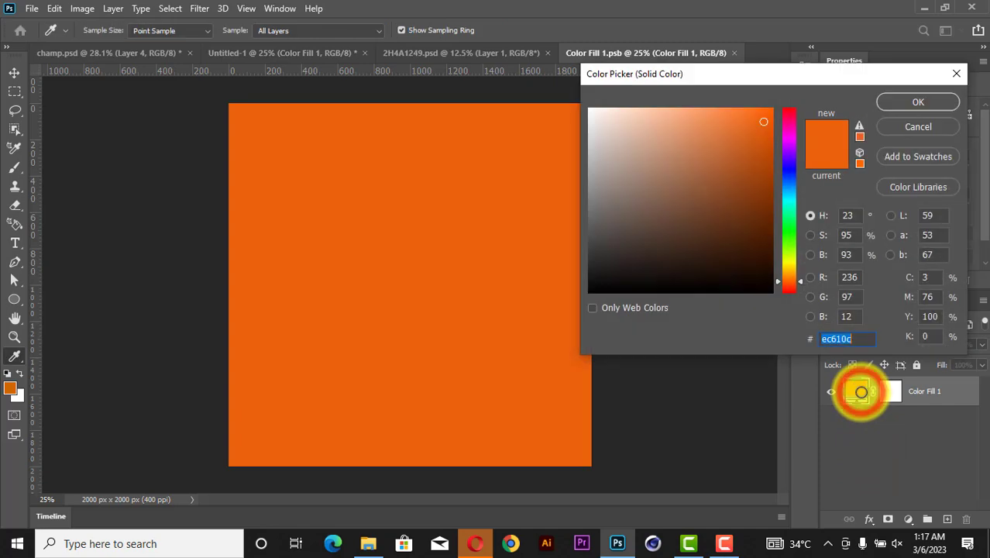
double_click(852, 337)
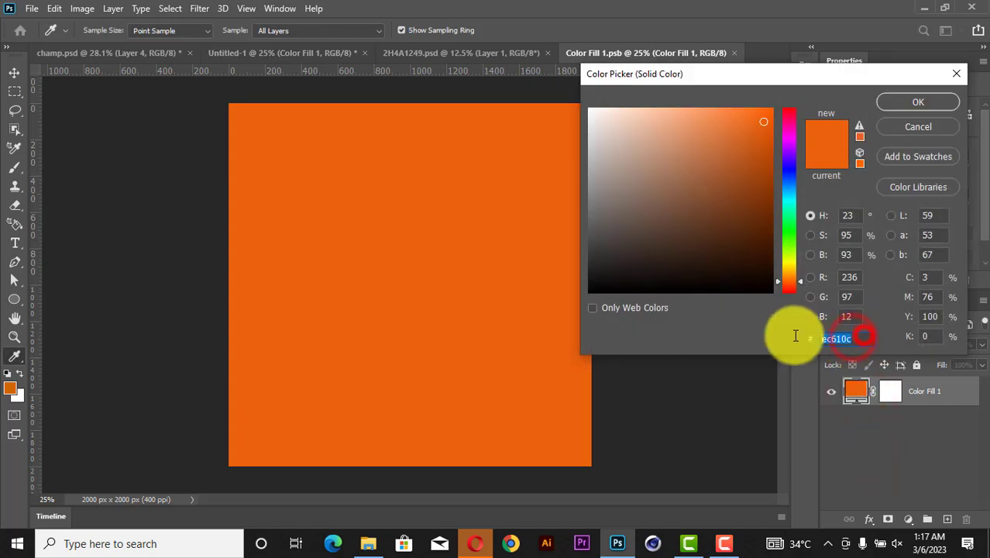
click(917, 103)
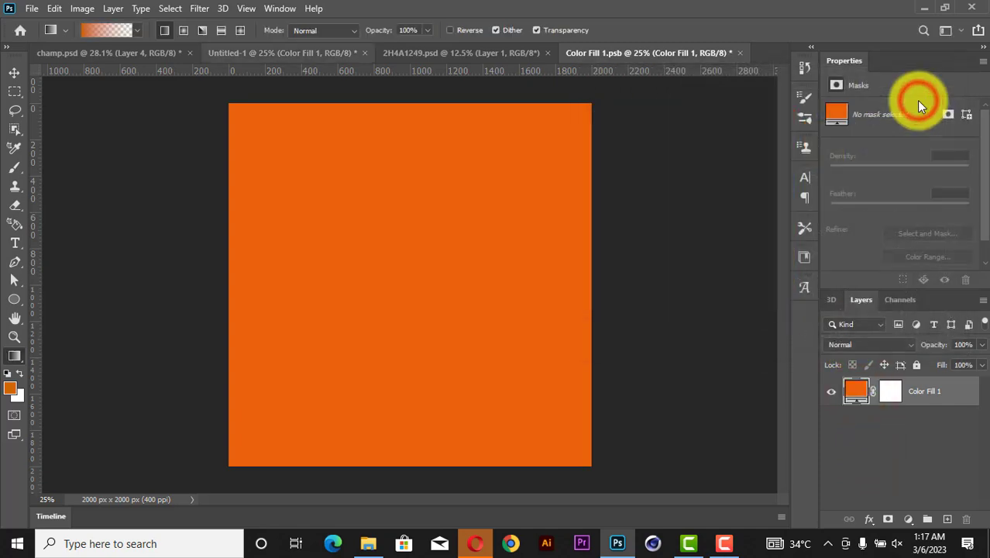
click(266, 54)
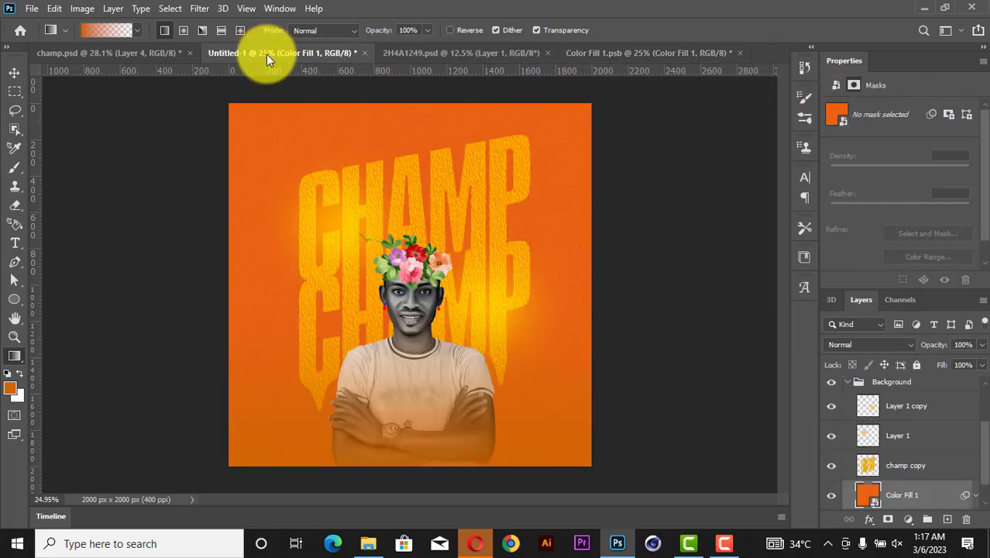
Set the foreground colour to the poster's background orange and undo the darker orange gradient
click(10, 387)
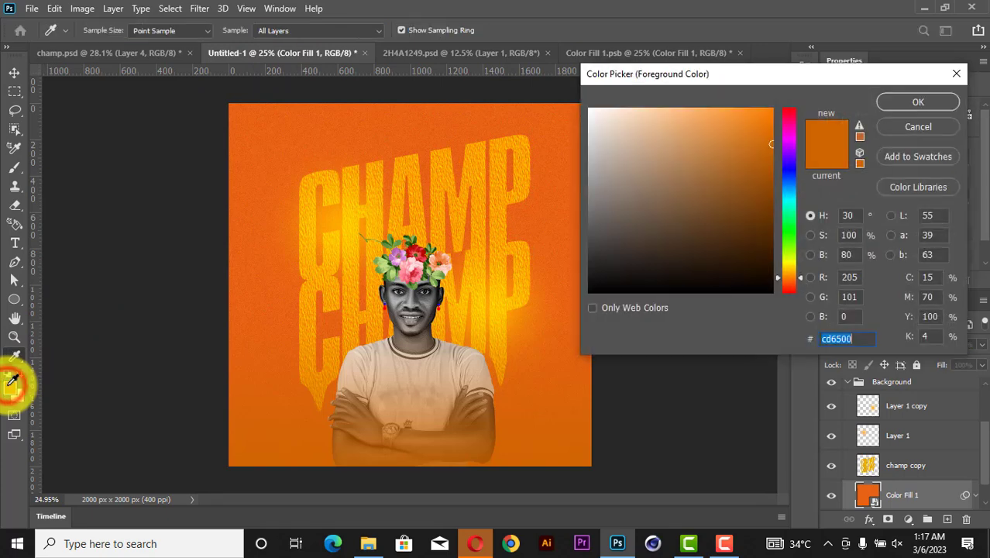
click(302, 294)
click(919, 103)
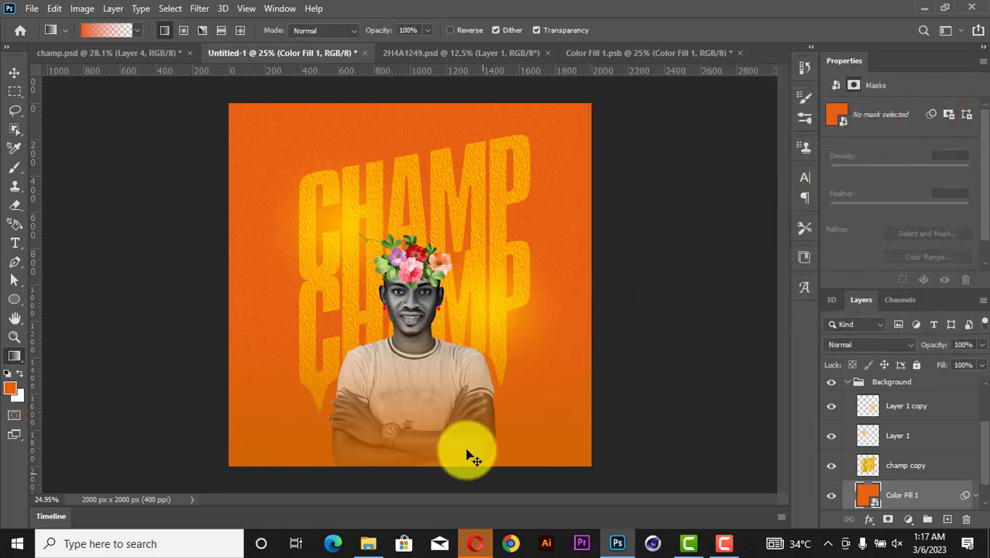
key(ctrl+z)
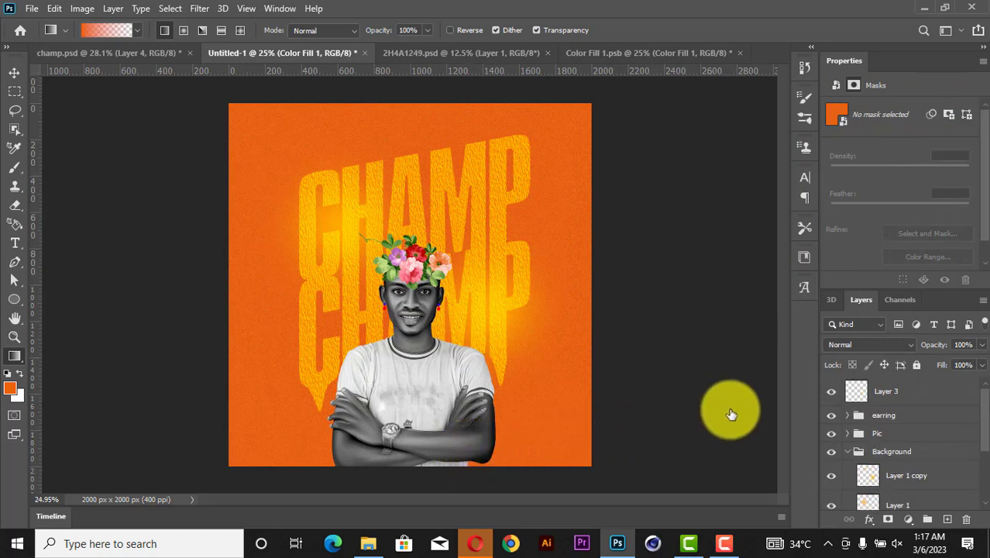
On Layer 3, draw three overlapping orange-to-transparent gradients up from the bottom edge, the tallest about 711 px high
click(891, 389)
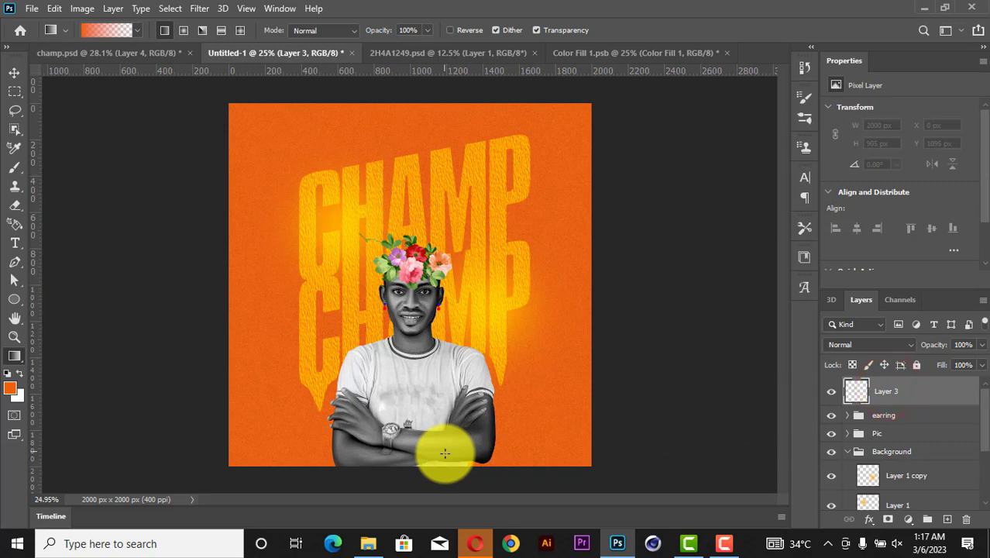
drag(411, 470, 411, 361)
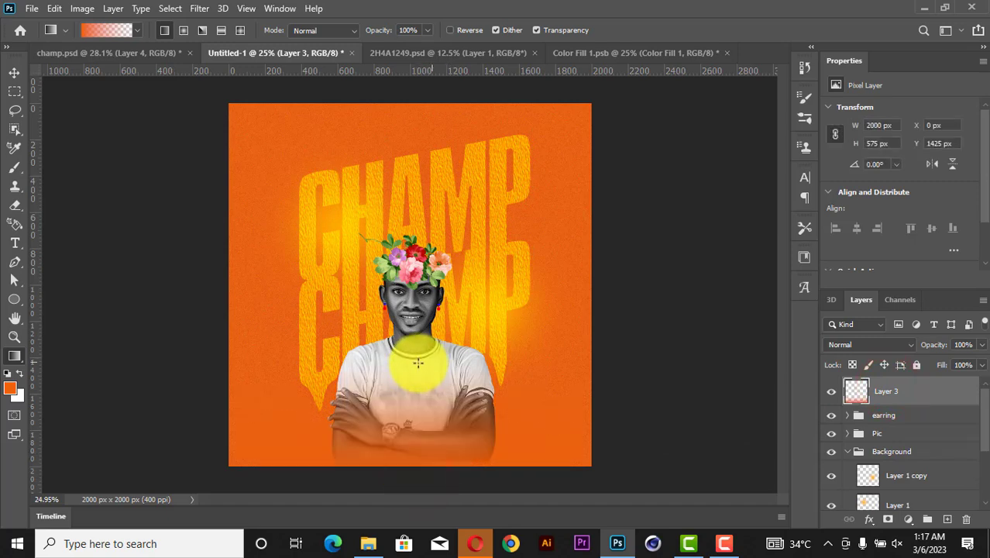
drag(420, 475, 418, 337)
click(15, 72)
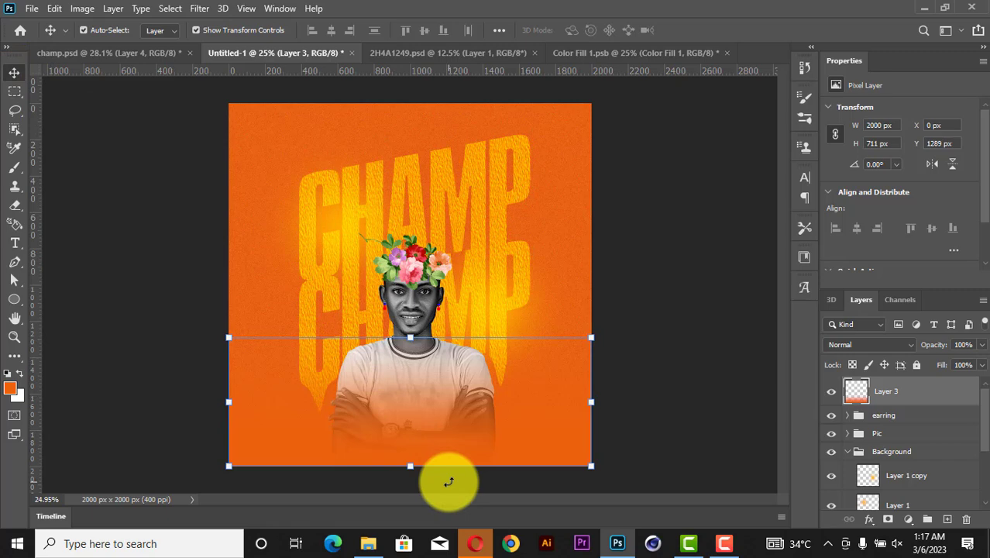
key(g)
drag(431, 481, 437, 423)
click(14, 72)
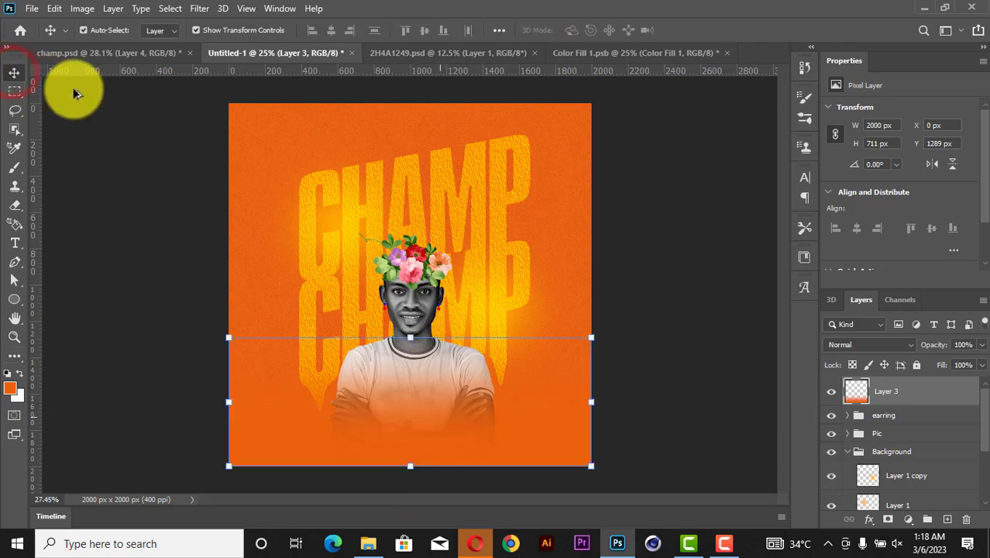
scroll(612, 235, up, 1)
drag(783, 284, 783, 317)
Copy the white contact bar from champ.psd onto the lower part of the new poster
click(101, 53)
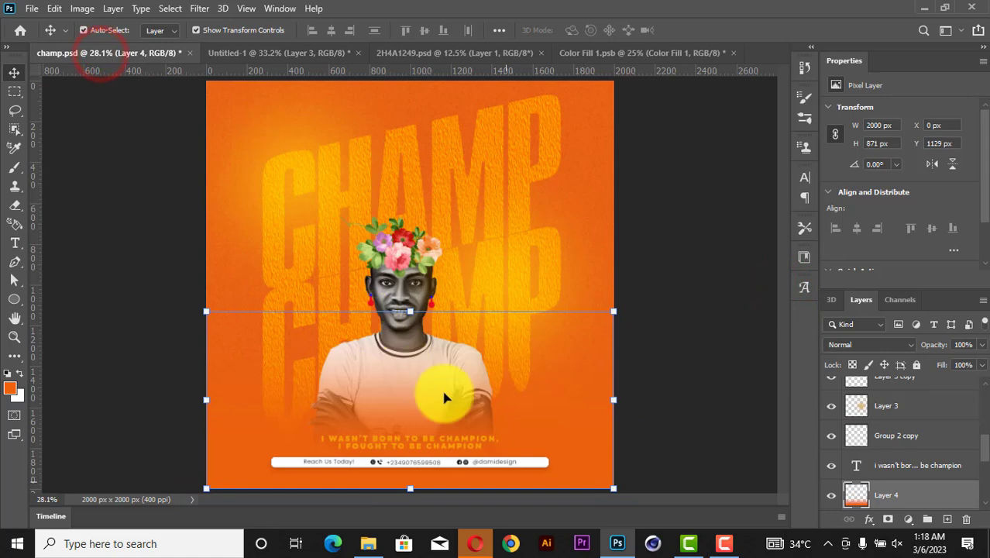
drag(508, 460, 448, 454)
scroll(456, 456, down, 2)
scroll(457, 451, up, 2)
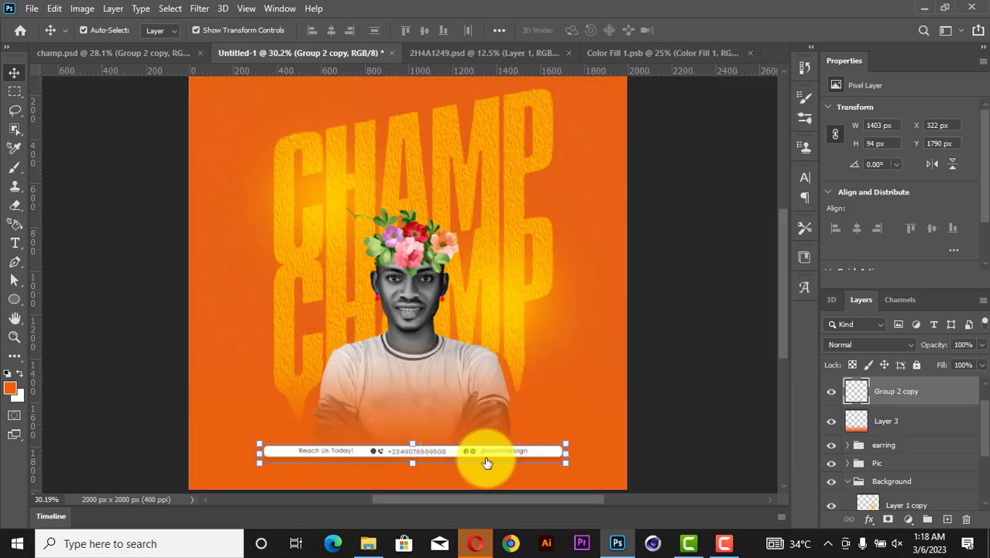
Align the contact bar with the Background layer so it is centred horizontally on the poster
click(914, 505)
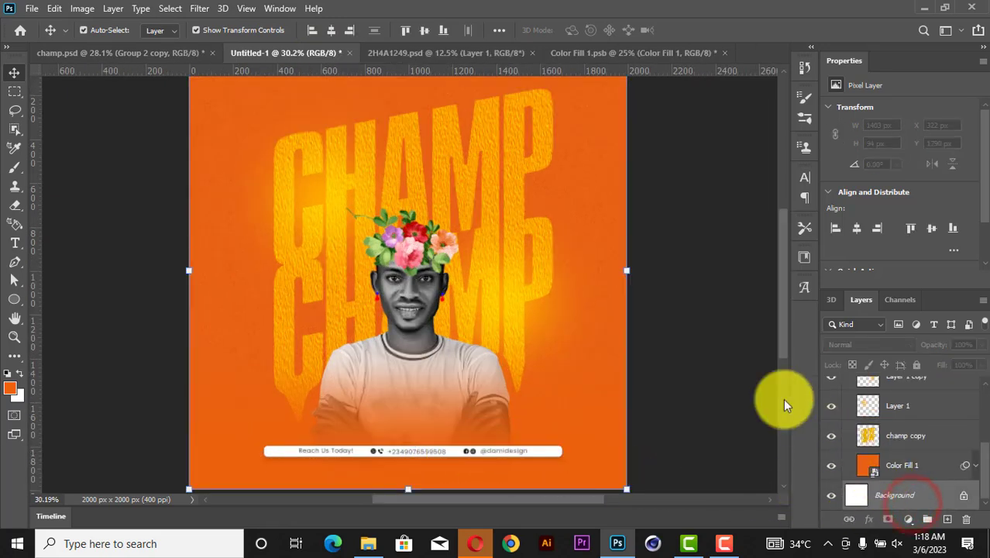
click(332, 31)
click(422, 29)
key(ctrl+z)
click(672, 314)
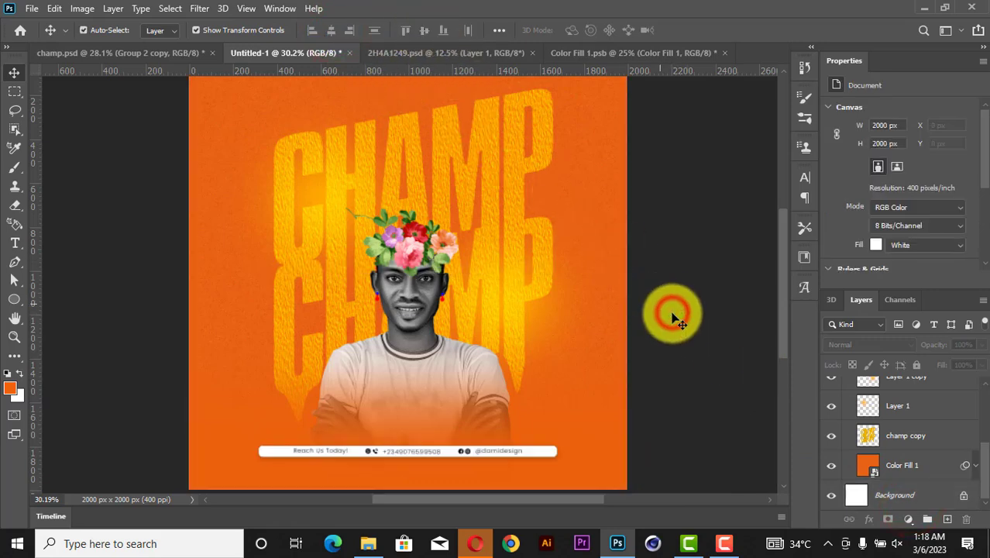
Nudge the contact bar down to Y 1858 px and collapse the Background group
click(511, 457)
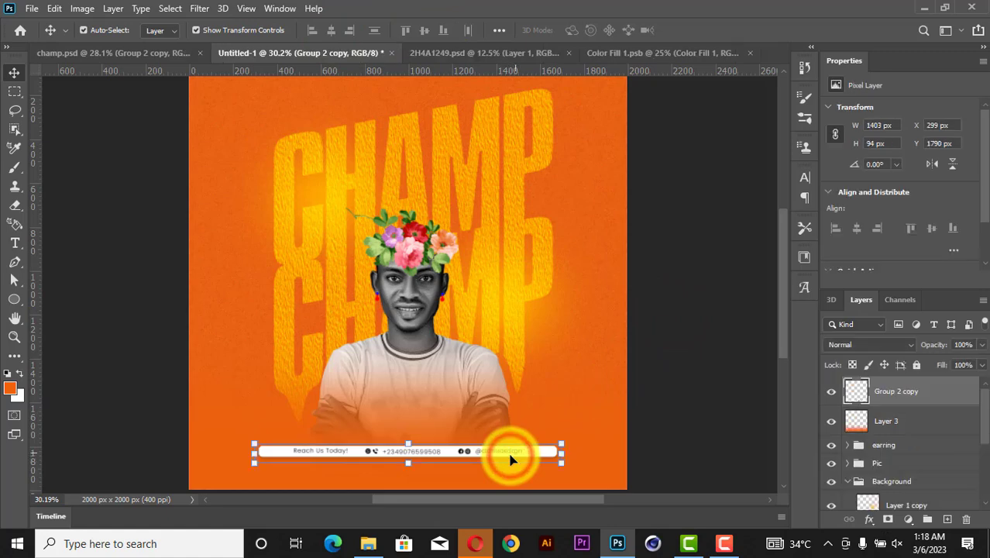
key(shift+Down)
key(shift+Down)
key(shift+Down)
key(shift+Down)
key(shift+Down)
key(shift+Down)
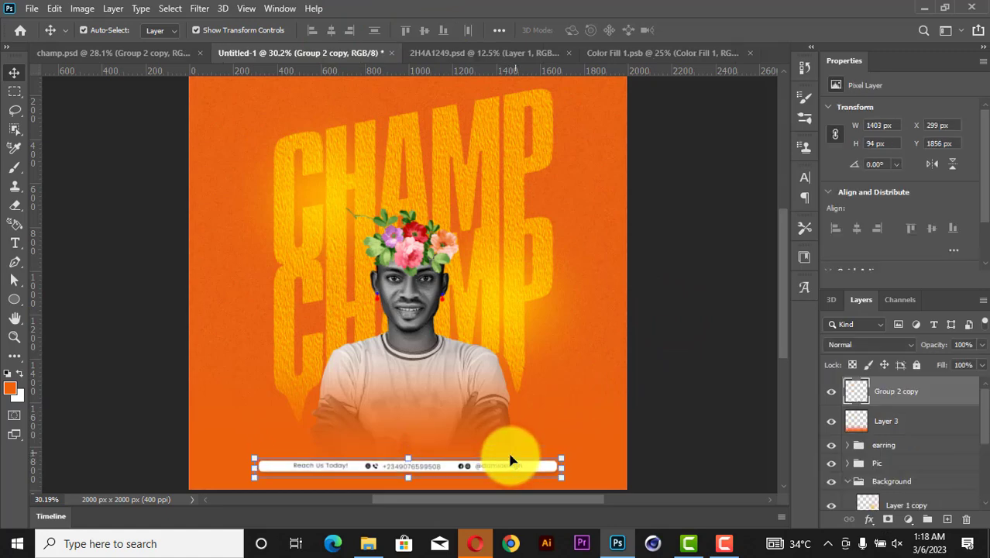
key(Down)
key(Down)
click(846, 480)
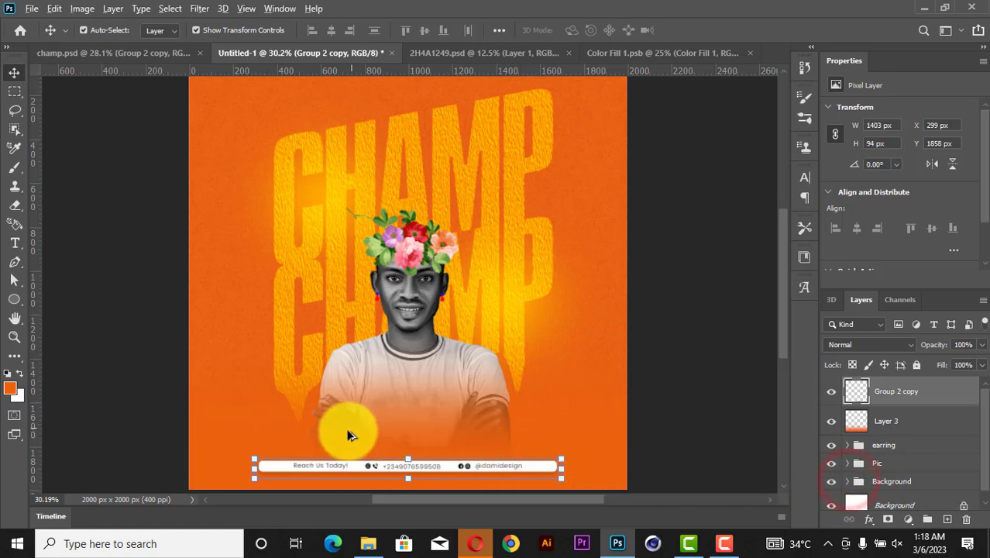
Start a 6 pt Commador text layer above the contact bar, with its text colour sampled from the poster's orange background
scroll(348, 435, up, 2)
key(t)
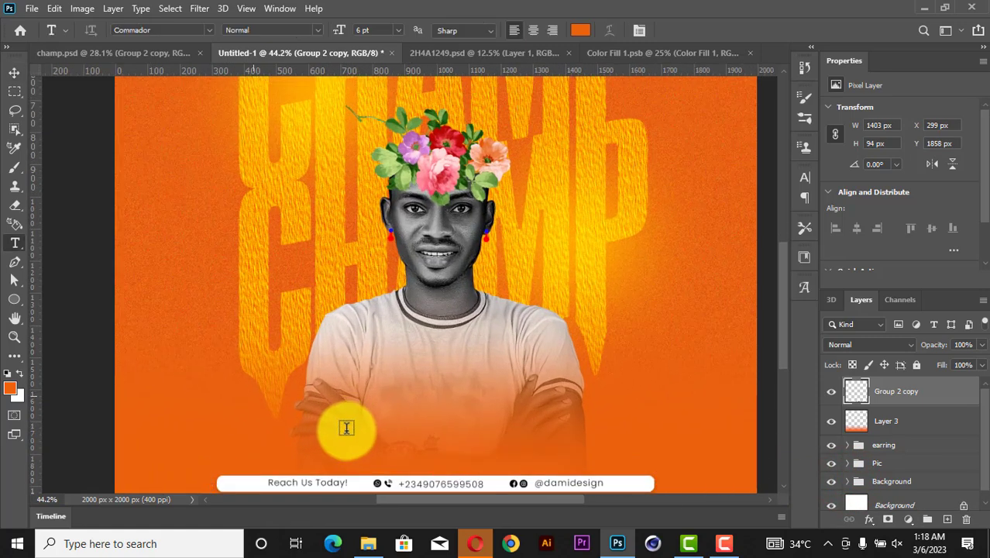
click(263, 398)
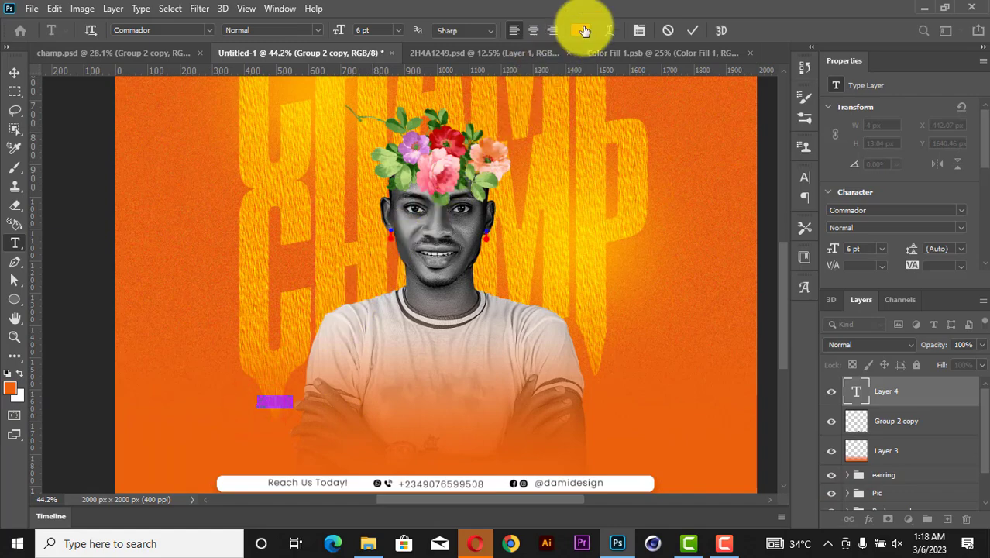
click(581, 30)
click(630, 173)
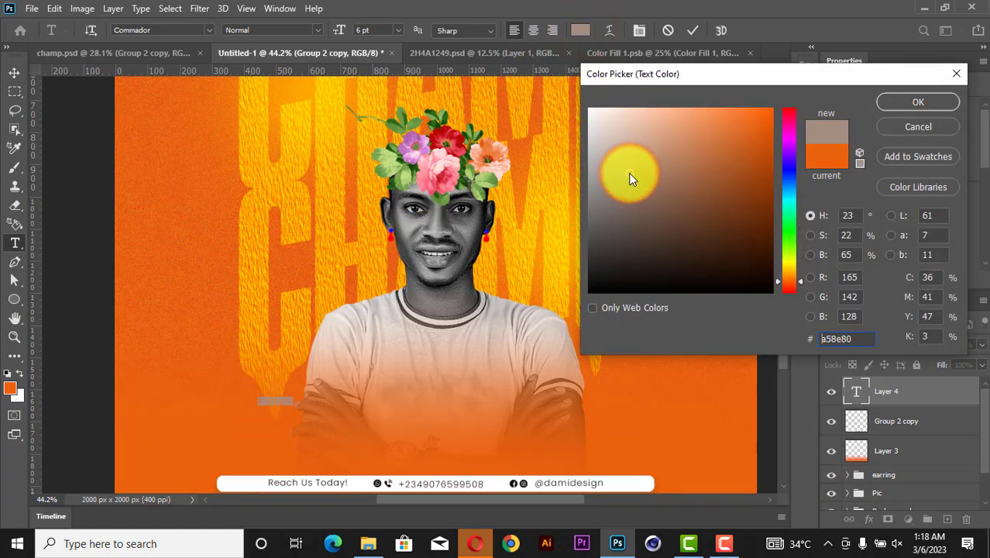
click(922, 102)
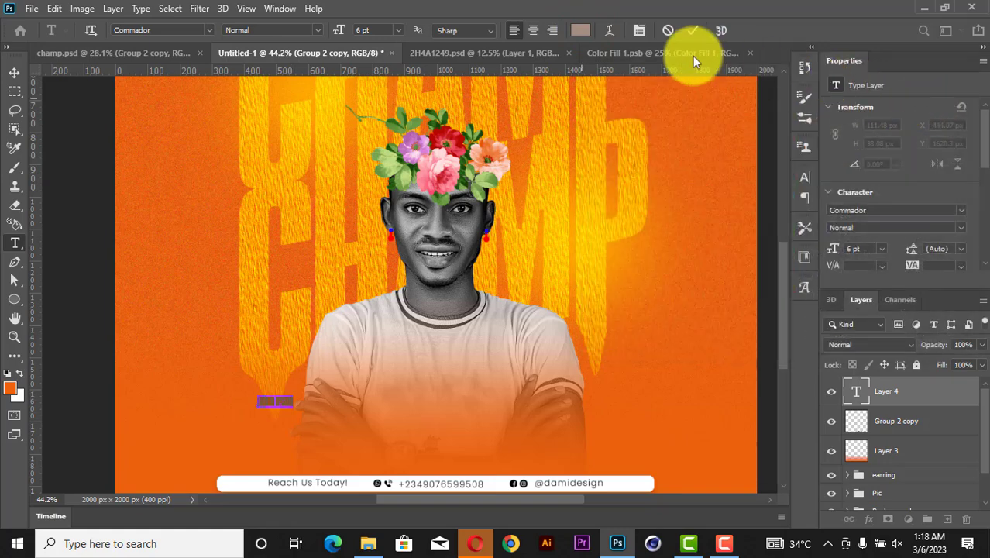
click(582, 30)
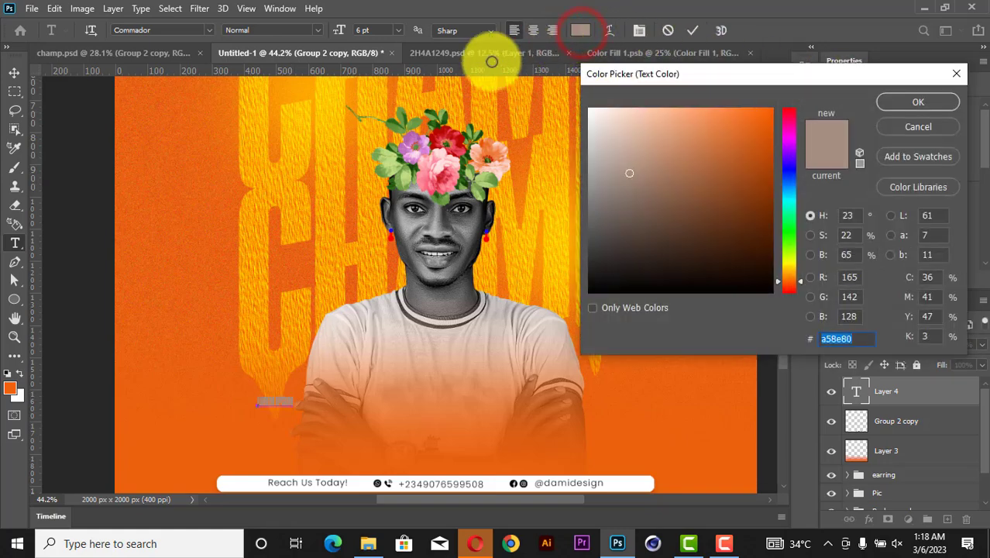
click(205, 150)
click(933, 99)
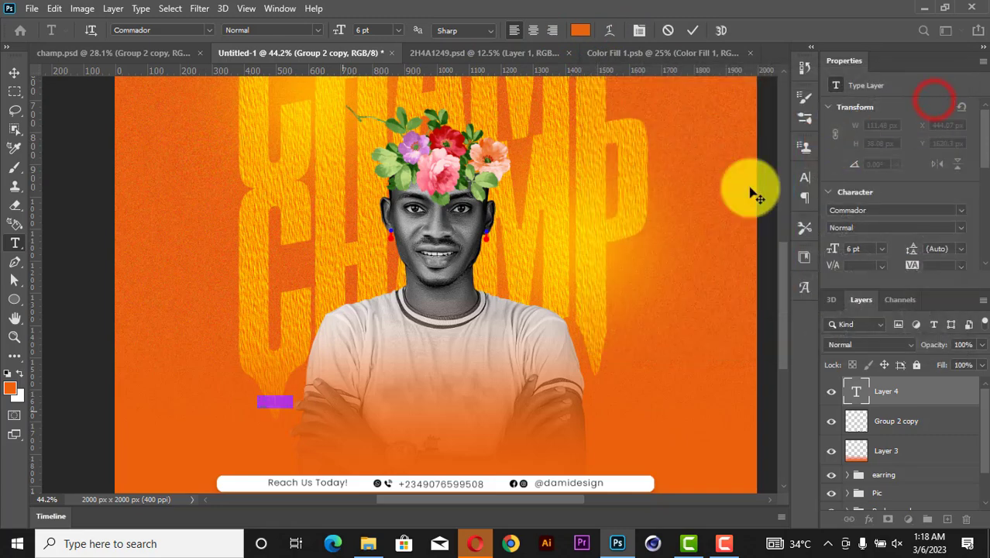
Enter the two-line slogan "I wasn't born to be champion, I fought to be champion" and centre-align it
click(286, 403)
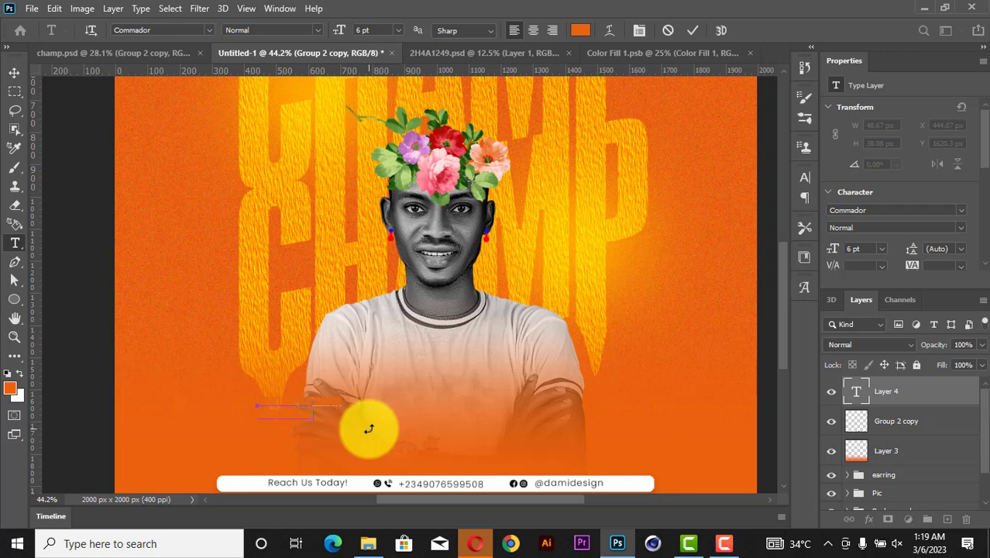
key(ctrl+a)
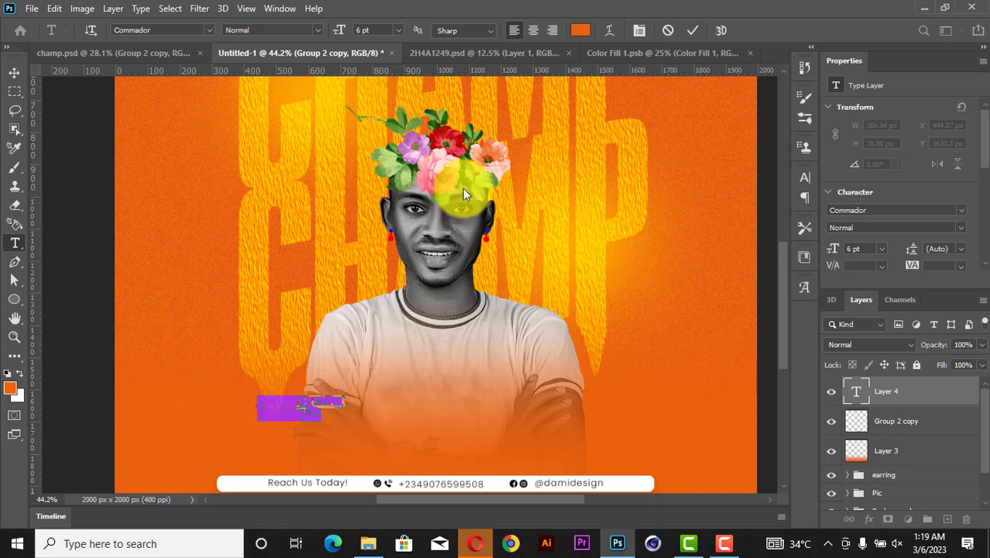
click(531, 30)
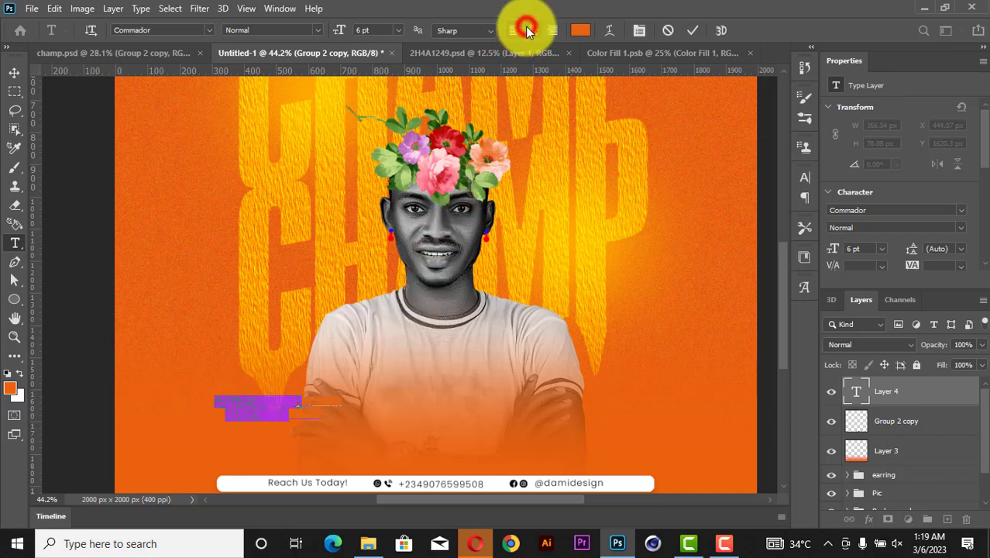
Finish the slogan text entry and change its font to Axiforma Regular
click(687, 29)
click(960, 210)
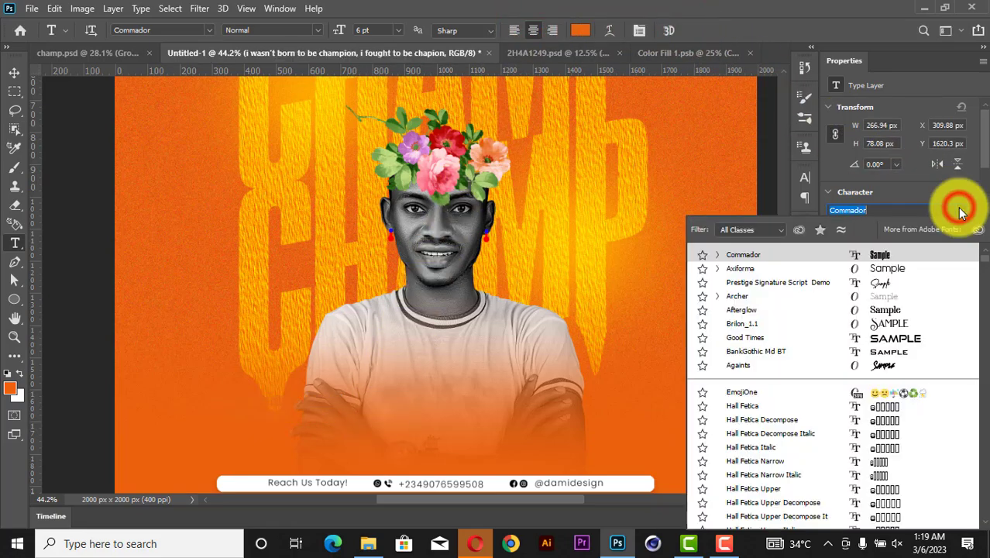
click(750, 269)
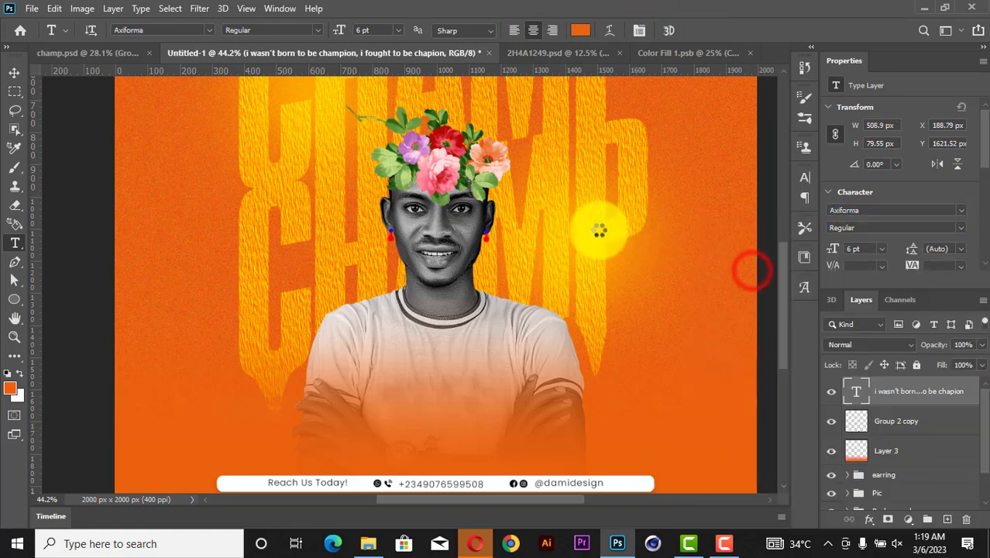
Enlarge the slogan to 7.47 pt centred just above the contact bar and set its tracking to 200
click(14, 73)
drag(343, 409, 504, 458)
click(714, 31)
scroll(884, 177, down, 1)
click(959, 234)
click(945, 403)
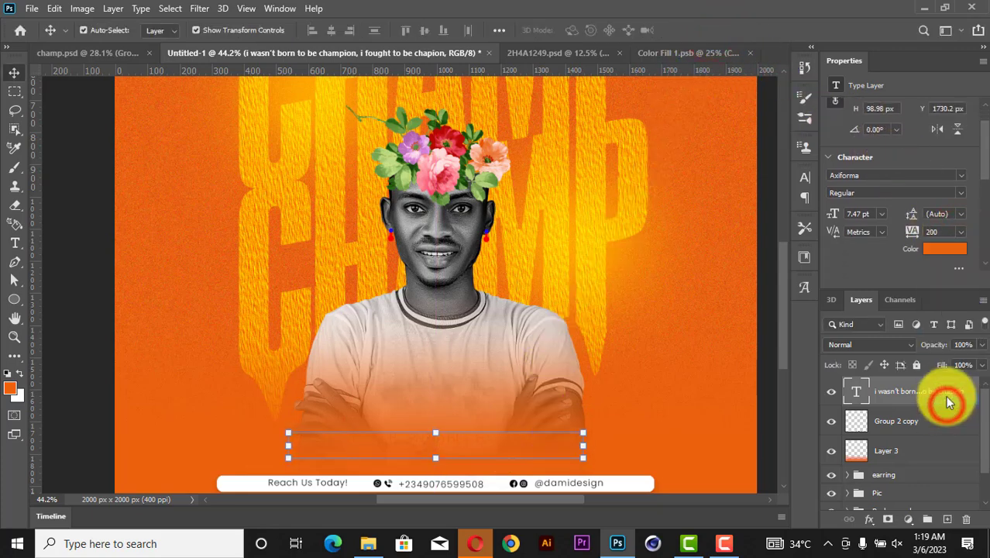
Change the slogan's text colour to white (ffffff)
click(943, 254)
drag(696, 242, 508, 31)
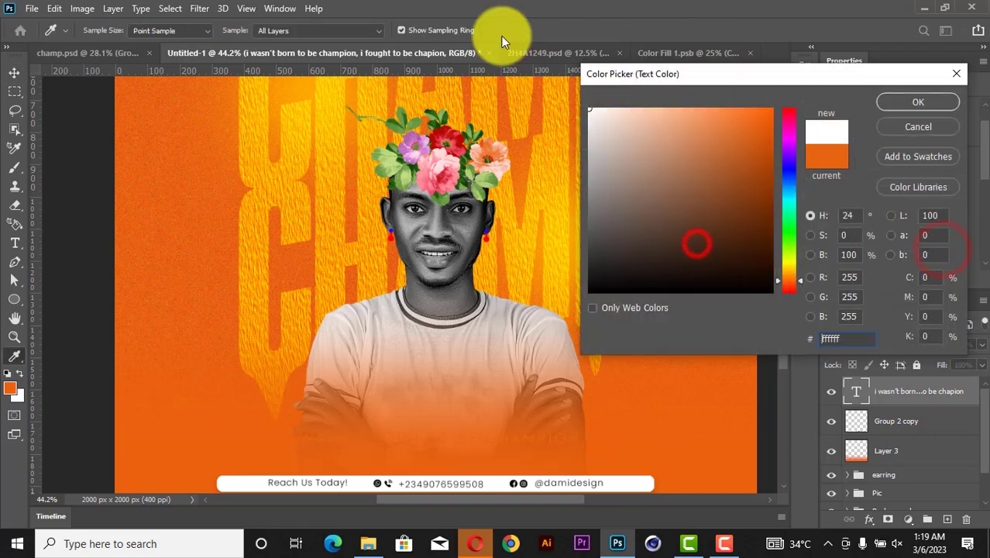
click(909, 107)
Nudge the slogan down 8 px towards the contact bar, to Y 1738.2 px
scroll(515, 471, up, 2)
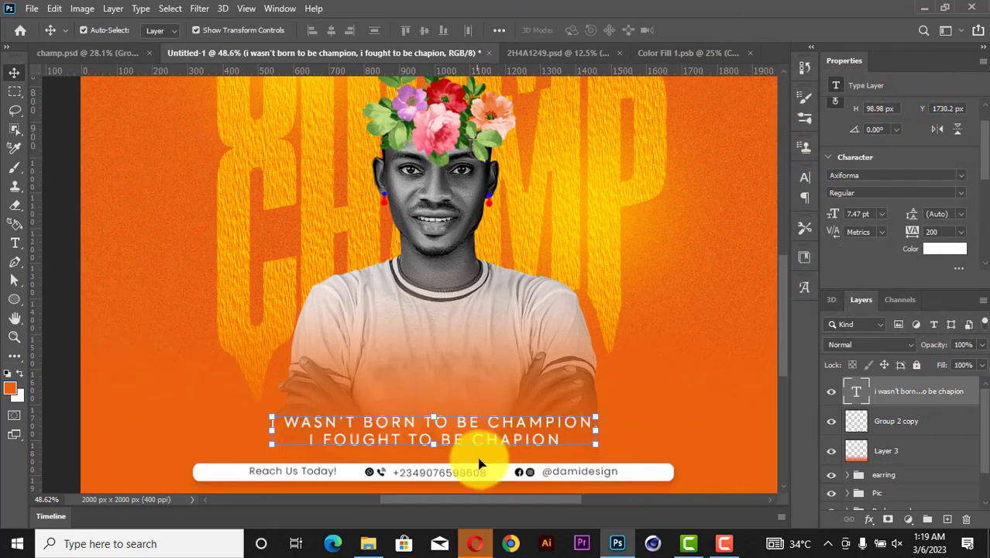
key(Down)
key(Down)
key(Down)
key(Down)
key(Down)
key(Down)
key(Down)
key(Down)
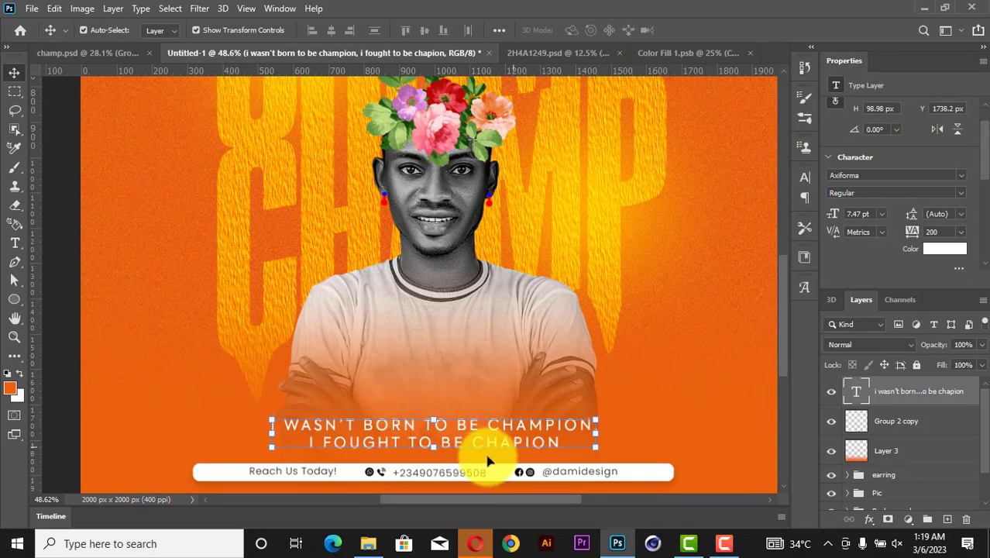
Scale the slogan down about its centre to 6.6 pt
key(ctrl+t)
drag(595, 420, 578, 414)
click(719, 31)
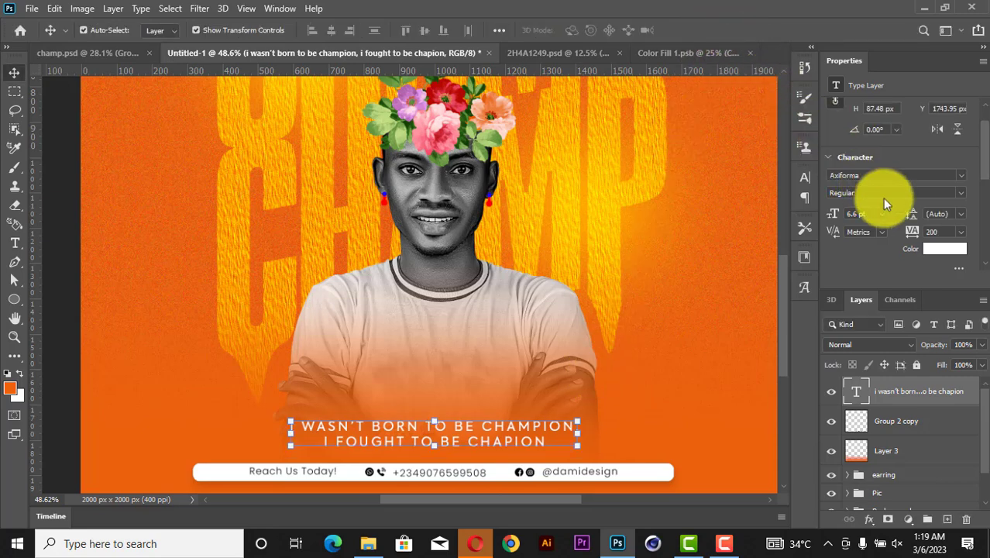
Widen the slogan's tracking to 560 and deselect it to check the whole poster
click(914, 226)
drag(914, 226, 912, 230)
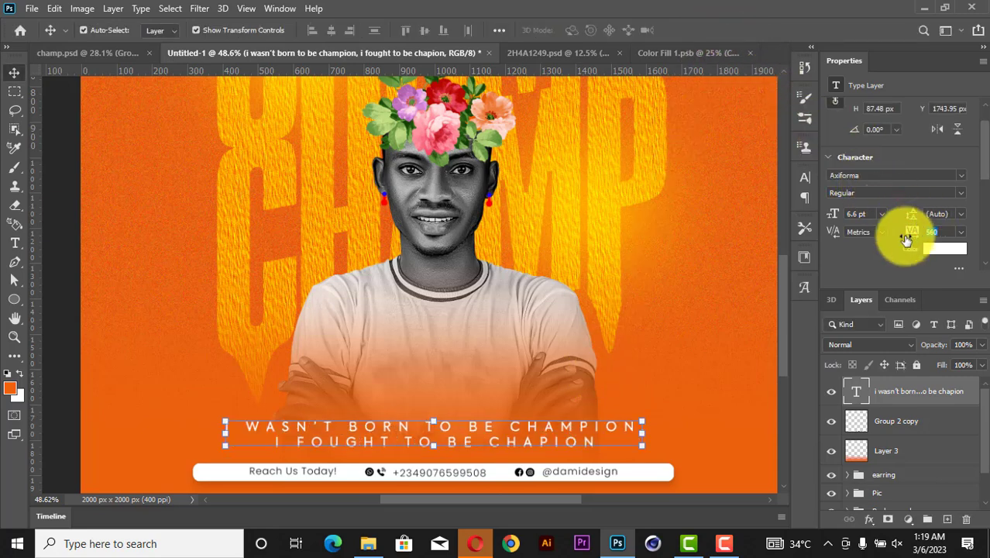
scroll(687, 387, down, 2)
scroll(687, 387, down, 1)
click(688, 379)
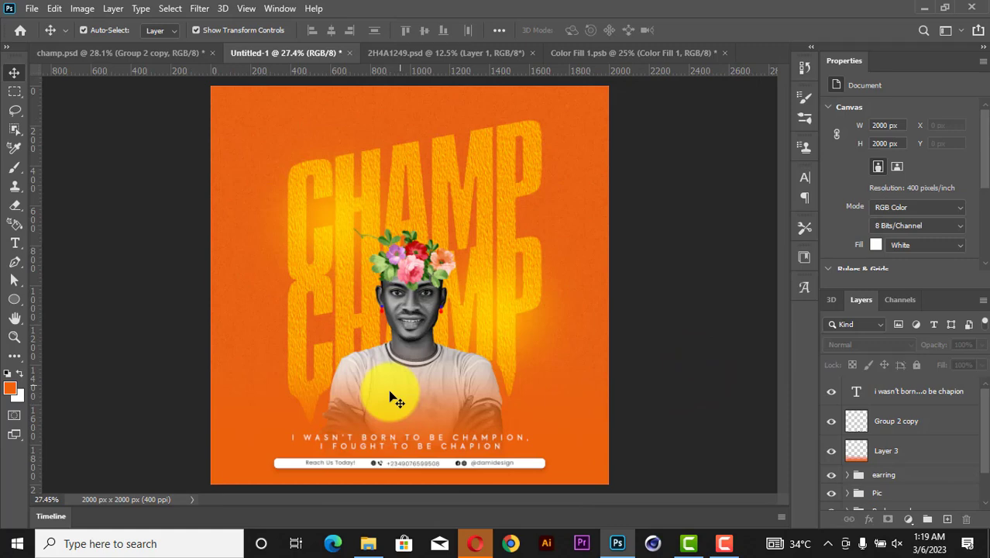
click(681, 235)
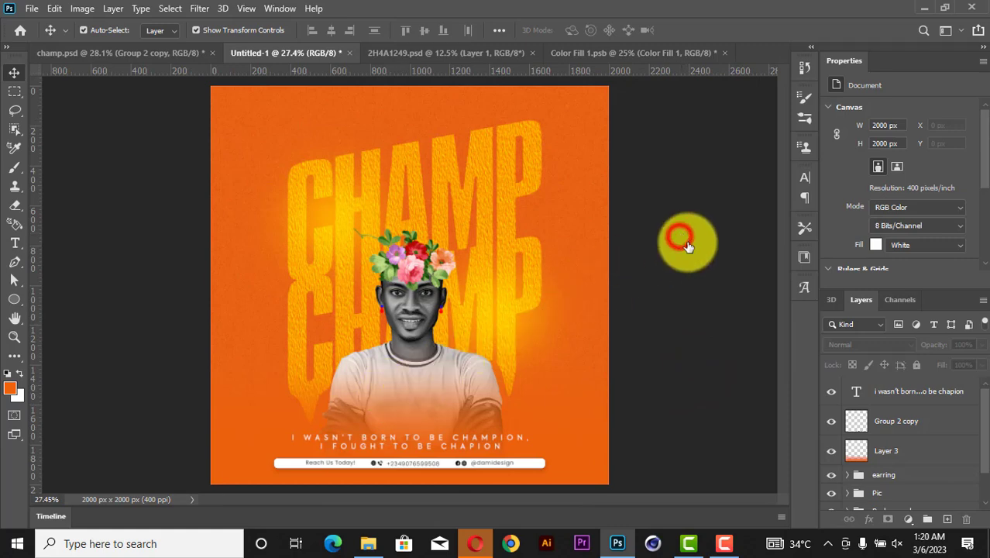
Group the slogan, Group 2 copy and Layer 3 layers, and name the group Text
click(891, 394)
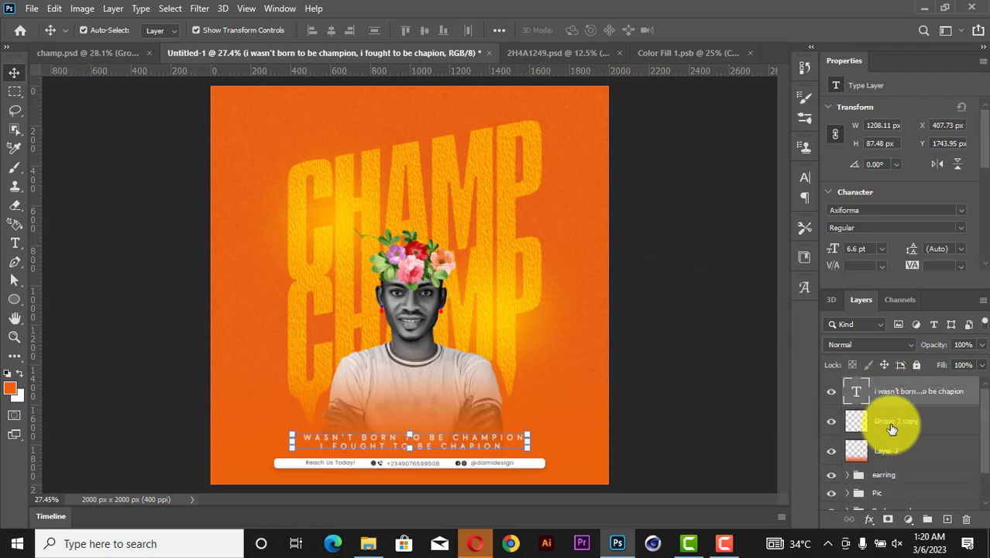
click(889, 455)
key(ctrl)
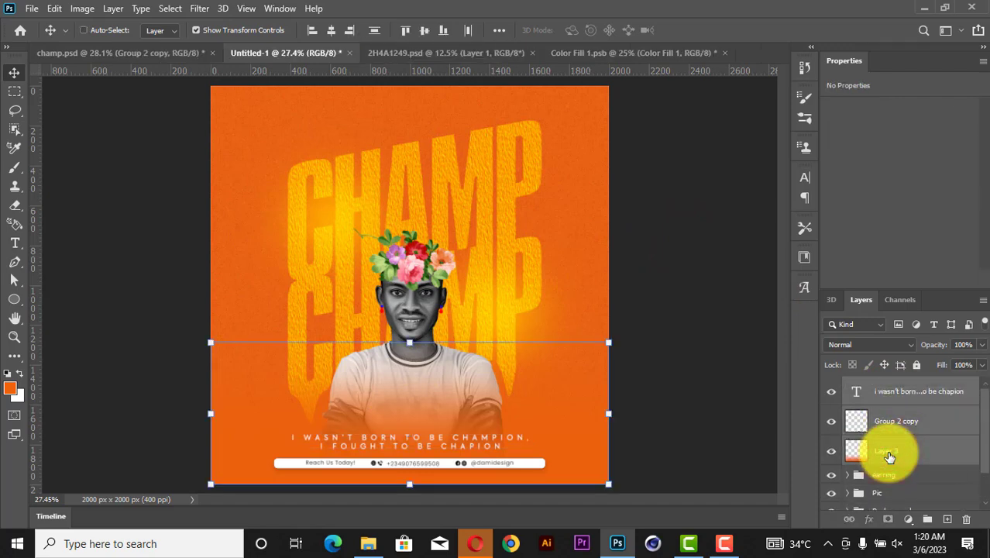
key(ctrl+g)
double_click(885, 385)
text(Text)
key(Return)
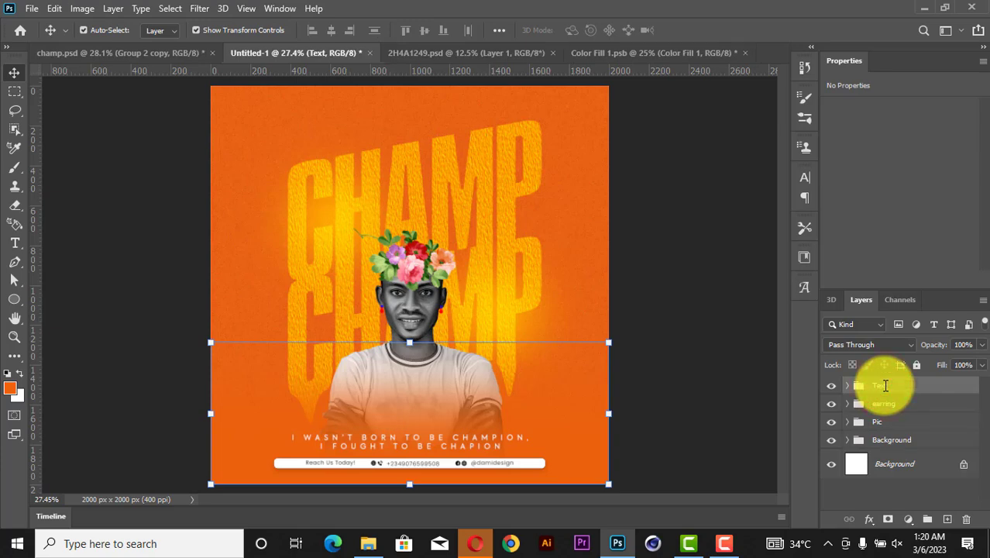
Stamp all visible layers into a new merged layer on top and open the Camera Raw Filter for it
key(ctrl)
key(ctrl+shift+alt+e)
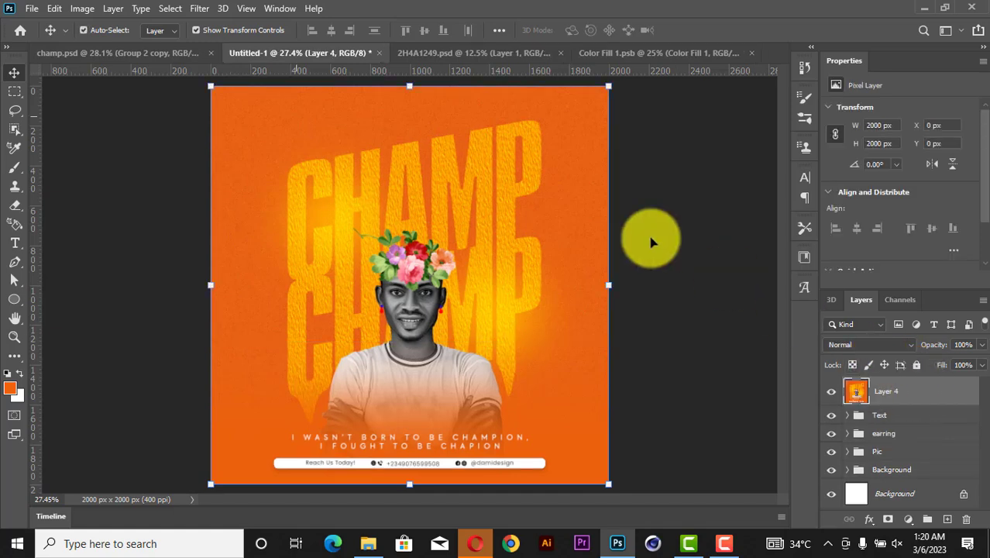
click(199, 8)
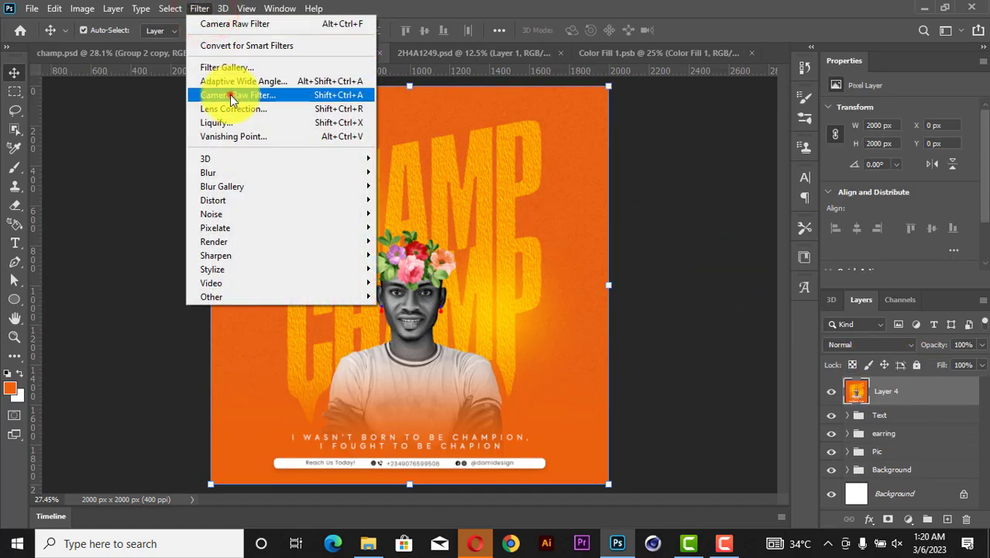
click(230, 95)
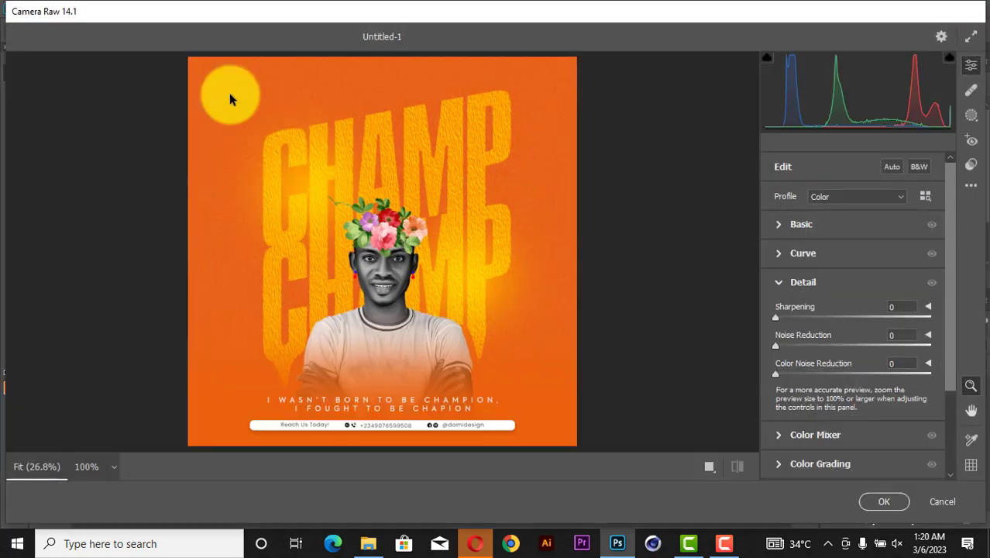
Set the basic adjustments to Contrast +18, Blacks -25, Texture +11, Clarity +7 and Dehaze +29
click(778, 224)
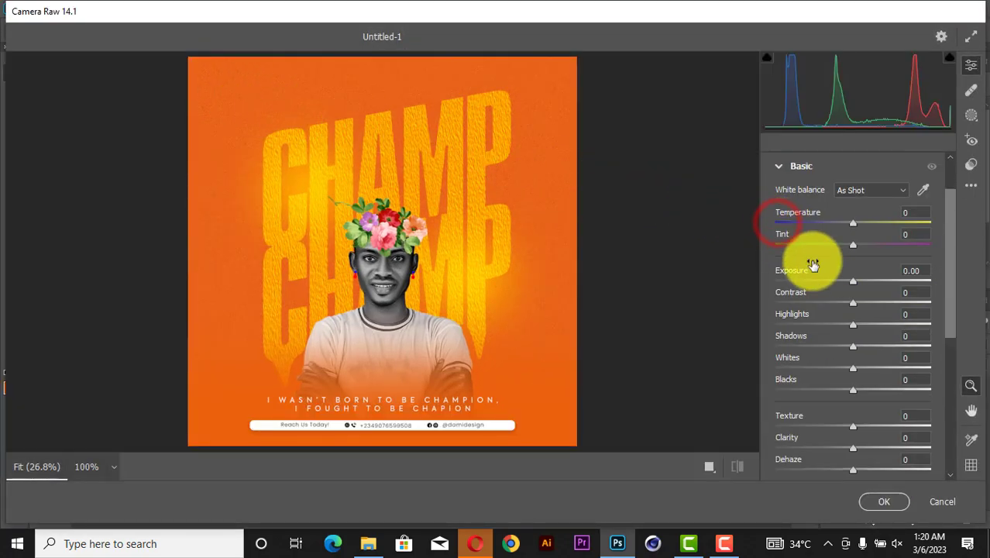
drag(852, 303, 866, 303)
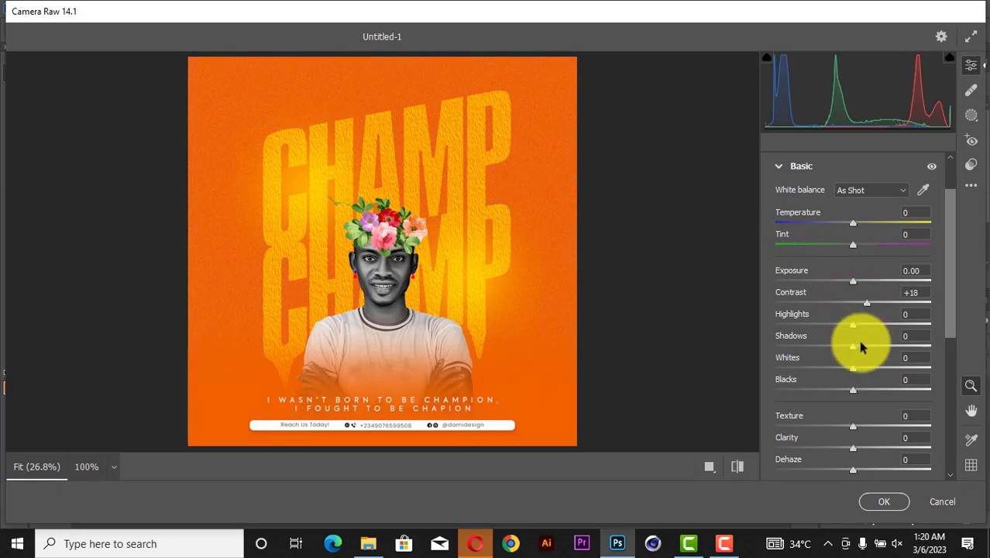
drag(852, 390, 830, 394)
drag(852, 426, 875, 470)
Set the Camera Raw detail Sharpening to 15
scroll(851, 347, down, 5)
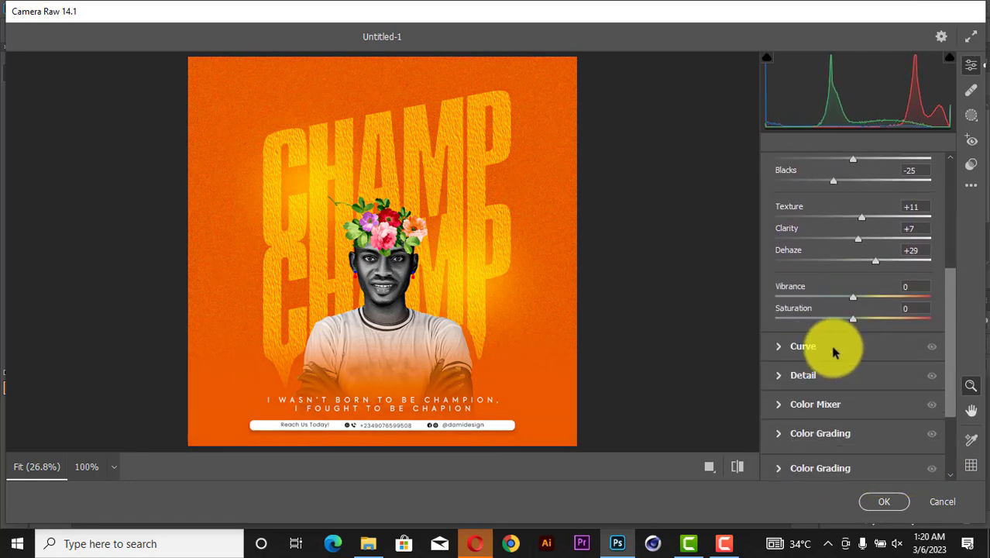
scroll(838, 352, down, 1)
click(778, 341)
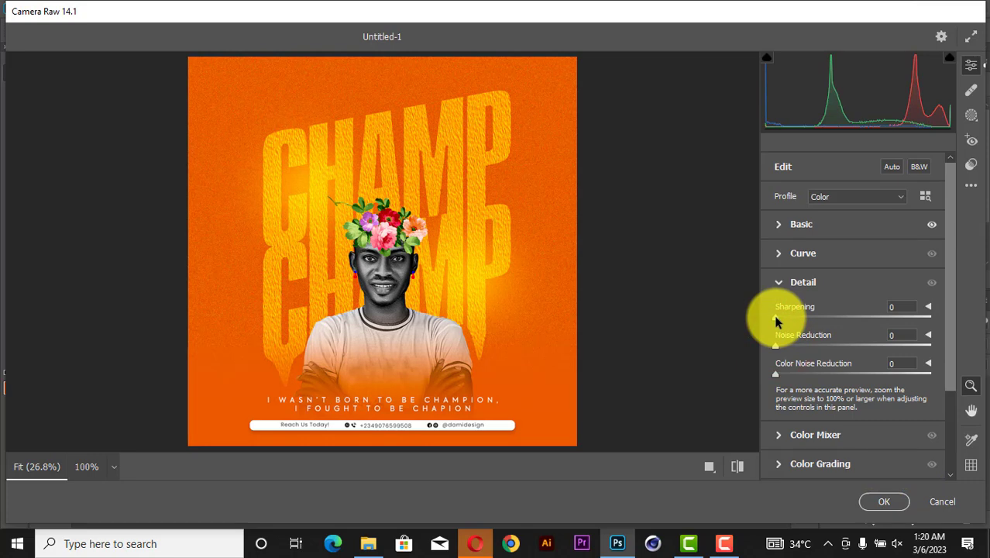
drag(776, 319, 790, 318)
Add a vignette of -20 to darken the poster's edges and apply the Camera Raw adjustments
scroll(787, 314, down, 3)
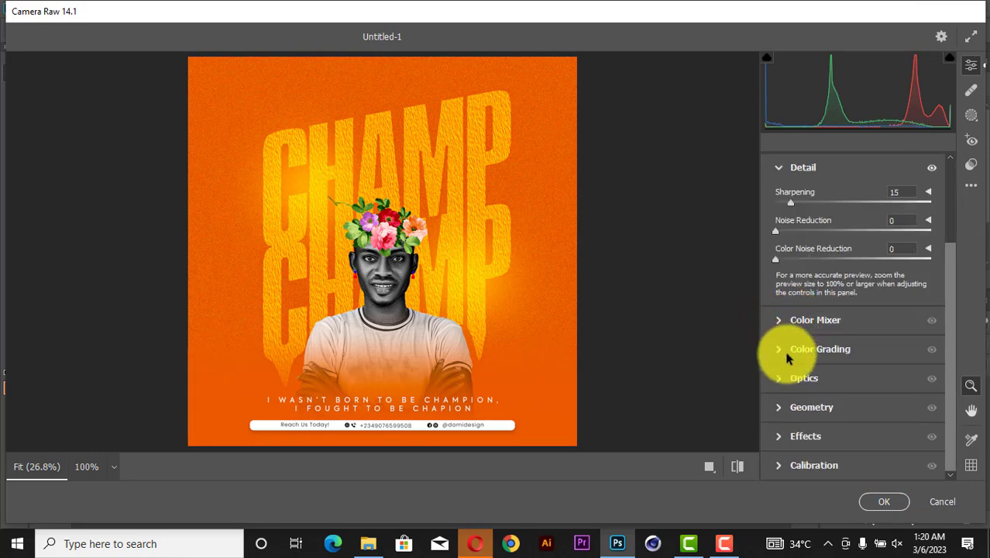
click(778, 436)
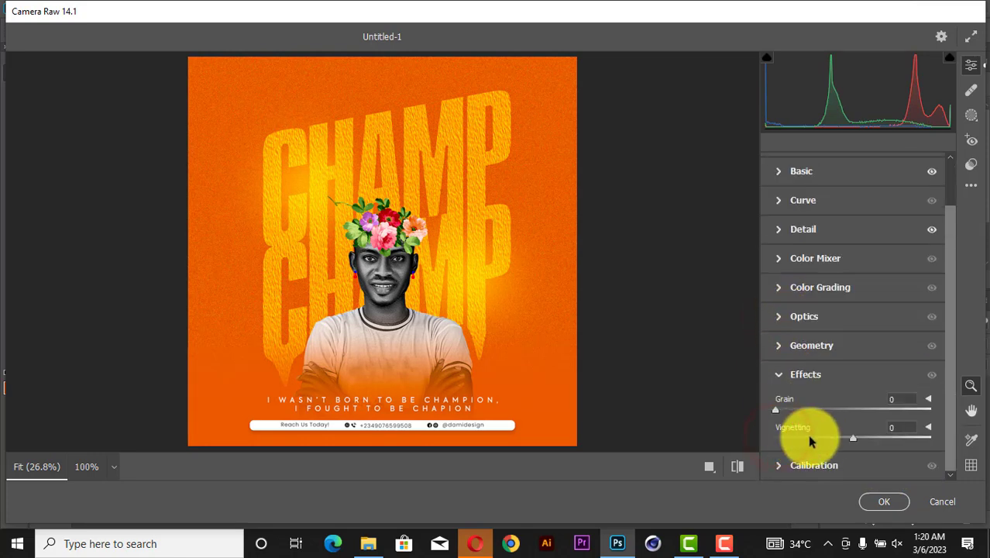
drag(852, 440, 844, 440)
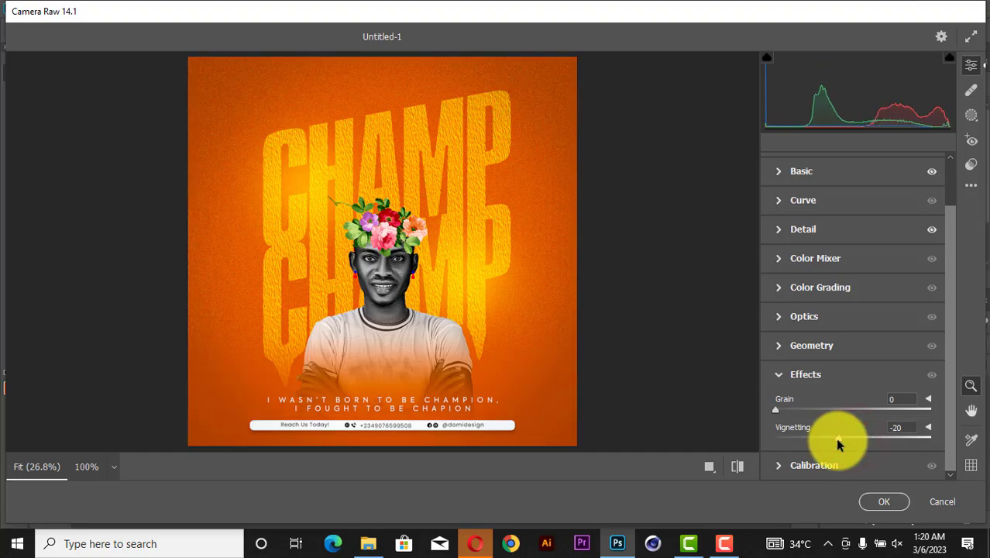
click(883, 501)
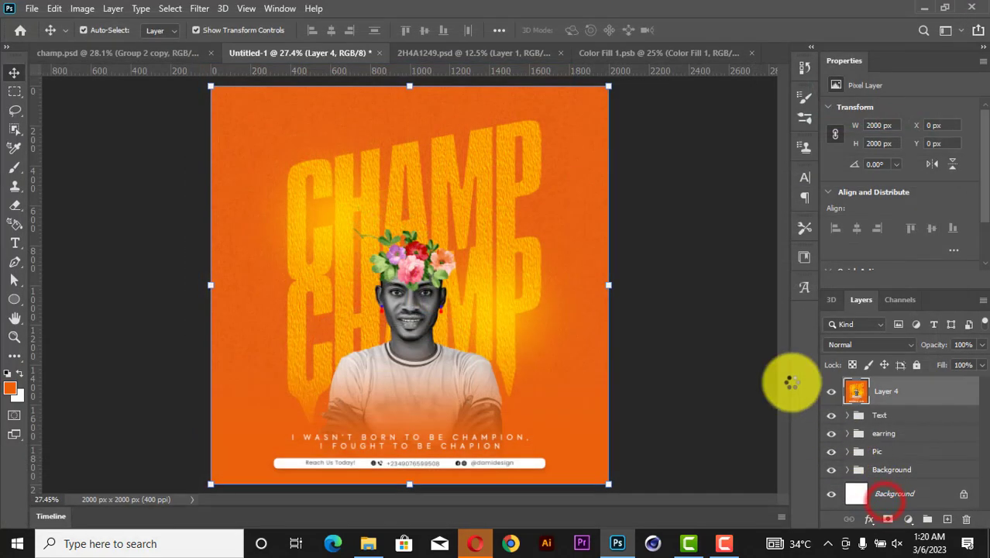